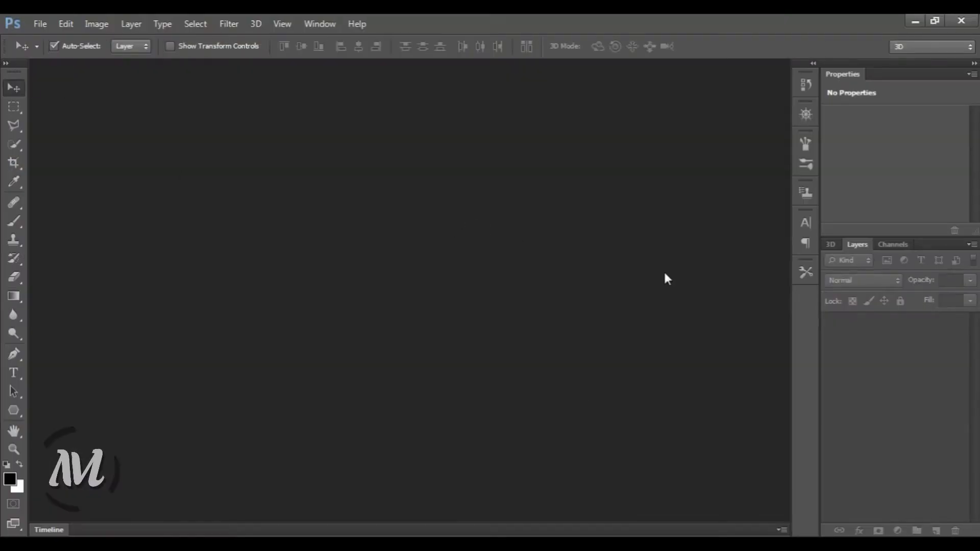
Create a new International Paper A4 document at 200 ppi resolution.
click(41, 24)
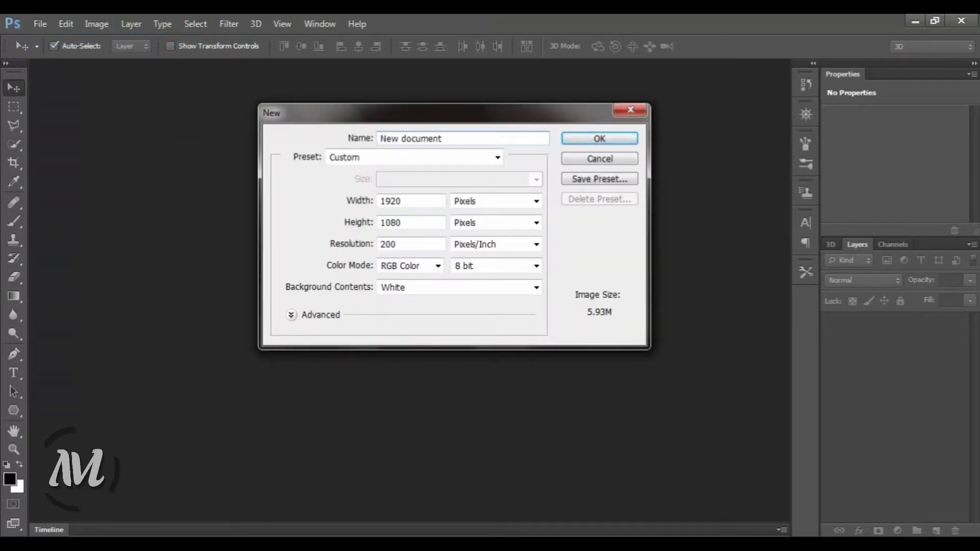
click(498, 157)
click(383, 218)
click(535, 179)
click(459, 190)
double_click(383, 243)
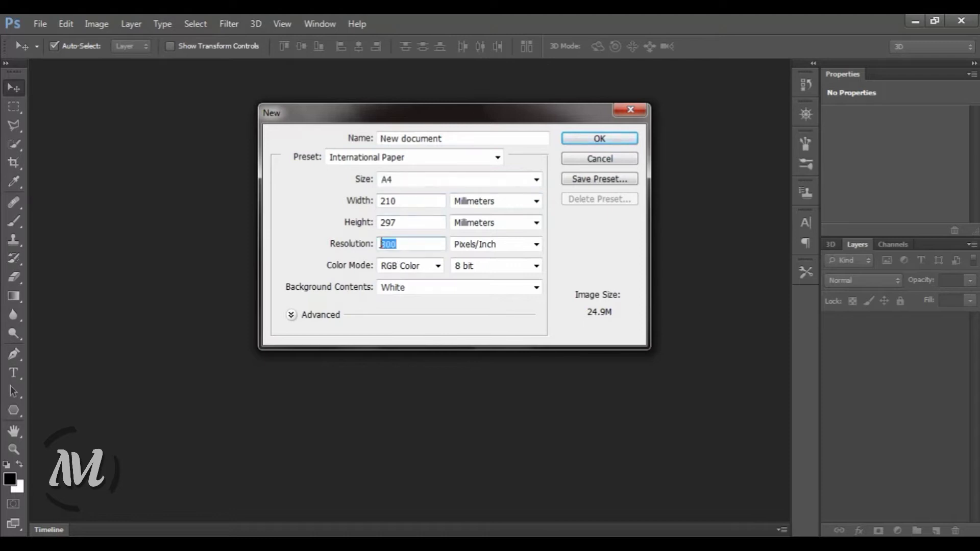
text(200)
click(606, 141)
Unlock the Background layer and fill the whole page black with the Paint Bucket.
right_click(951, 333)
key(Escape)
click(952, 328)
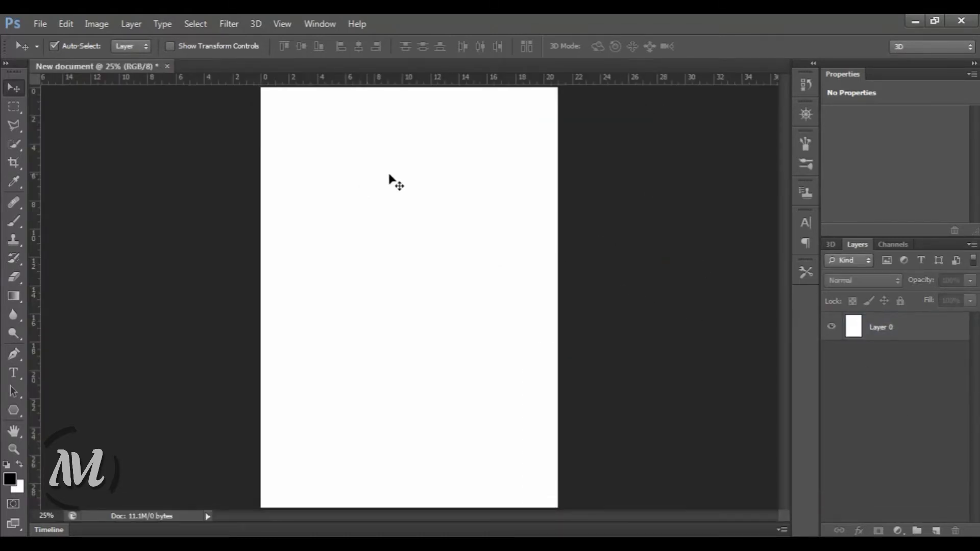
right_click(13, 295)
click(60, 306)
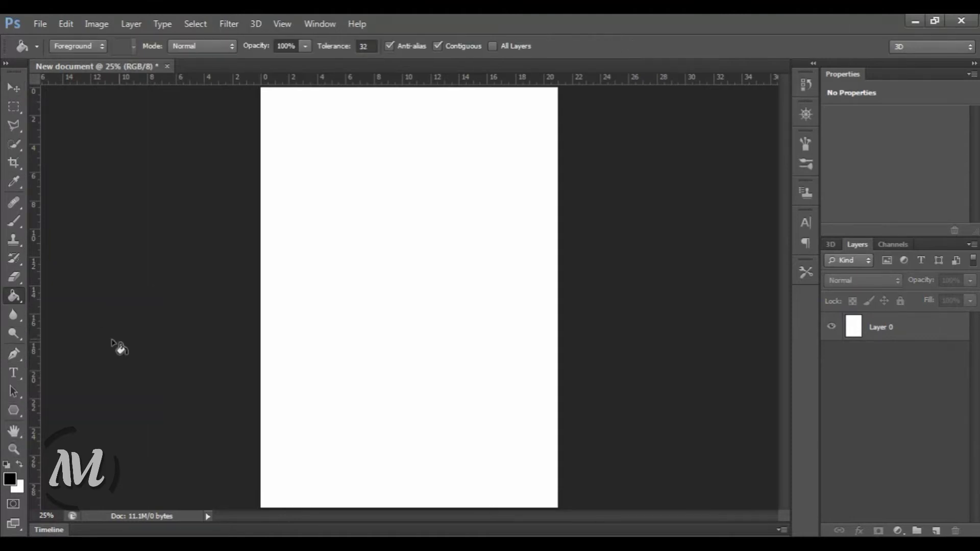
click(363, 206)
click(482, 226)
double_click(926, 328)
key(Escape)
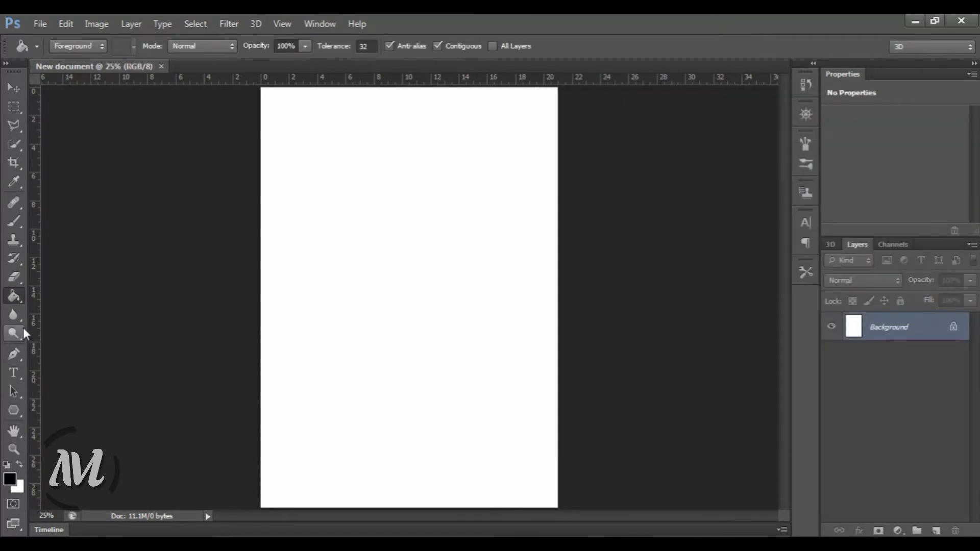
click(357, 129)
Place the abstract-blue-lights image from the Backgrounds folder.
click(40, 24)
click(56, 258)
double_click(452, 152)
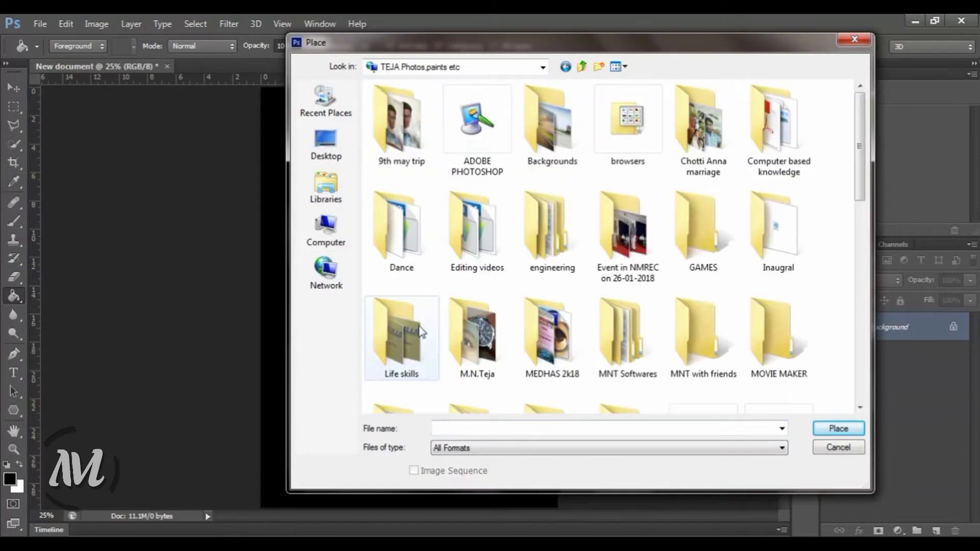
double_click(551, 107)
scroll(703, 306, down, 5)
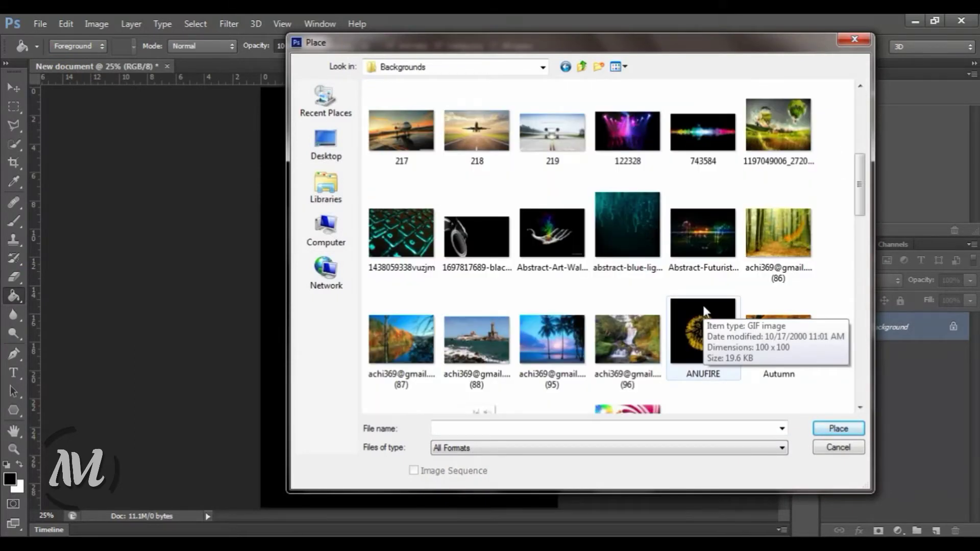
double_click(628, 224)
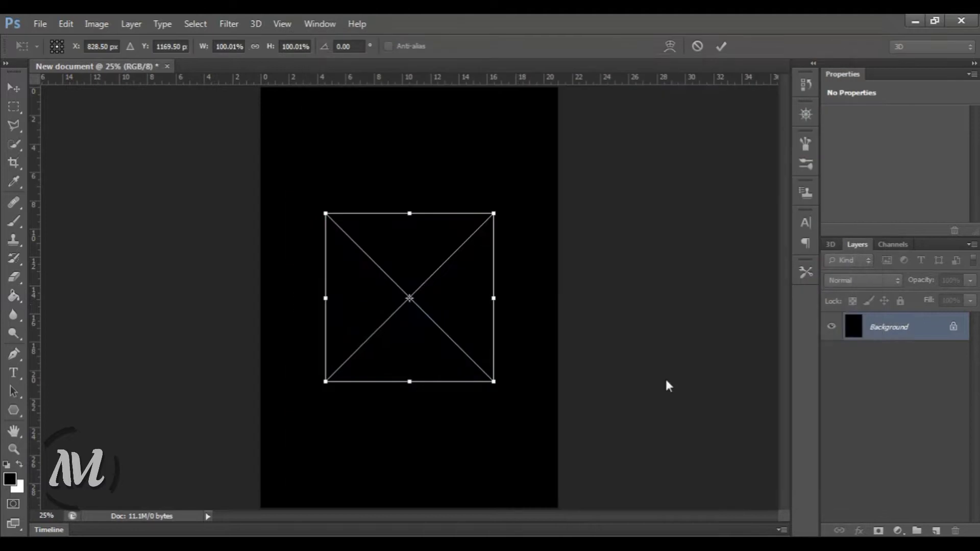
Scale the blue-lights image to full page width at the top, commit and rasterize it.
mouse_move(496, 209)
mouse_down()
mouse_move(560, 162)
mouse_move(551, 125)
mouse_up()
scroll(534, 184, down, 1)
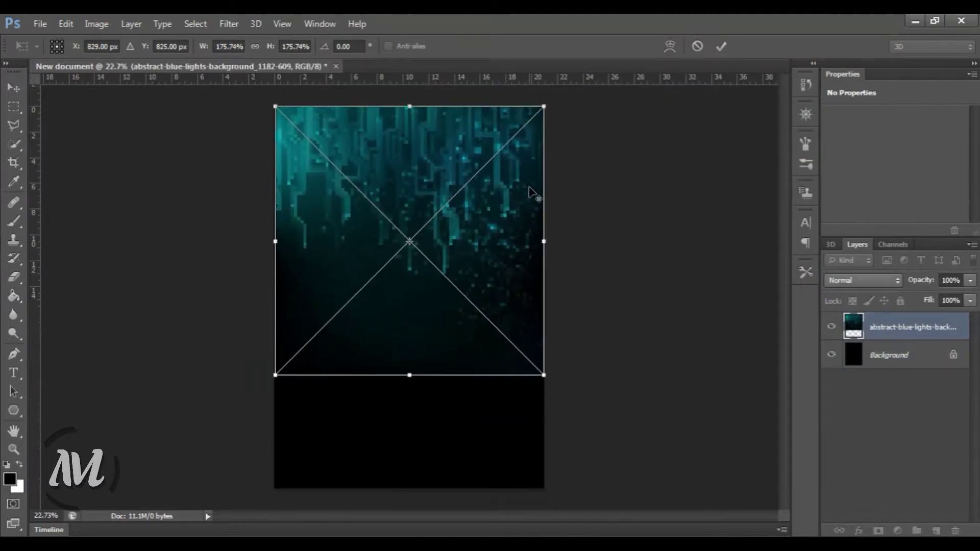
key(shift+Up)
key(shift+Up)
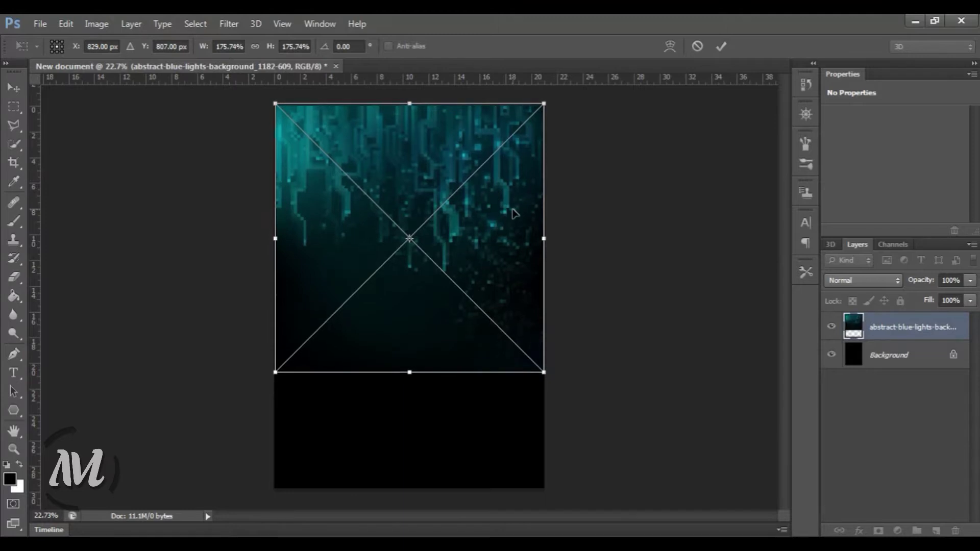
click(721, 47)
key(g)
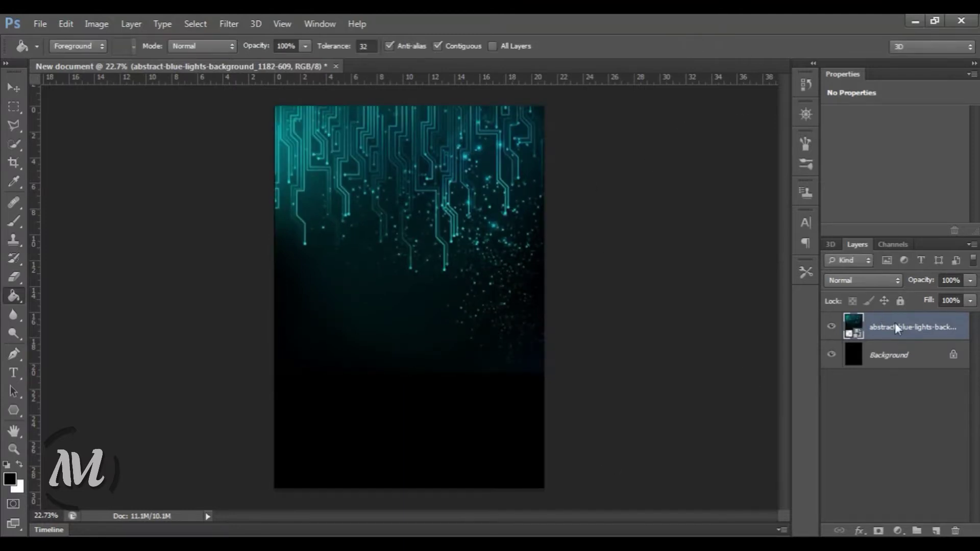
right_click(895, 327)
click(685, 249)
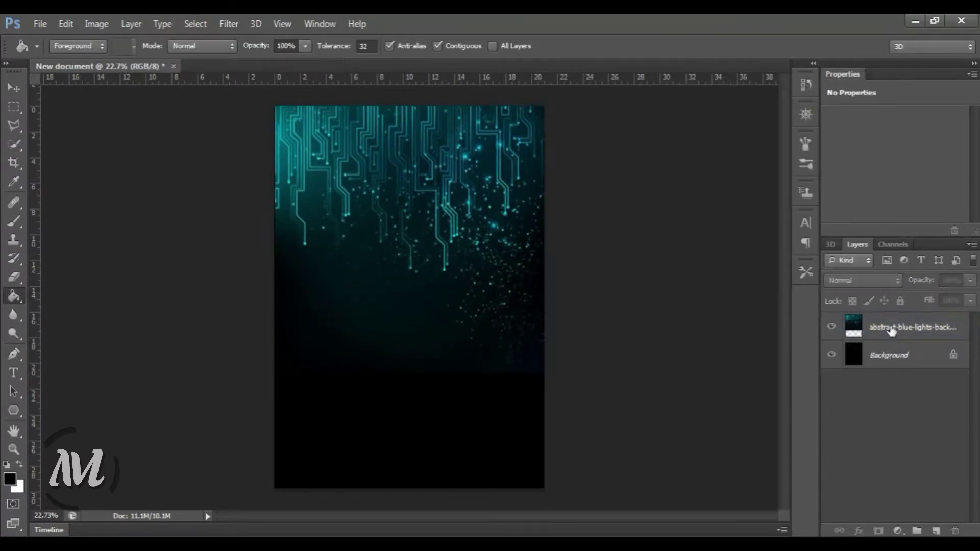
Add a layer mask to the blue-lights layer and fade its lower edge with a soft brush.
click(879, 530)
right_click(14, 296)
click(14, 221)
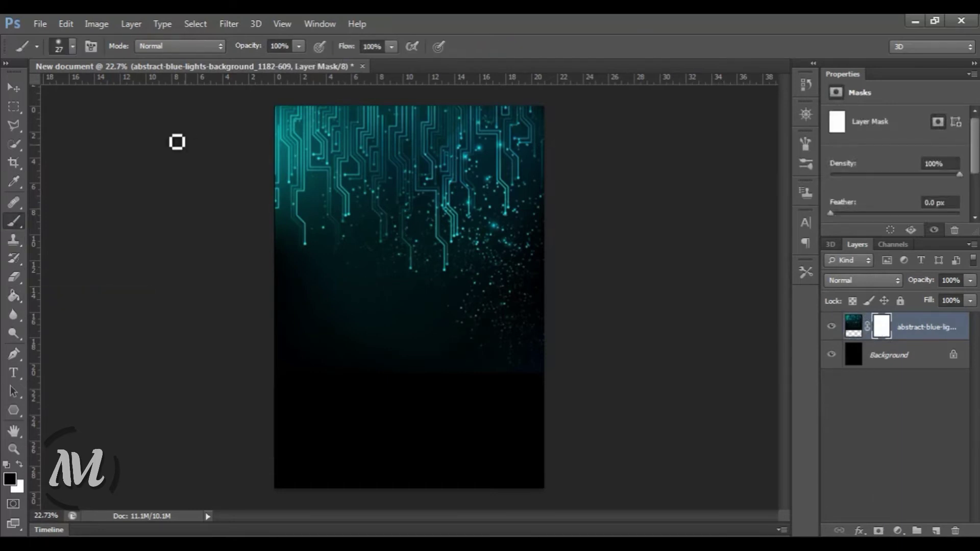
click(73, 46)
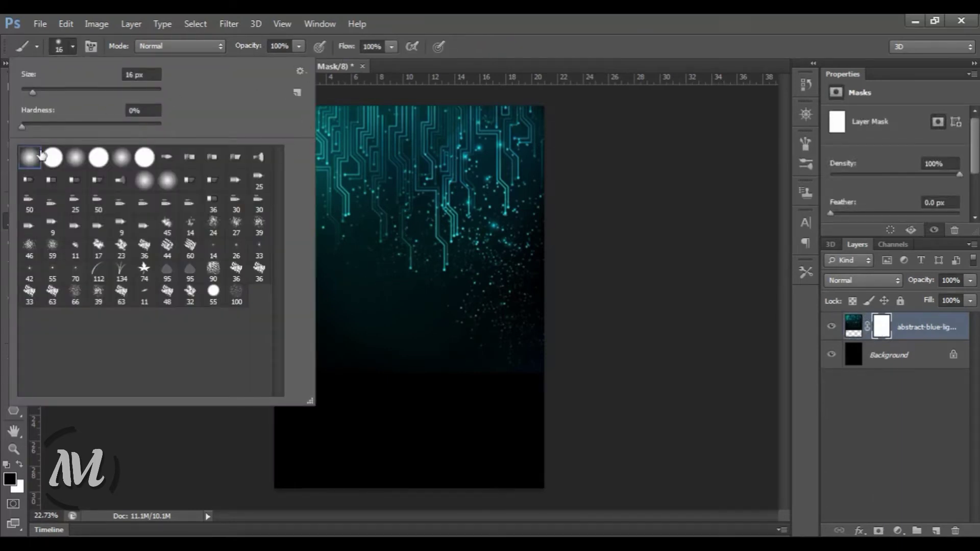
click(680, 217)
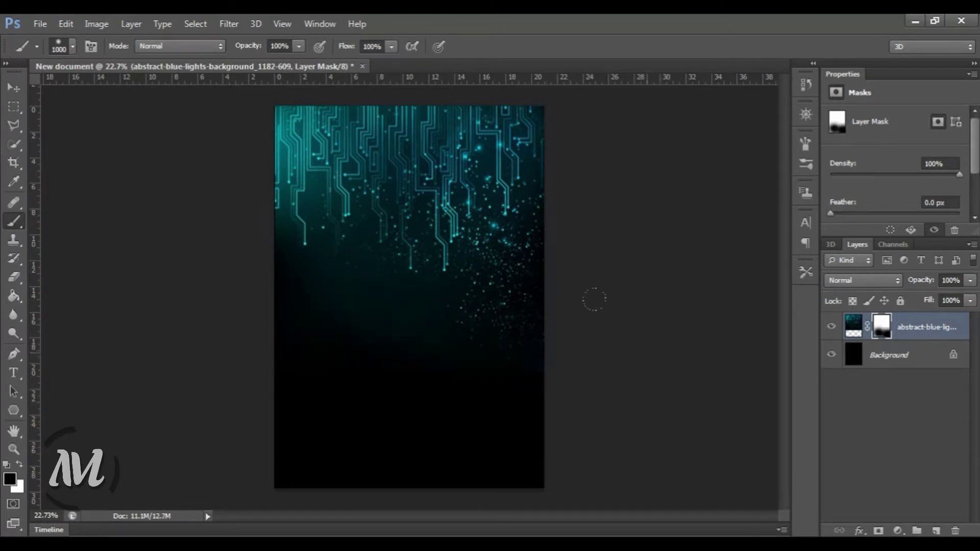
click(40, 23)
click(102, 256)
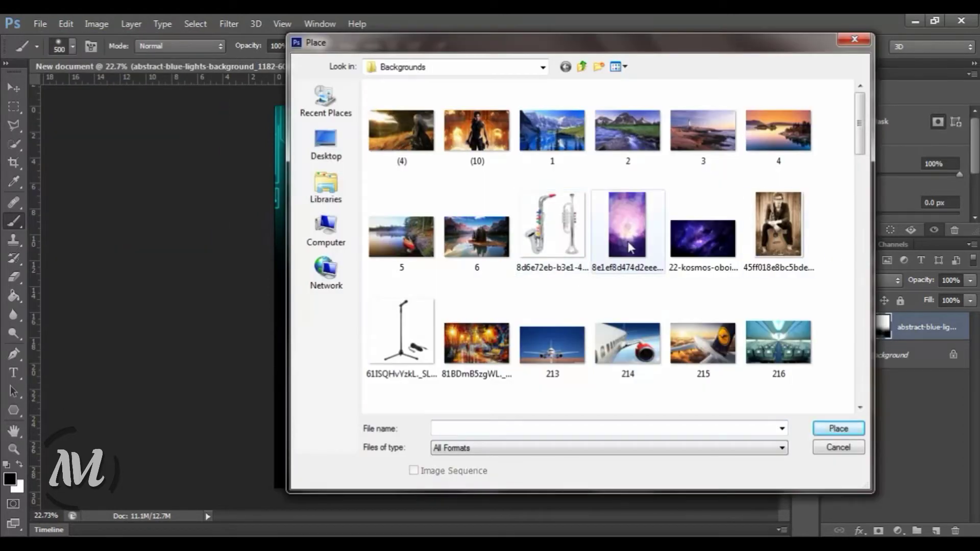
Place dance-016 enlarged beyond page width, rasterize it and add a layer mask.
scroll(628, 244, down, 5)
scroll(633, 245, down, 5)
click(477, 168)
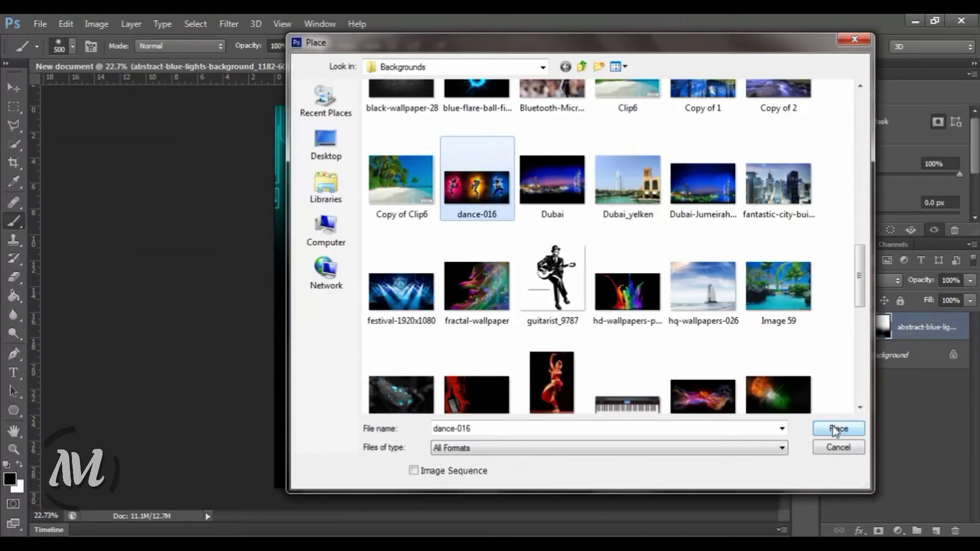
click(837, 428)
drag(549, 225, 638, 188)
key(Return)
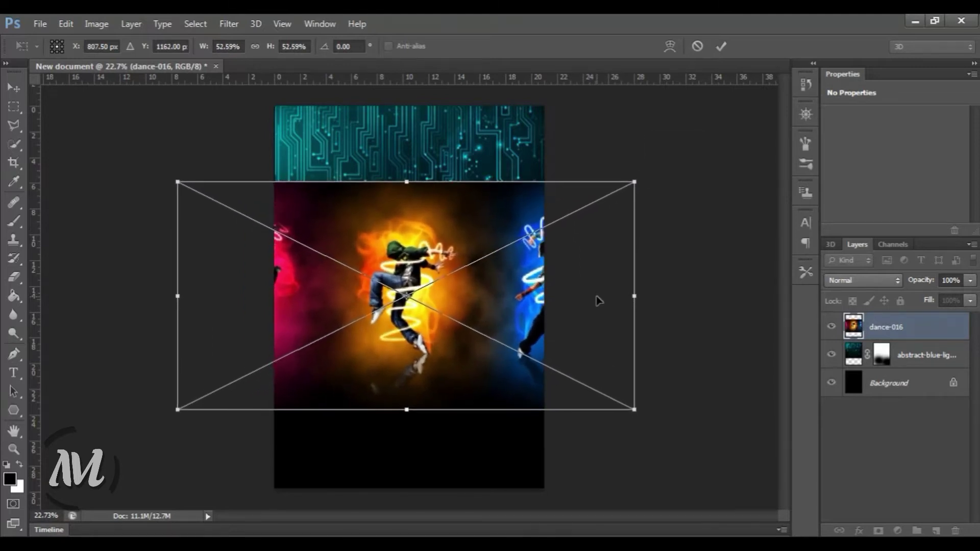
key(b)
right_click(906, 327)
click(664, 214)
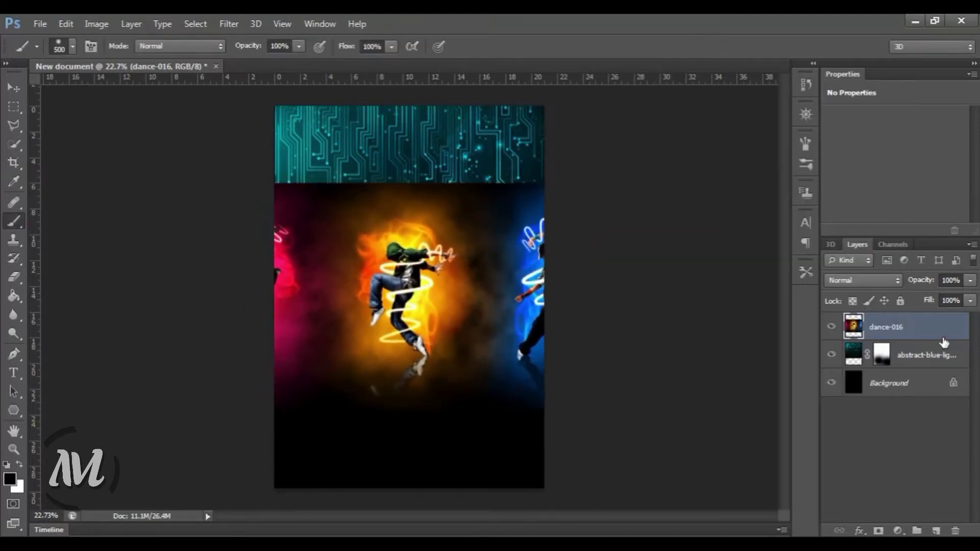
click(878, 531)
Mask out the pink left and blue right dancers with a large soft black brush.
key(bracketright)
key(bracketright)
mouse_move(332, 358)
mouse_down()
mouse_move(204, 228)
mouse_move(179, 292)
mouse_up()
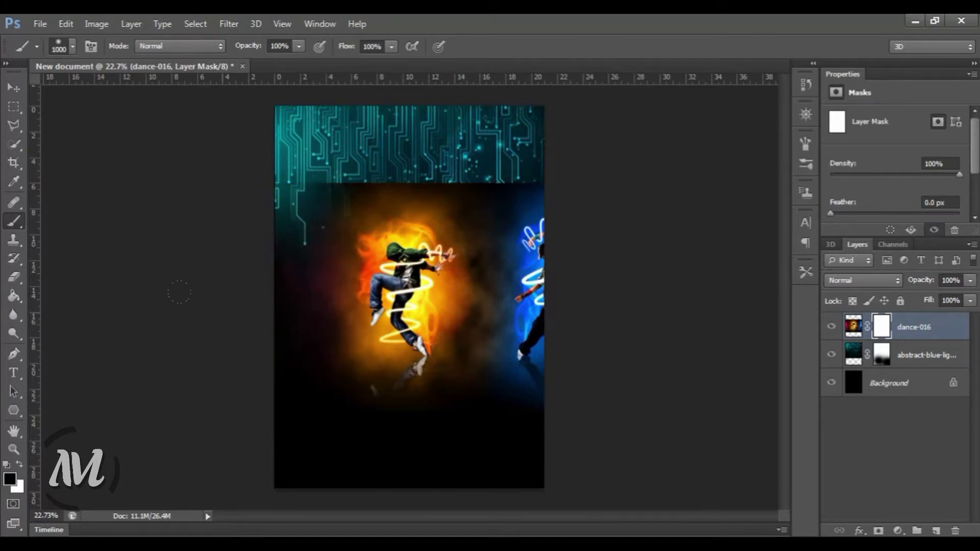
mouse_move(533, 214)
mouse_down()
mouse_move(521, 337)
mouse_move(514, 293)
mouse_up()
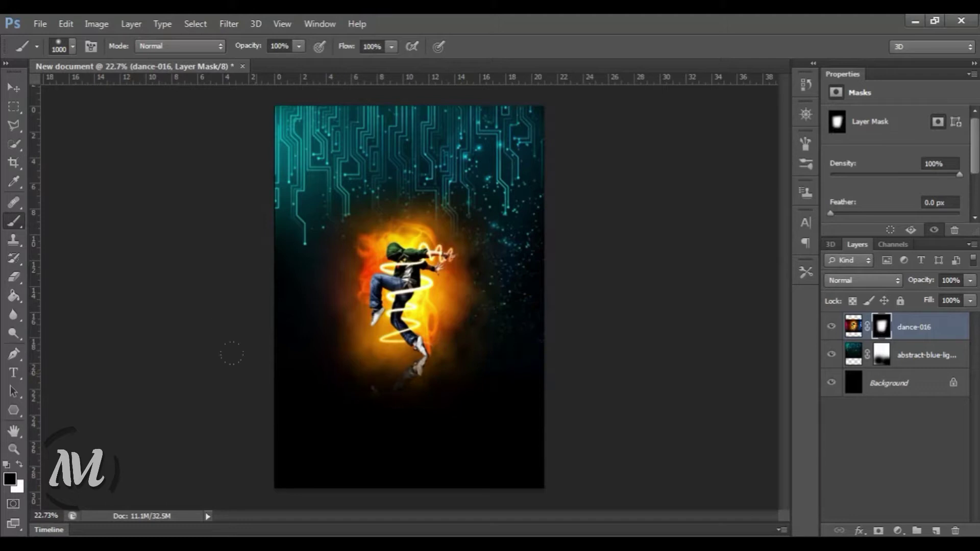
drag(232, 353, 384, 420)
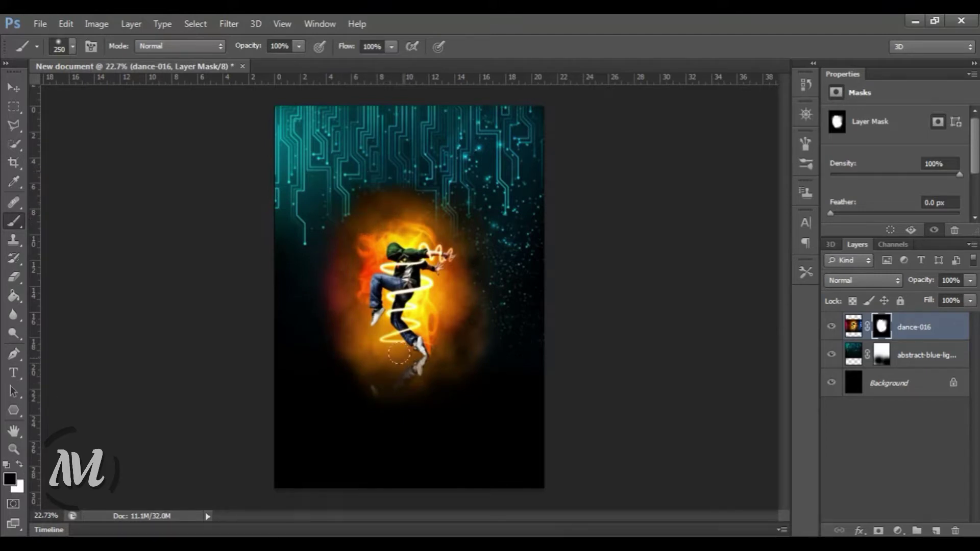
key(ctrl+2)
double_click(897, 329)
key(Escape)
click(882, 325)
Place Abstract-Art-Wallpaper-021 and position the hand image at the page bottom.
click(40, 24)
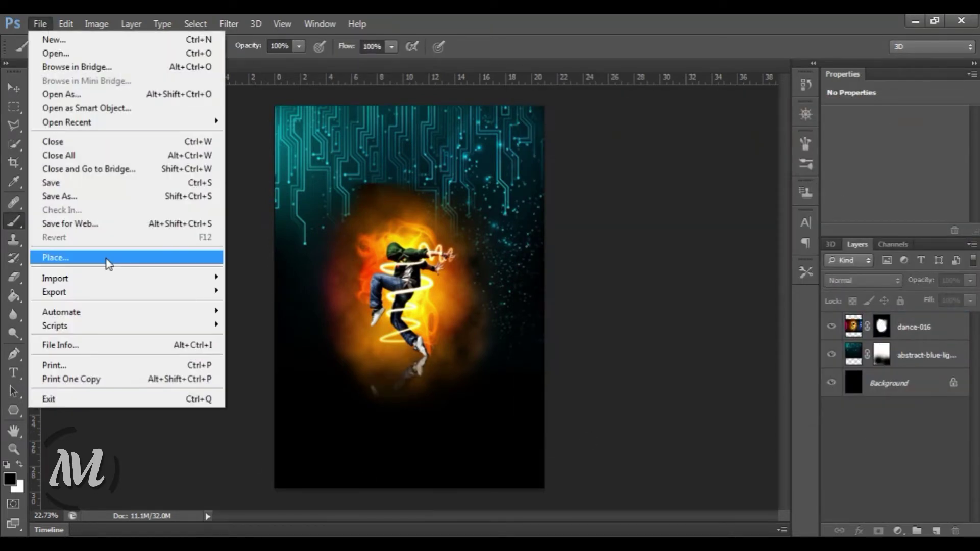
click(43, 260)
scroll(600, 322, down, 10)
scroll(601, 327, up, 3)
scroll(602, 329, up, 3)
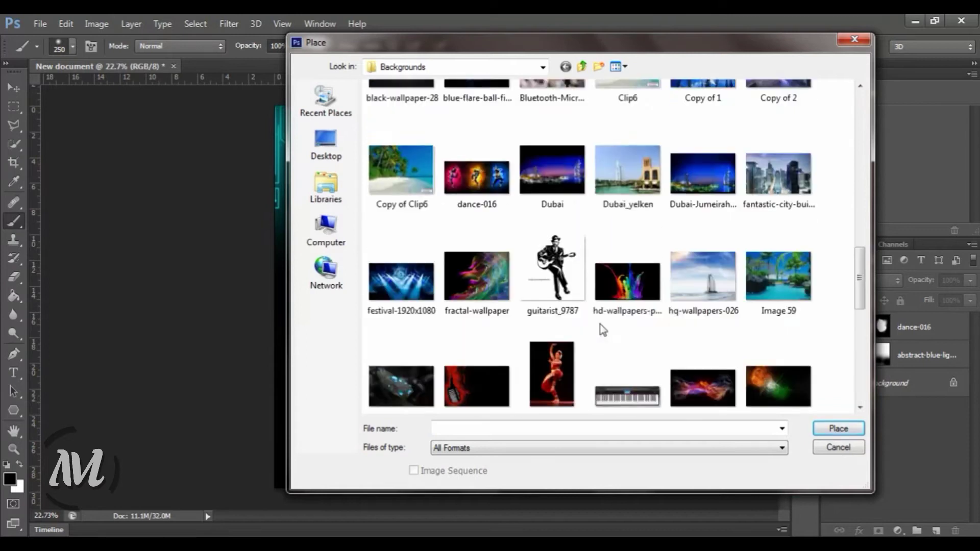
scroll(633, 334, up, 1)
scroll(663, 339, down, 4)
scroll(661, 334, up, 2)
scroll(638, 358, up, 5)
scroll(587, 281, up, 5)
double_click(537, 206)
drag(510, 322, 515, 447)
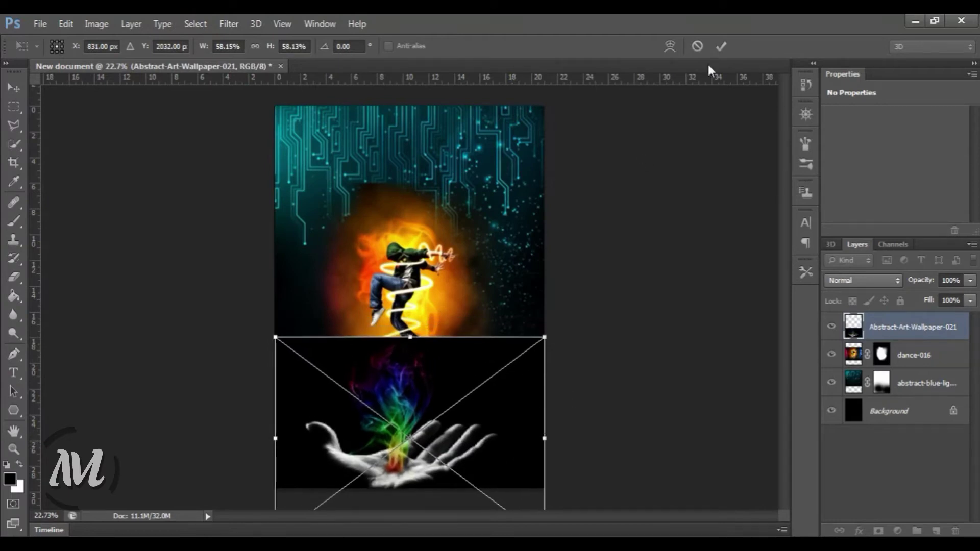
click(721, 46)
Mask the hand layer and brush away the seam beneath the dancer.
key(b)
right_click(874, 329)
click(878, 531)
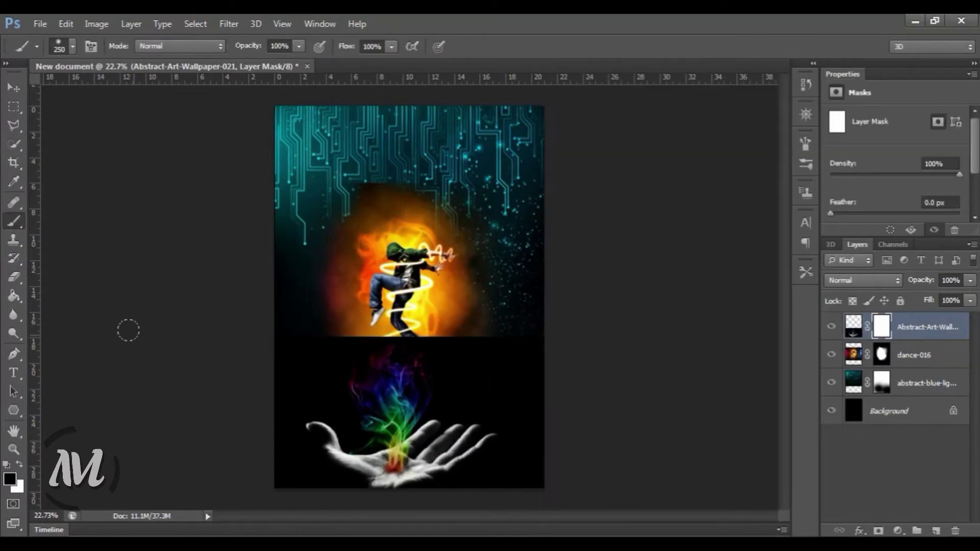
drag(492, 357, 336, 358)
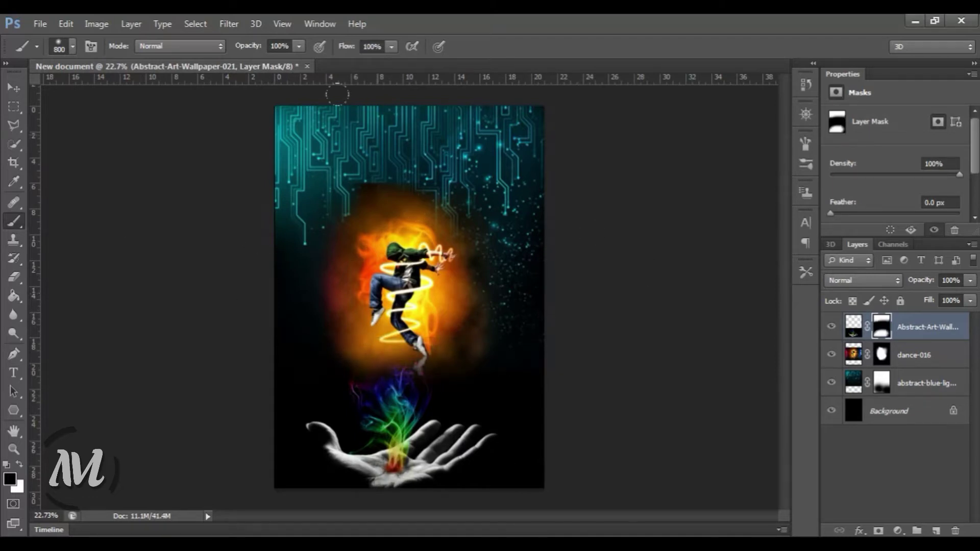
click(831, 383)
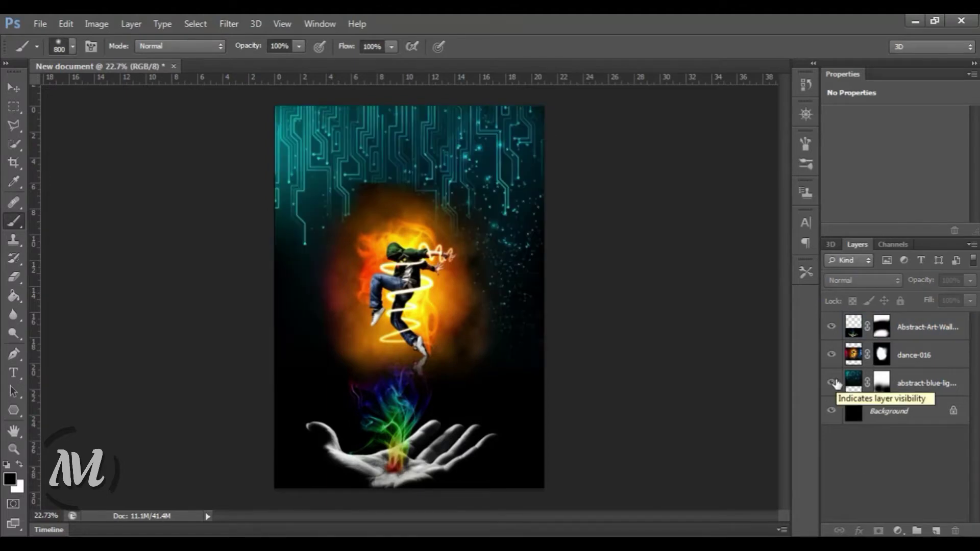
Delete the blue lights layer and place the 22-kosmos galaxy image.
click(835, 384)
click(913, 383)
key(Delete)
click(40, 24)
click(51, 256)
click(708, 230)
click(833, 427)
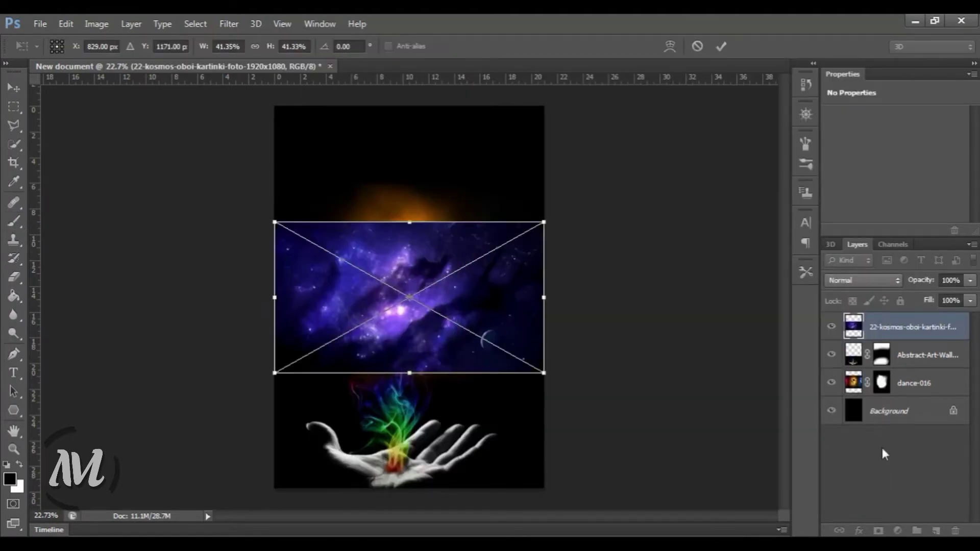
drag(550, 240, 552, 237)
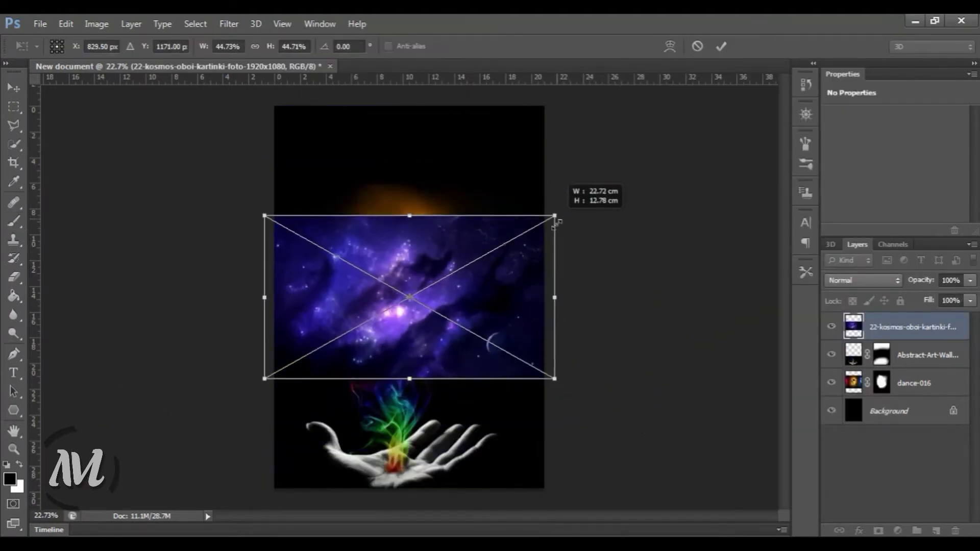
Rotate the galaxy image to portrait and fit it to fill the page.
right_click(521, 258)
click(576, 420)
drag(486, 160, 610, 91)
right_click(462, 275)
click(509, 438)
right_click(479, 295)
click(526, 458)
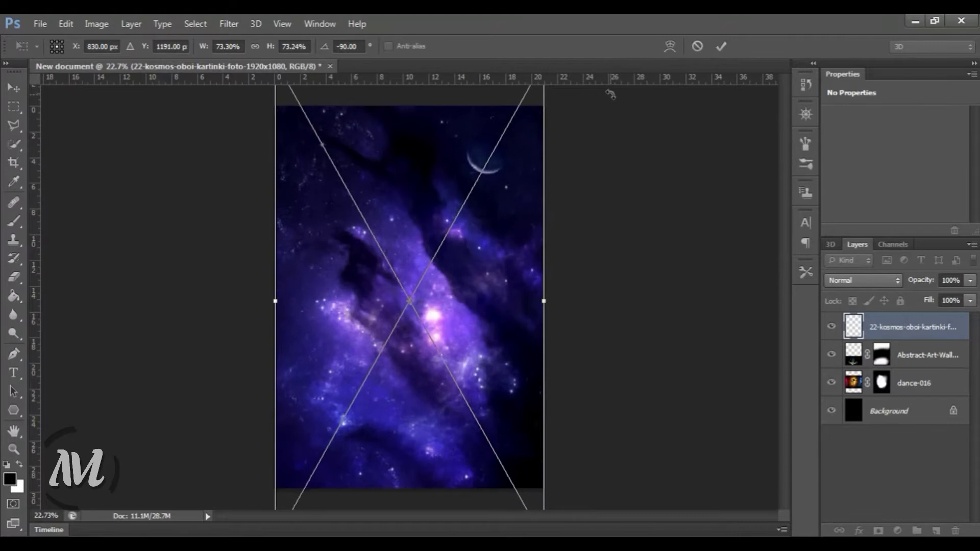
drag(459, 256, 459, 267)
key(Return)
key(b)
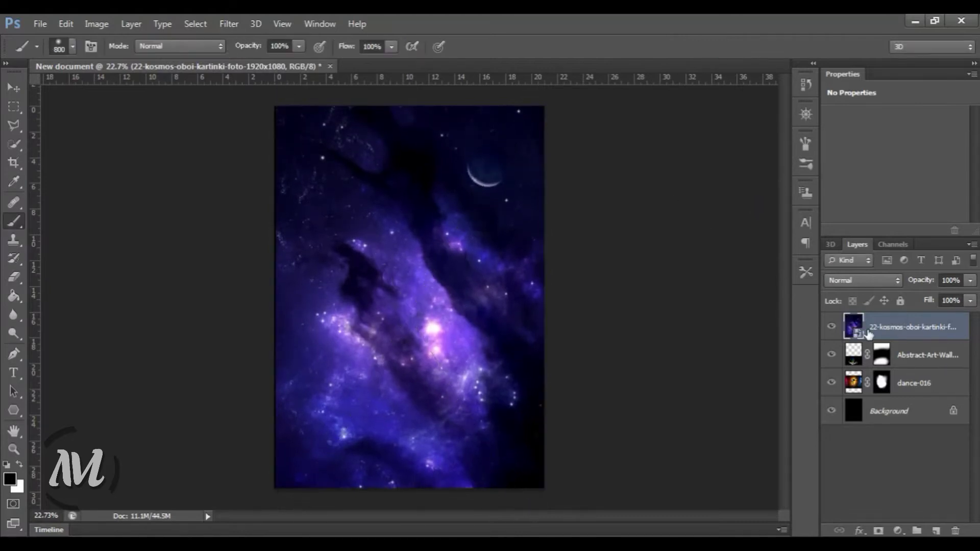
key(ctrl+t)
key(Return)
Rasterize the galaxy layer and move it below dance-016.
right_click(906, 328)
click(663, 216)
drag(898, 327, 896, 401)
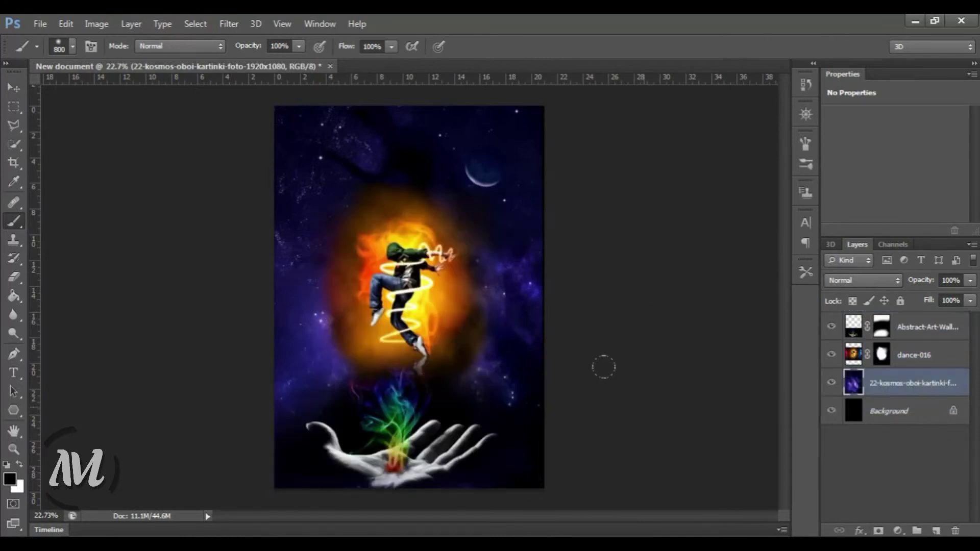
click(882, 327)
Paint the hand layer's mask below the dancer to blend it into the galaxy.
drag(459, 383, 205, 398)
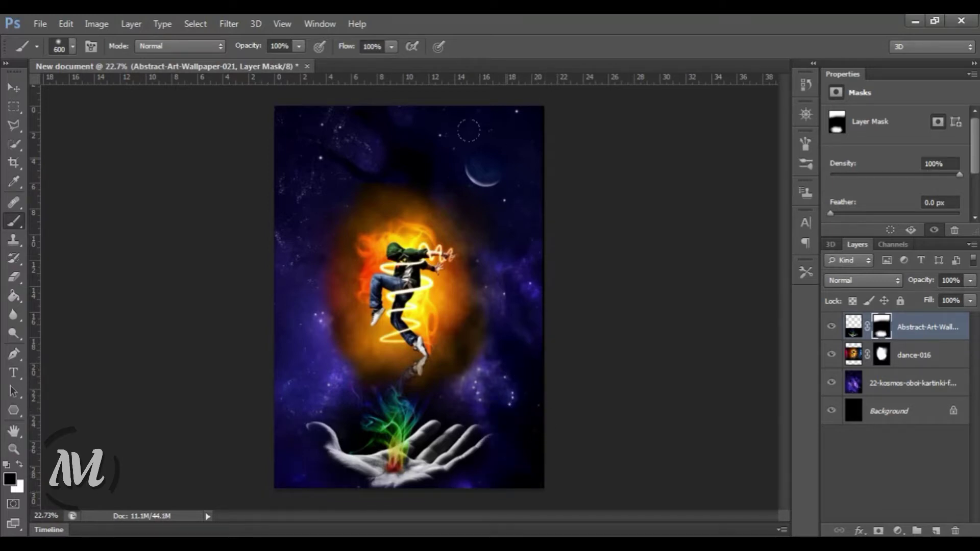
scroll(325, 444, up, 3)
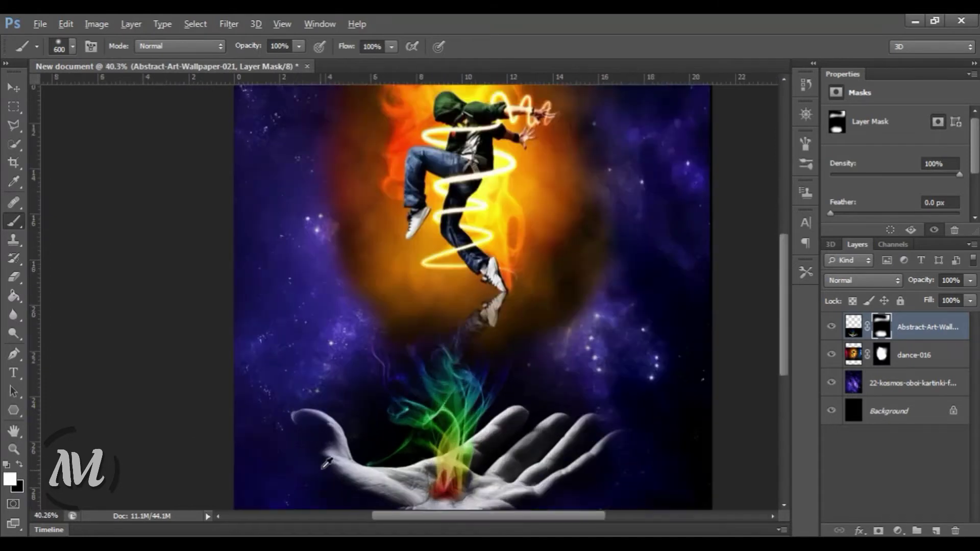
scroll(326, 444, up, 3)
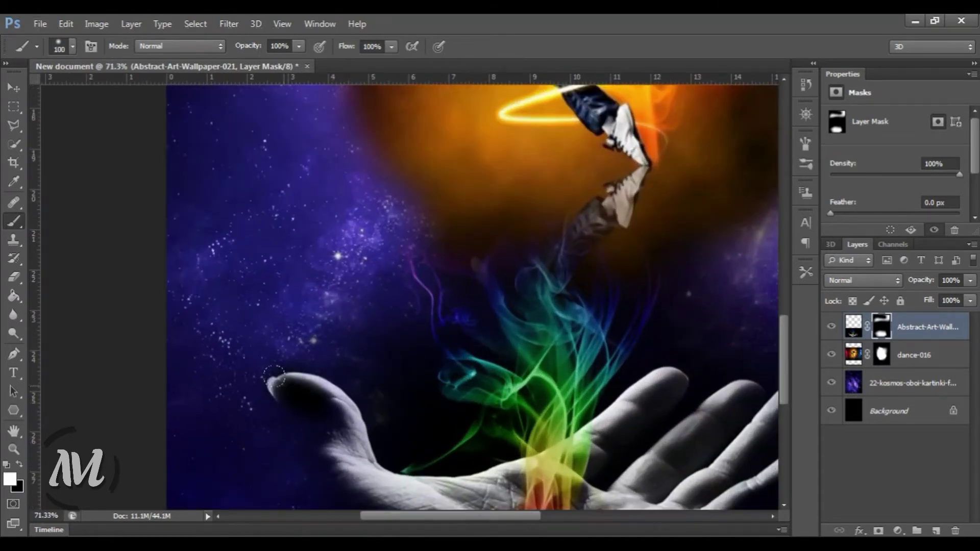
scroll(377, 365, down, 3)
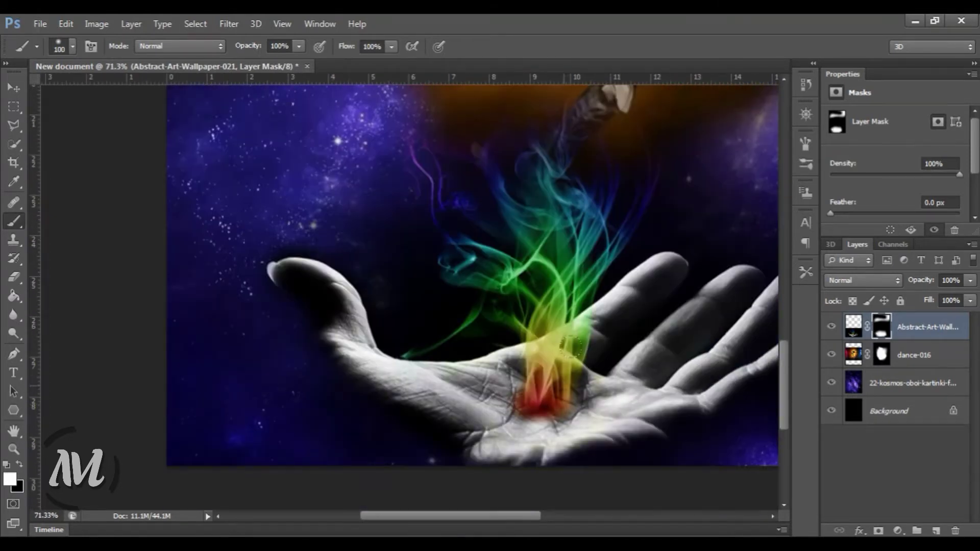
scroll(602, 356, up, 1)
With an enlarged brush, reveal the galaxy stars left of the rainbow smoke.
key(bracketright)
key(bracketright)
key(bracketright)
drag(381, 265, 295, 235)
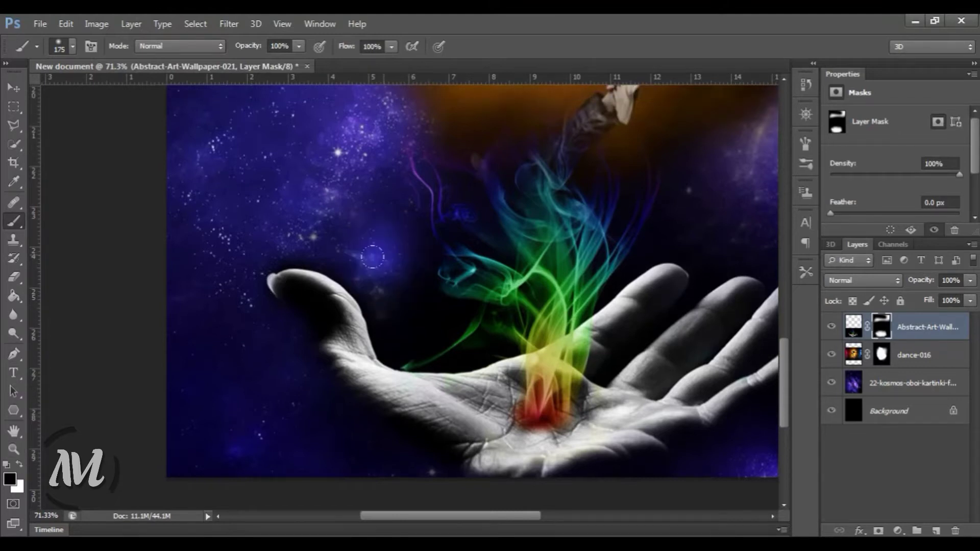
drag(295, 180, 424, 286)
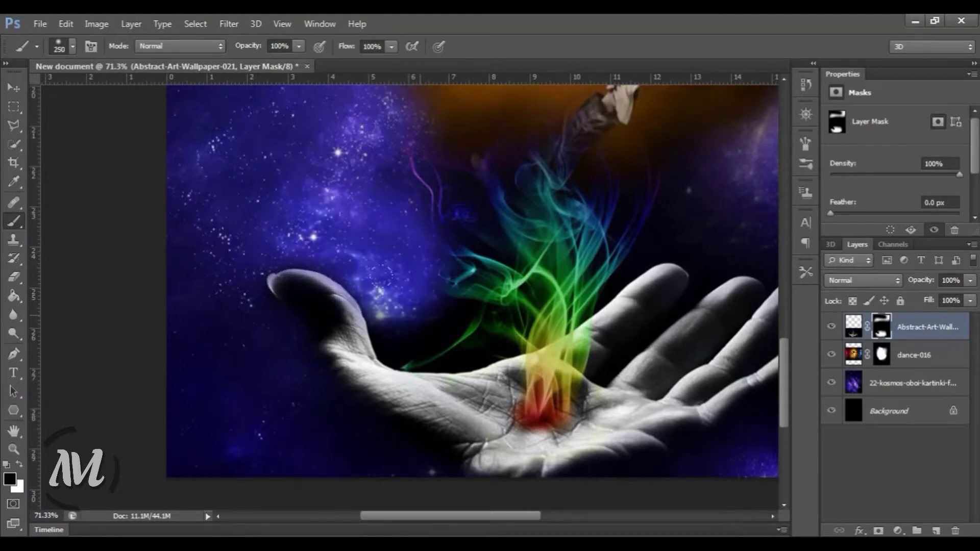
key(bracketleft)
key(bracketleft)
key(bracketleft)
scroll(459, 296, down, 3)
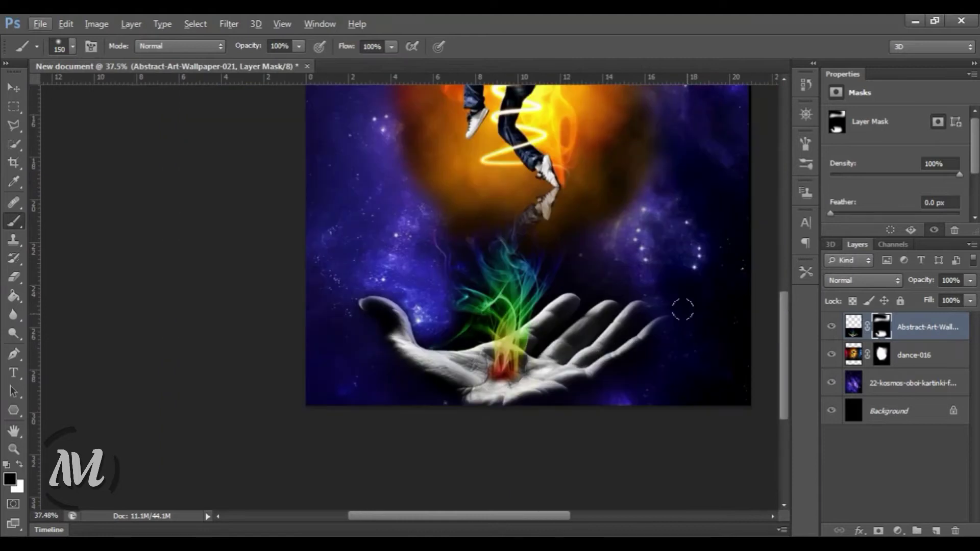
key(bracketright)
scroll(674, 249, down, 2)
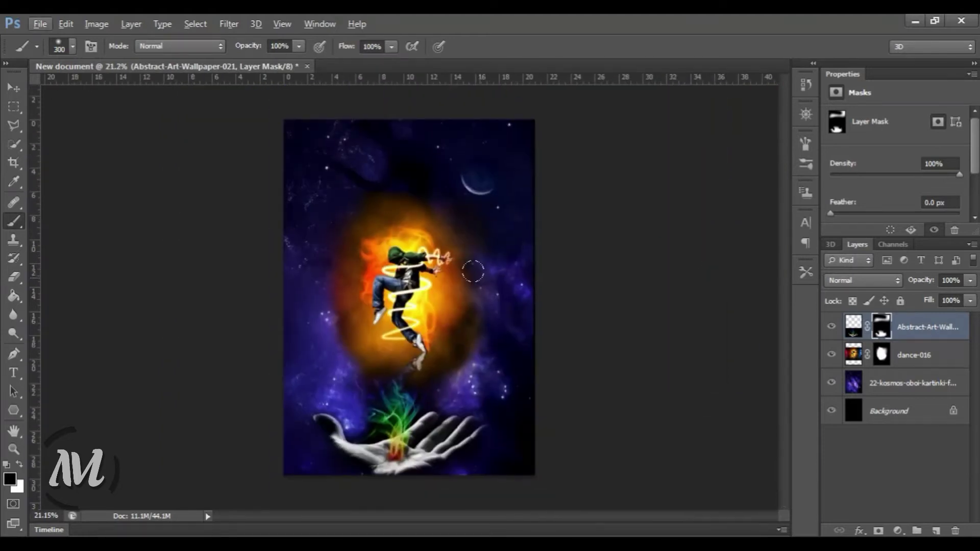
click(40, 24)
click(57, 220)
Place the speaker image, rotated about 25 degrees, in the poster's top-left corner.
scroll(575, 257, down, 5)
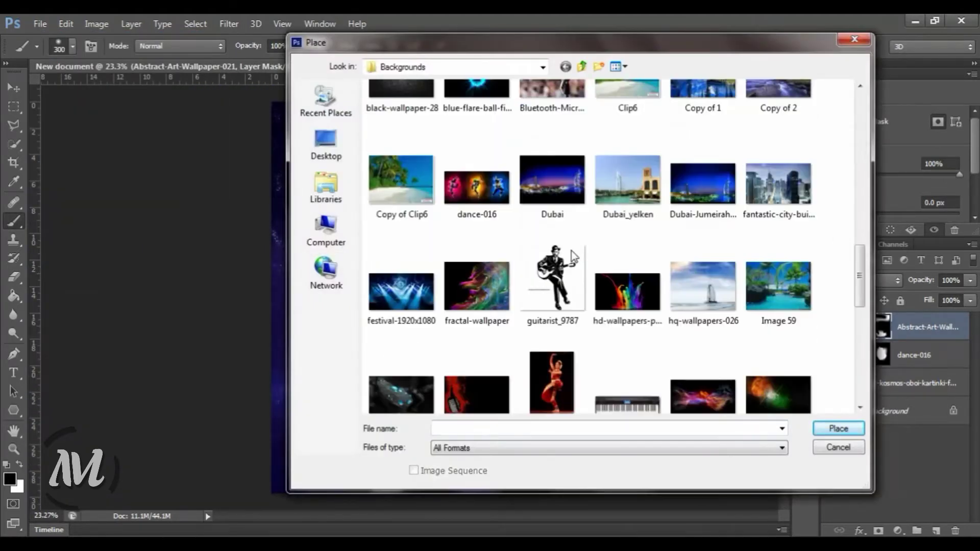
scroll(574, 257, down, 10)
scroll(574, 257, up, 5)
scroll(574, 257, down, 2)
scroll(574, 256, up, 5)
scroll(574, 256, up, 3)
click(486, 227)
click(816, 431)
drag(575, 396, 573, 459)
mouse_move(484, 346)
mouse_down()
mouse_move(461, 299)
mouse_move(480, 266)
mouse_move(469, 243)
mouse_up()
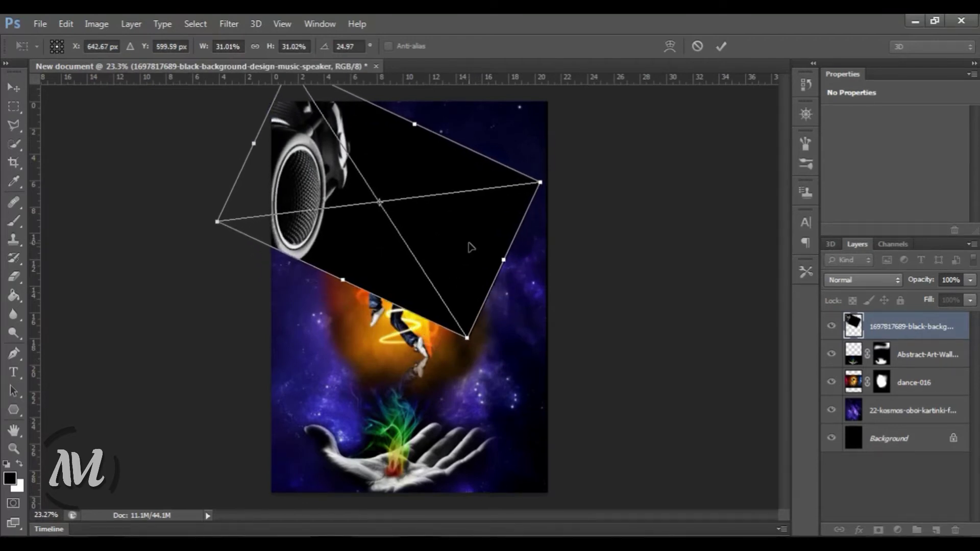
key(b)
key(Return)
Mask out the speaker's black backdrop, and mask the galaxy layer to reveal the speaker at top-left.
right_click(908, 327)
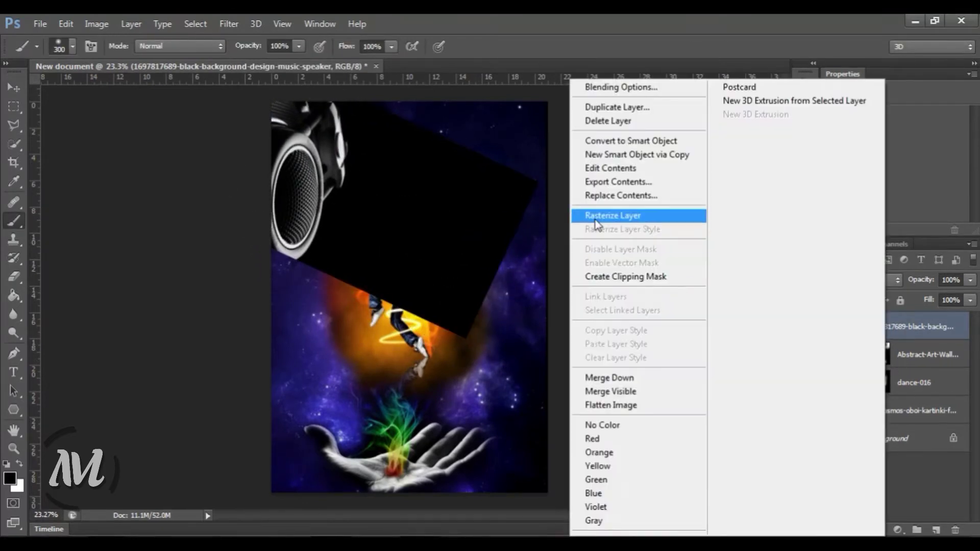
click(879, 530)
mouse_move(459, 245)
mouse_down()
mouse_move(398, 266)
mouse_move(367, 229)
mouse_move(317, 204)
mouse_move(301, 230)
mouse_up()
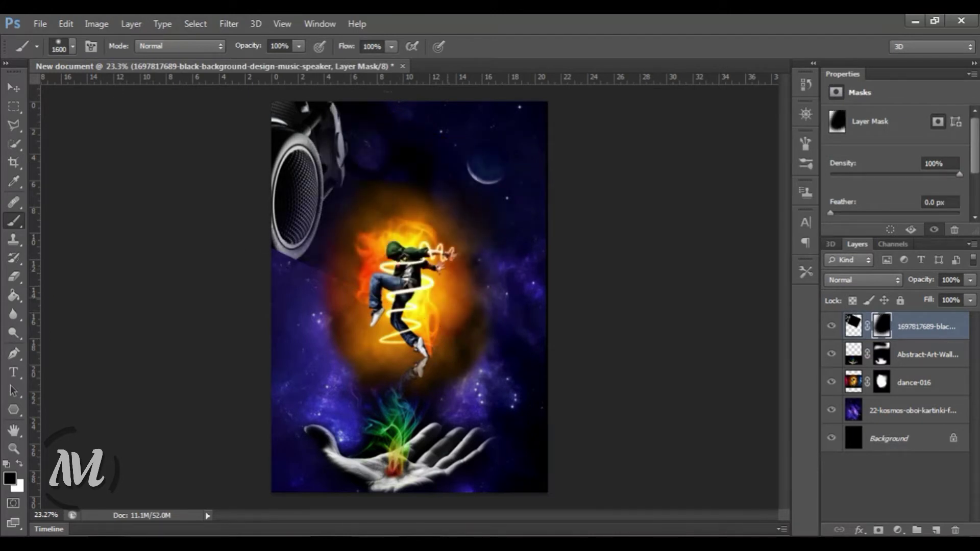
drag(918, 326, 934, 423)
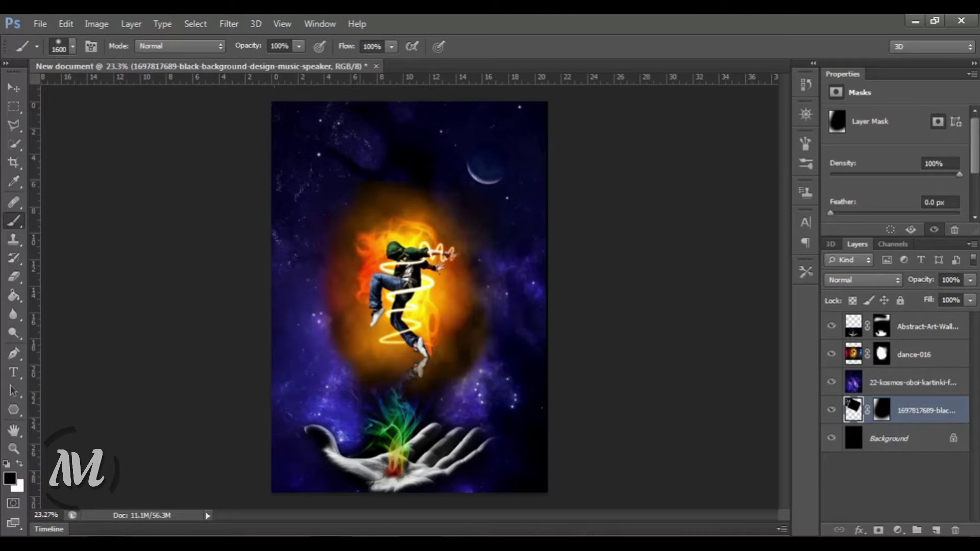
click(866, 384)
click(879, 529)
drag(250, 117, 256, 255)
Move the speaker layer above the 22-kosmos galaxy layer.
drag(886, 413, 917, 383)
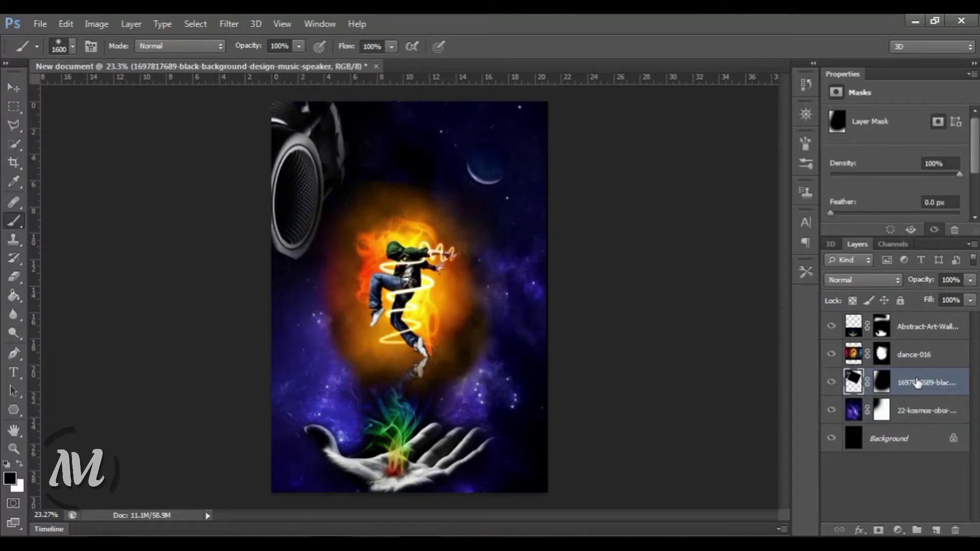
key(ctrl+z)
drag(878, 416, 878, 380)
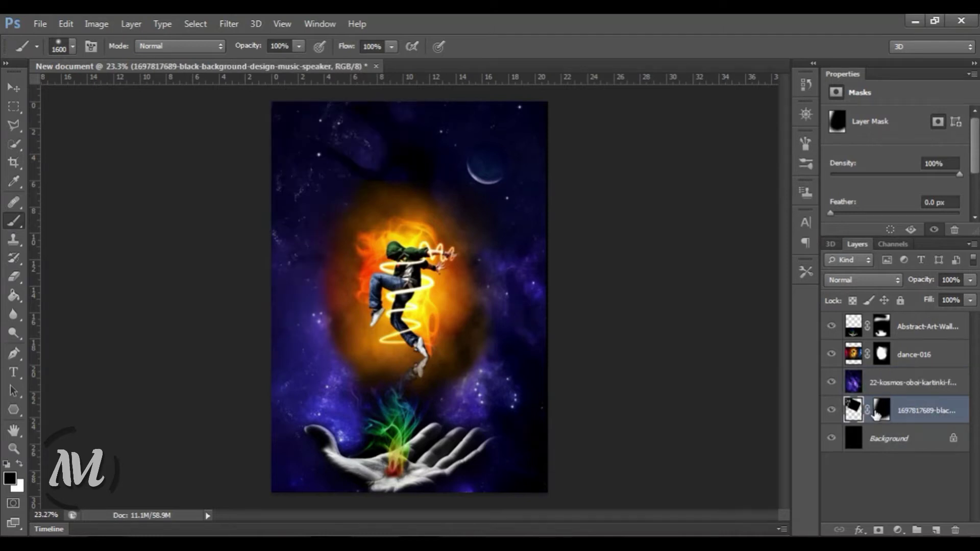
click(878, 475)
Select the speaker layer's mask and shrink the brush for touch-ups.
scroll(309, 211, up, 2)
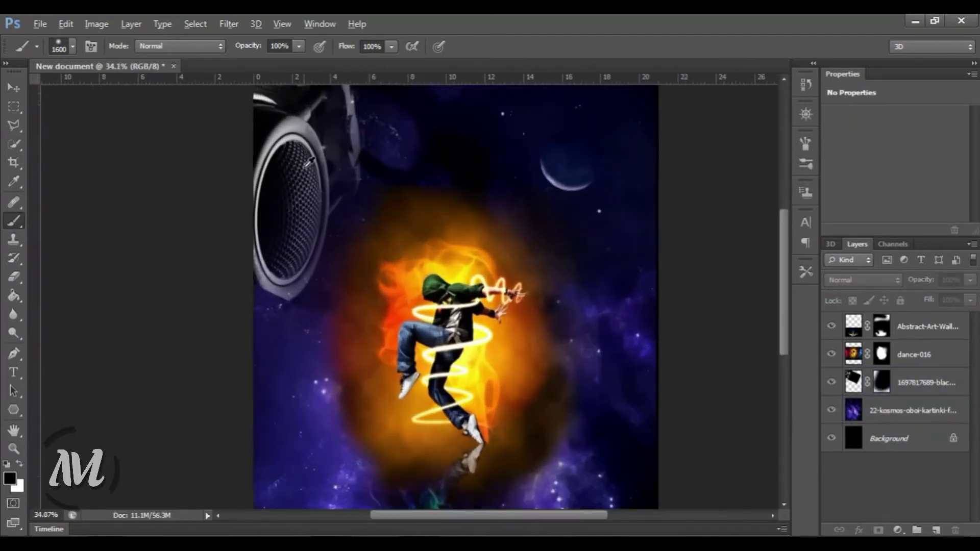
scroll(301, 219, up, 2)
scroll(295, 225, down, 1)
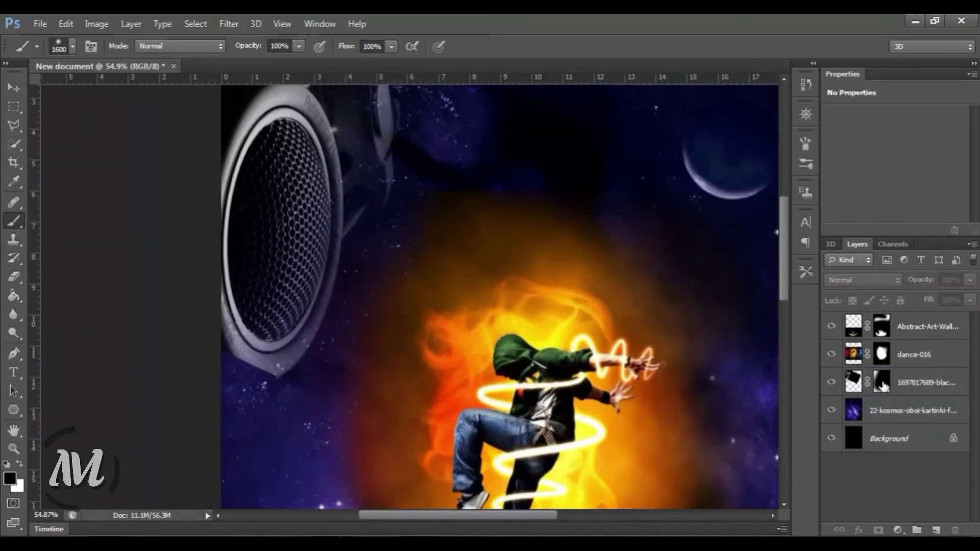
click(881, 381)
key(bracketleft)
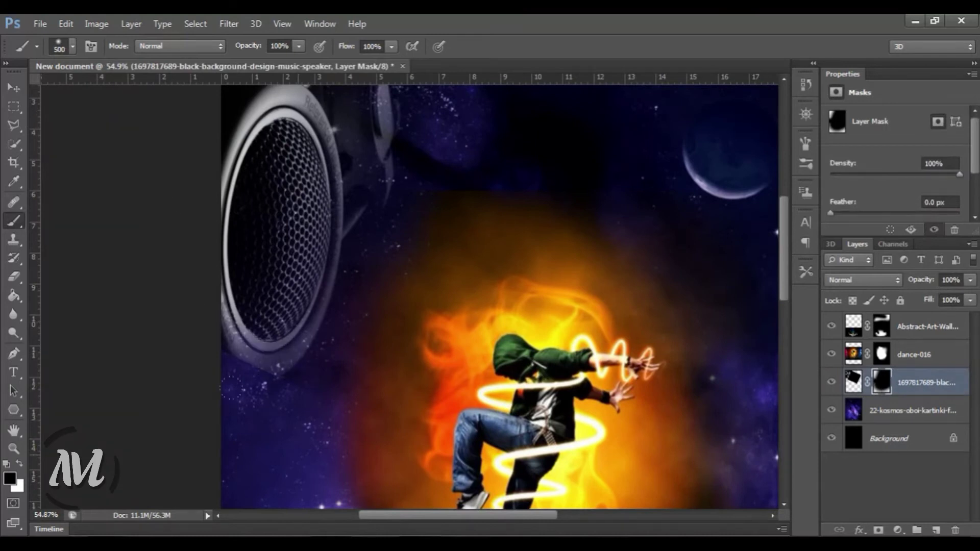
scroll(388, 122, up, 3)
scroll(388, 123, up, 2)
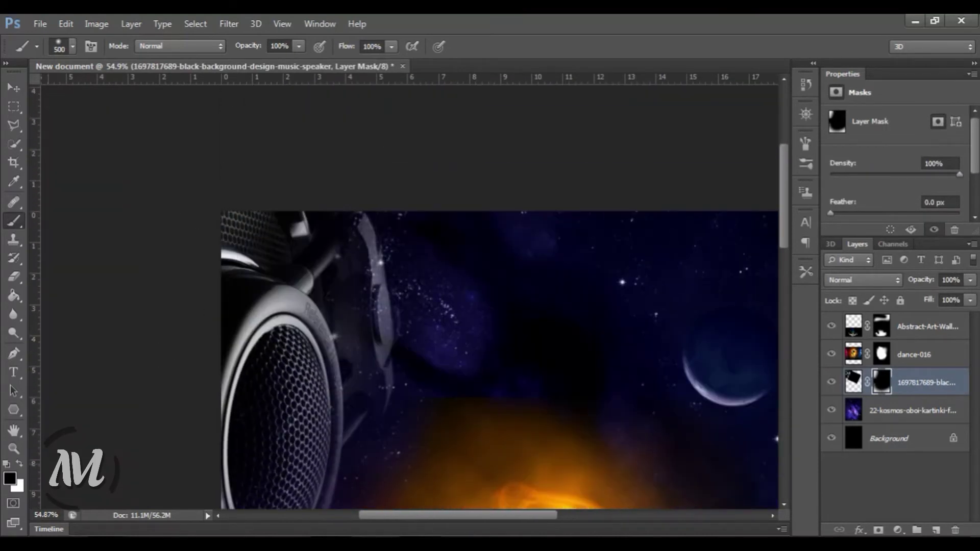
alt+scroll(488, 258, down, 3)
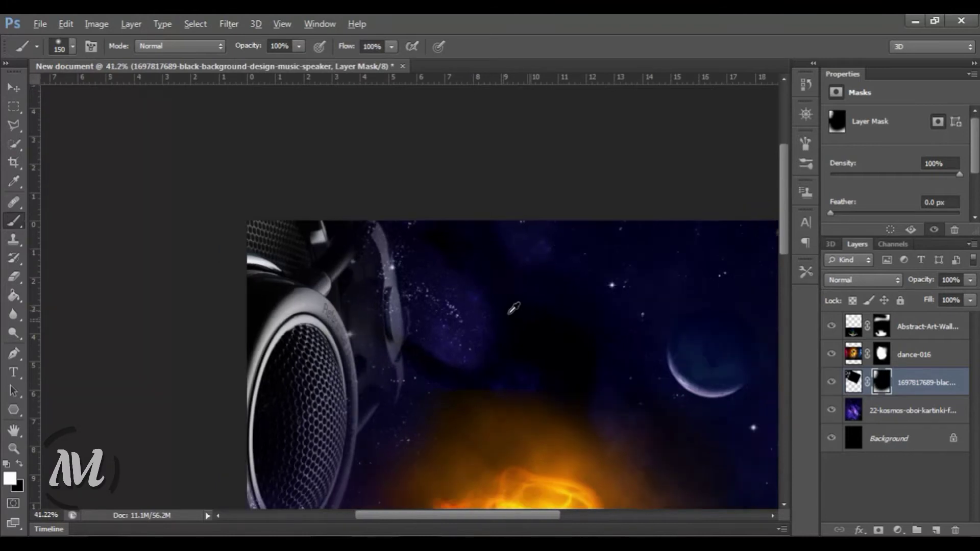
alt+scroll(488, 257, down, 3)
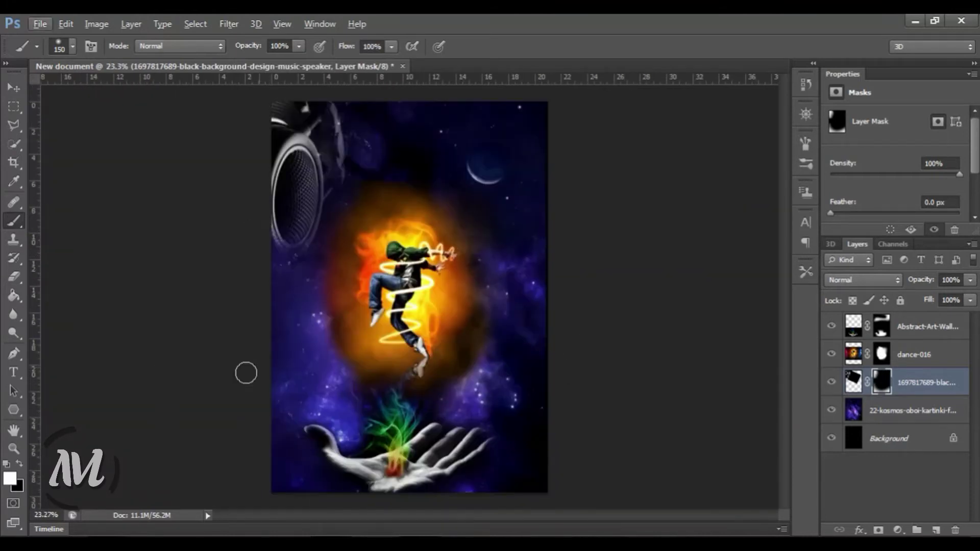
Add a Vibrance adjustment layer with raised vibrance to intensify the colours.
click(898, 531)
click(868, 321)
drag(896, 127, 947, 131)
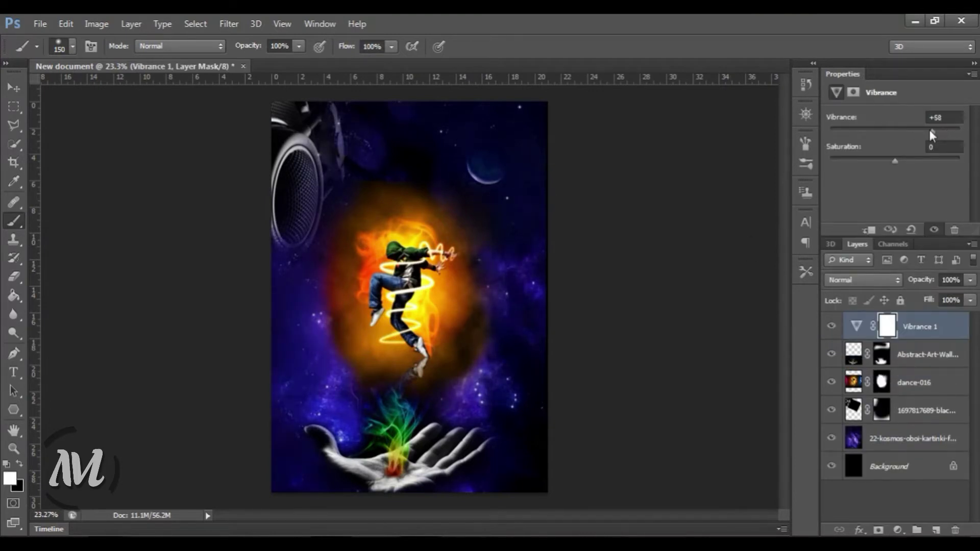
mouse_move(928, 129)
mouse_down()
mouse_move(868, 126)
mouse_move(908, 138)
mouse_up()
Add a Brightness/Contrast adjustment layer that brightens the poster, then pick the Rounded Rectangle tool.
click(897, 530)
click(926, 274)
drag(914, 155, 921, 152)
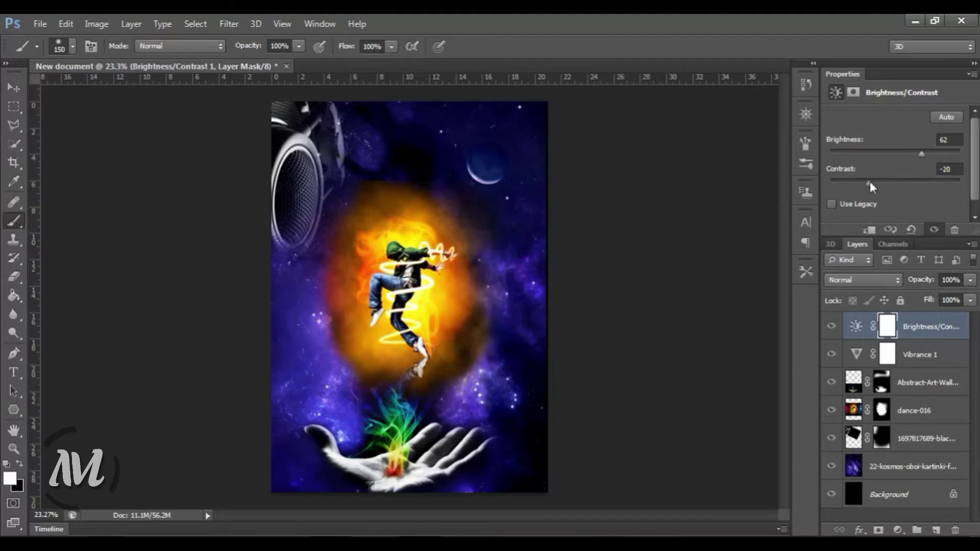
click(888, 512)
click(14, 410)
click(65, 418)
Draw a tall rounded rectangle over the moon with a white-to-transparent gradient fill.
drag(461, 102, 537, 224)
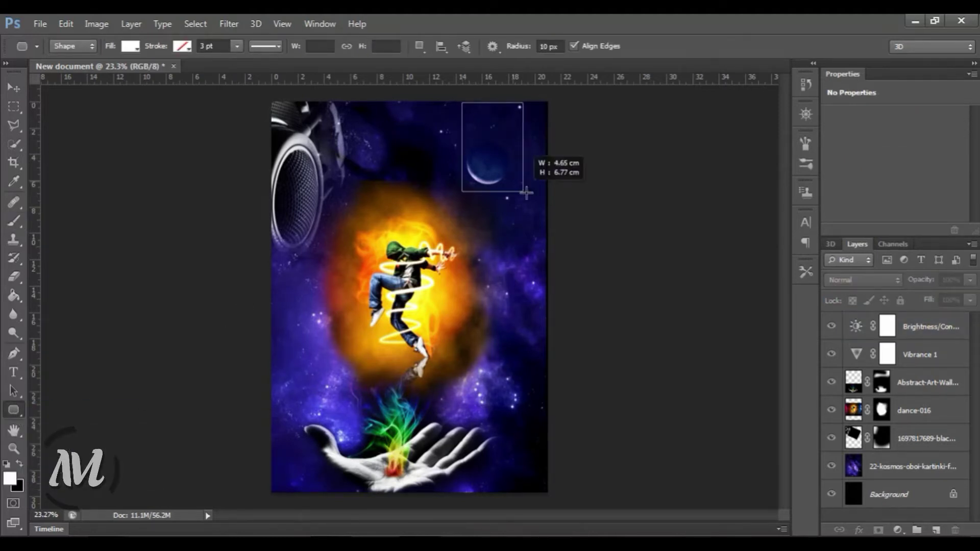
click(131, 46)
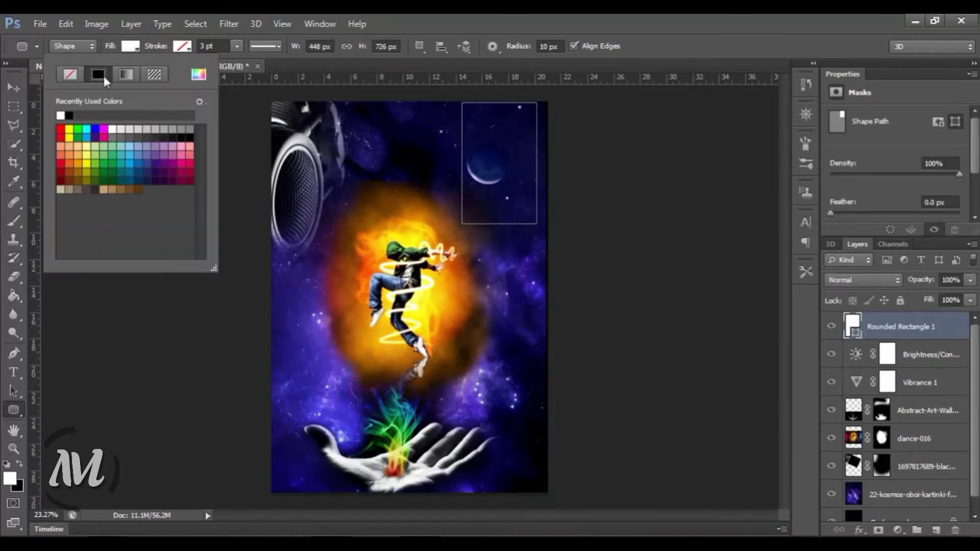
click(170, 121)
click(126, 74)
click(92, 124)
click(61, 184)
click(154, 74)
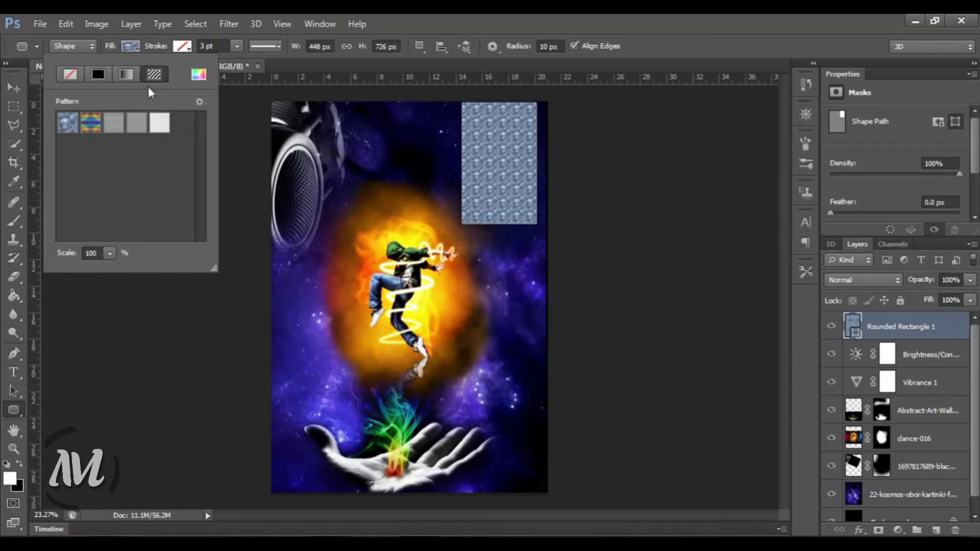
click(92, 124)
click(112, 201)
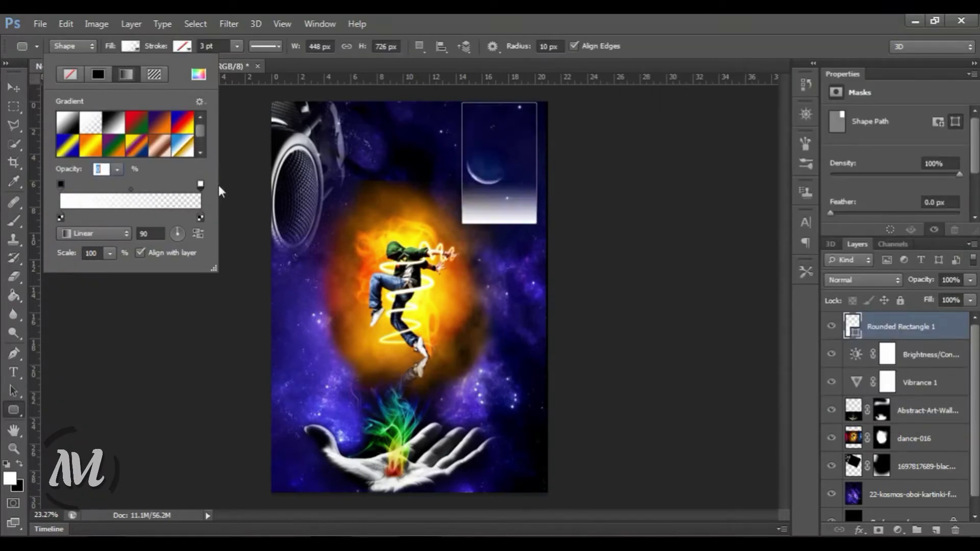
drag(60, 184, 86, 184)
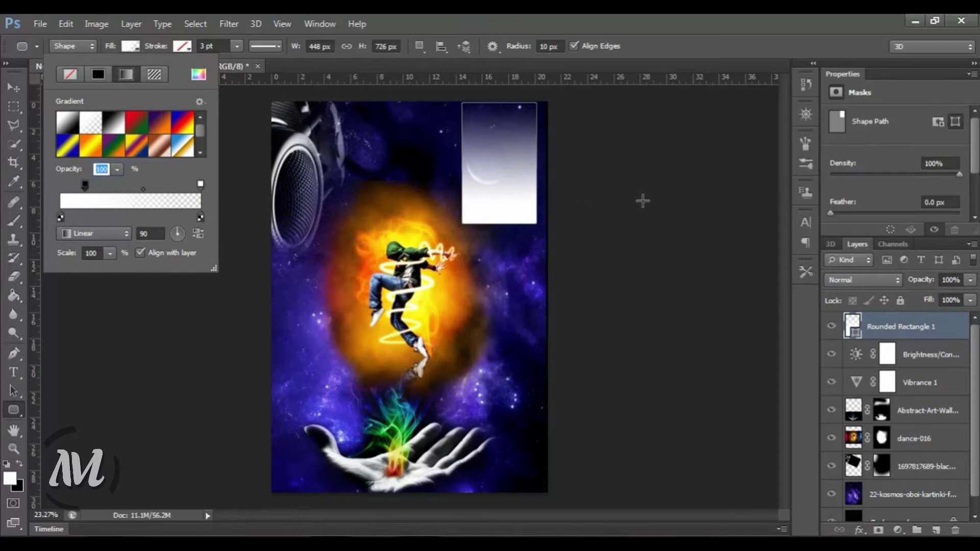
click(641, 201)
Undo the stray extra rectangle, Free Transform the card, and start a text box on it.
click(531, 253)
key(ctrl+z)
key(ctrl+t)
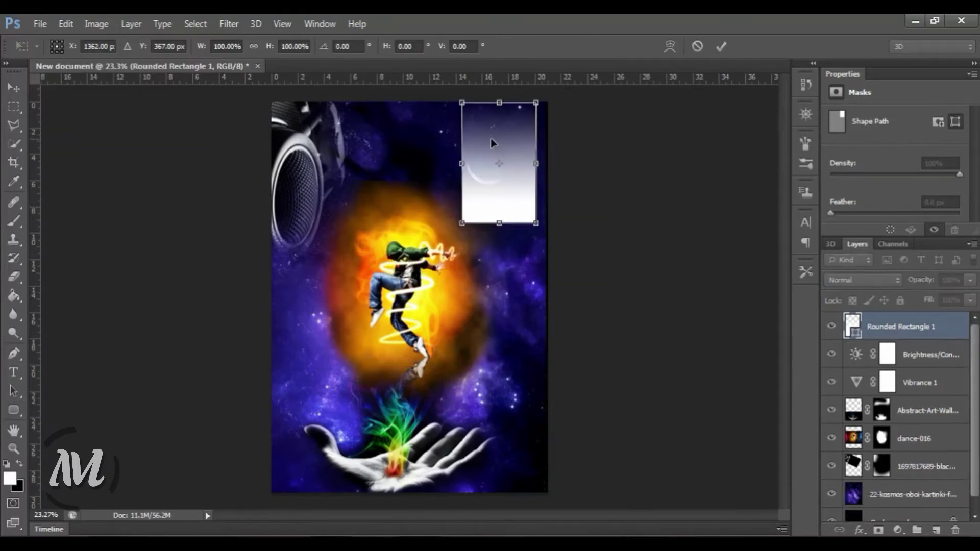
key(Return)
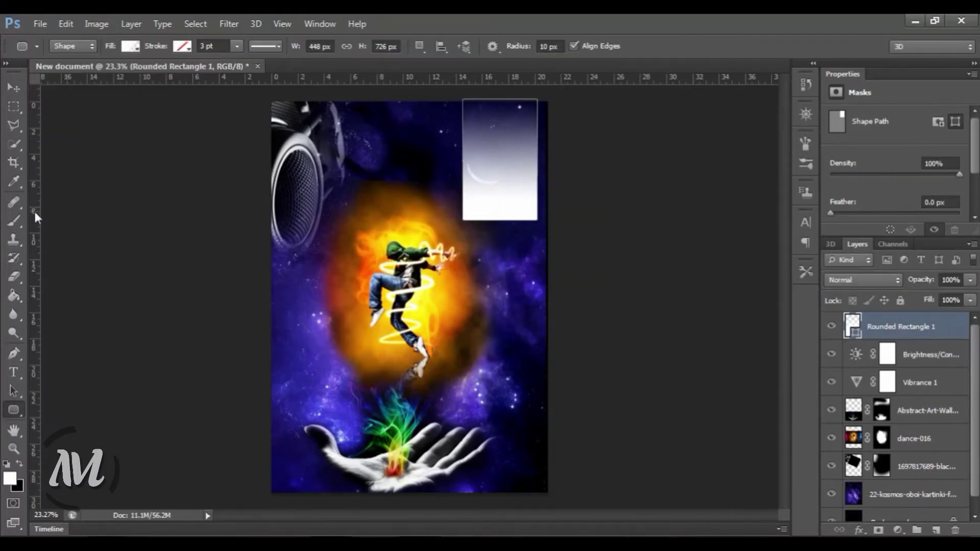
key(t)
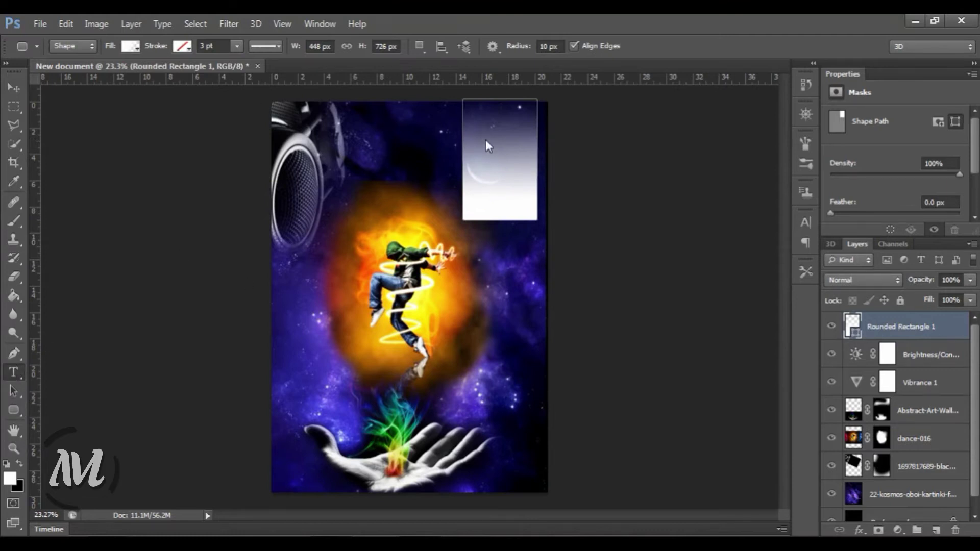
click(475, 132)
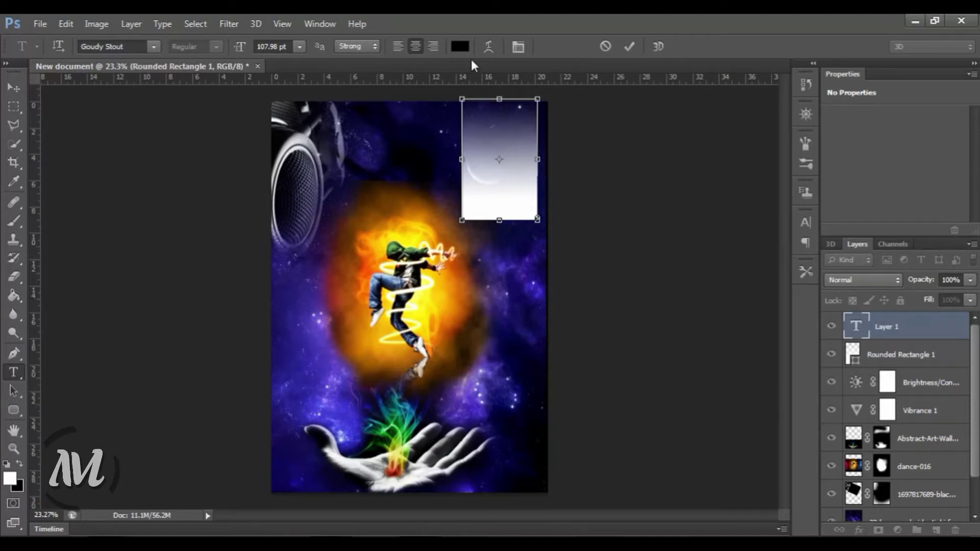
Type a cyan '1' on the white card and move it down into place.
click(460, 47)
drag(674, 170, 728, 217)
drag(798, 186, 798, 202)
click(757, 121)
key(Return)
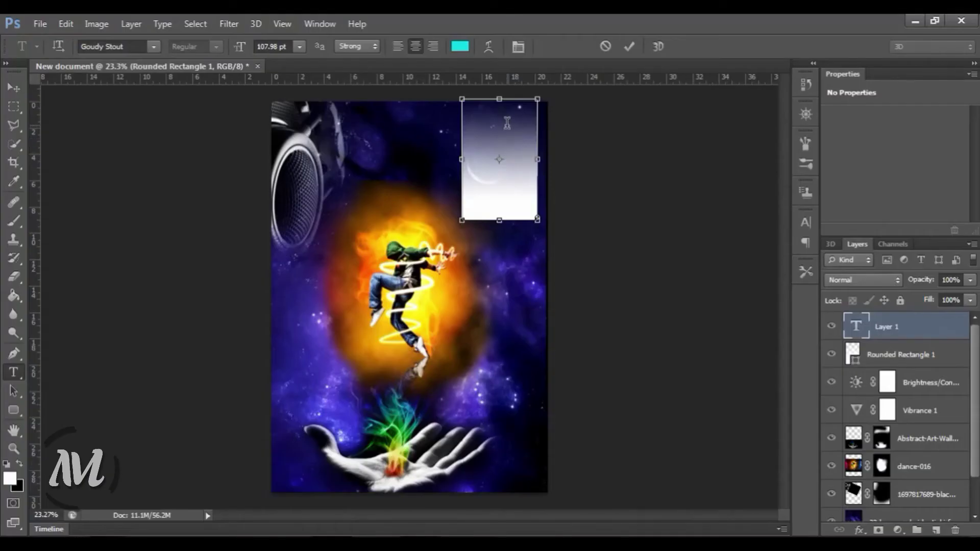
key(BackSpace)
text(1)
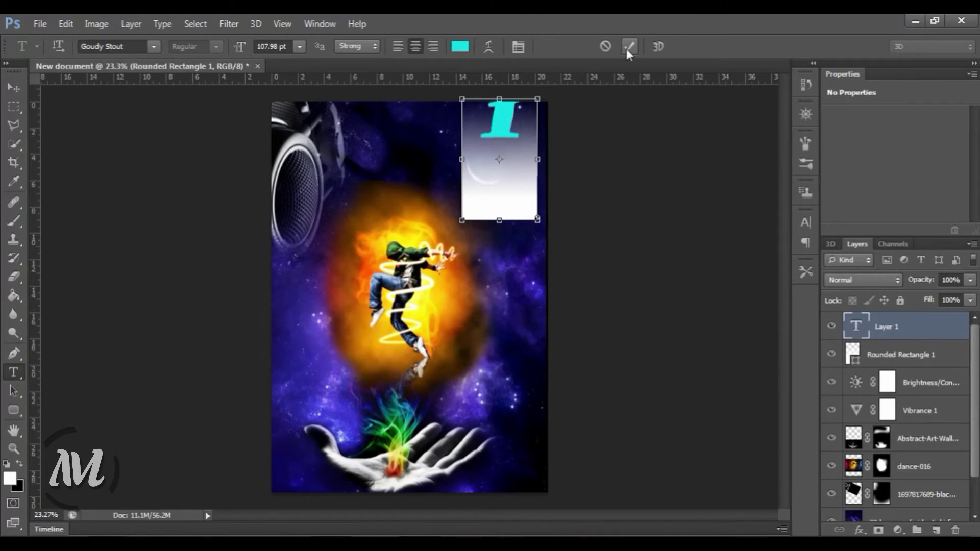
click(626, 48)
key(v)
mouse_move(499, 130)
mouse_down()
mouse_move(499, 189)
mouse_move(500, 173)
mouse_up()
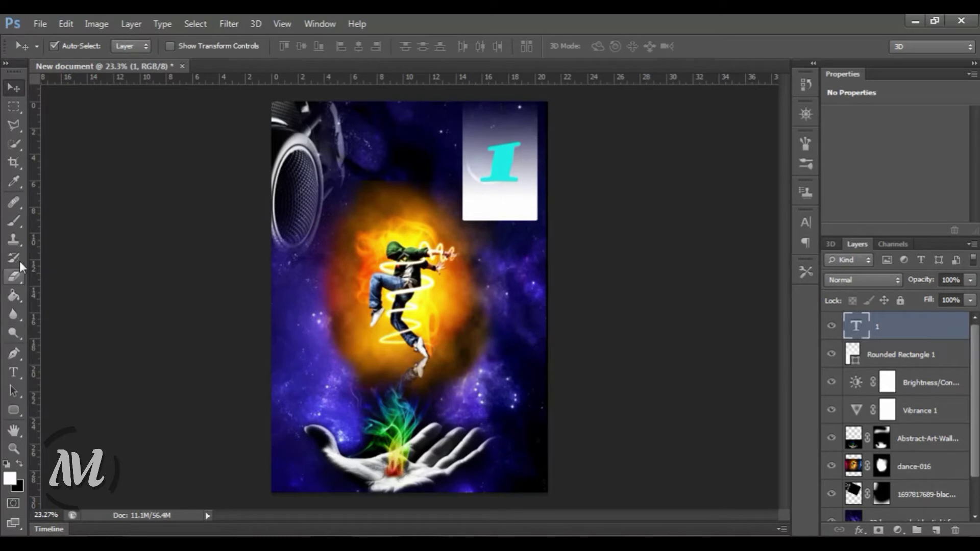
Add a small 'ST' in Imprint MT Shadow beside the 1 as a superscript.
key(t)
click(520, 153)
text(ST)
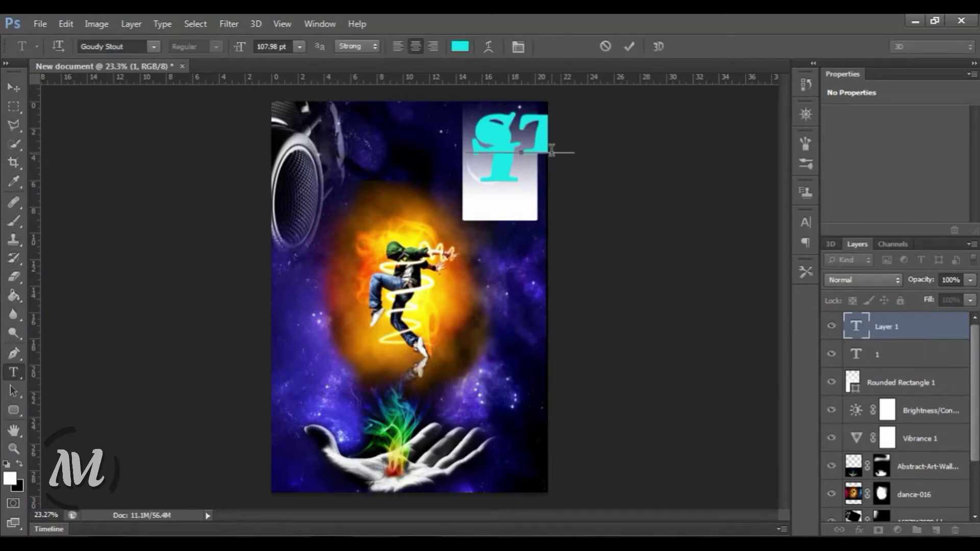
click(807, 223)
mouse_move(651, 256)
mouse_down()
mouse_move(642, 243)
mouse_move(647, 258)
mouse_move(638, 256)
mouse_up()
click(533, 168)
drag(529, 165, 542, 178)
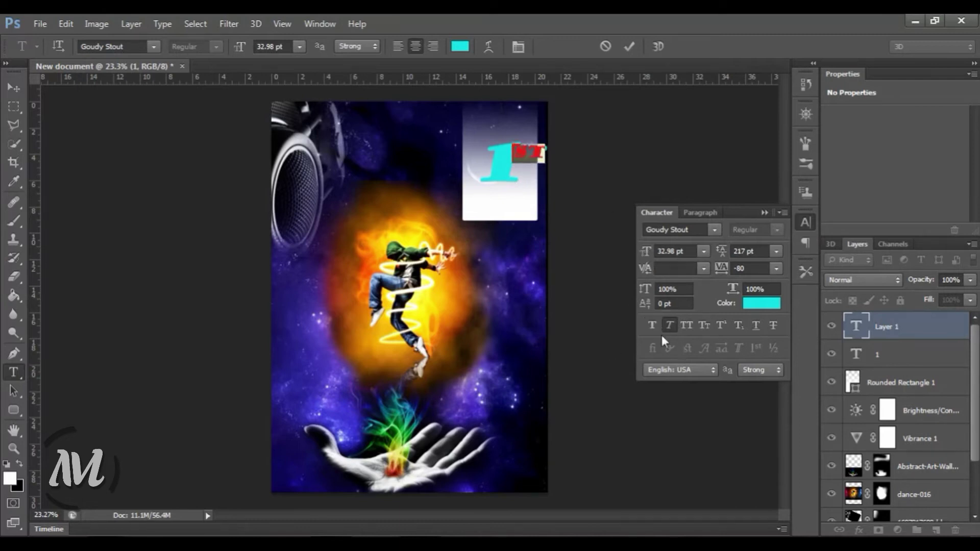
click(715, 230)
click(775, 215)
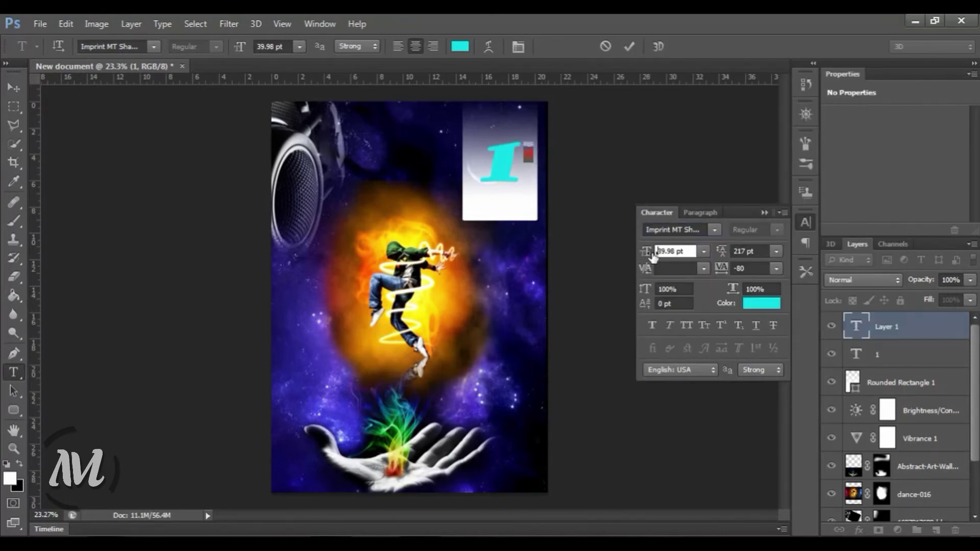
drag(656, 253, 664, 254)
click(645, 138)
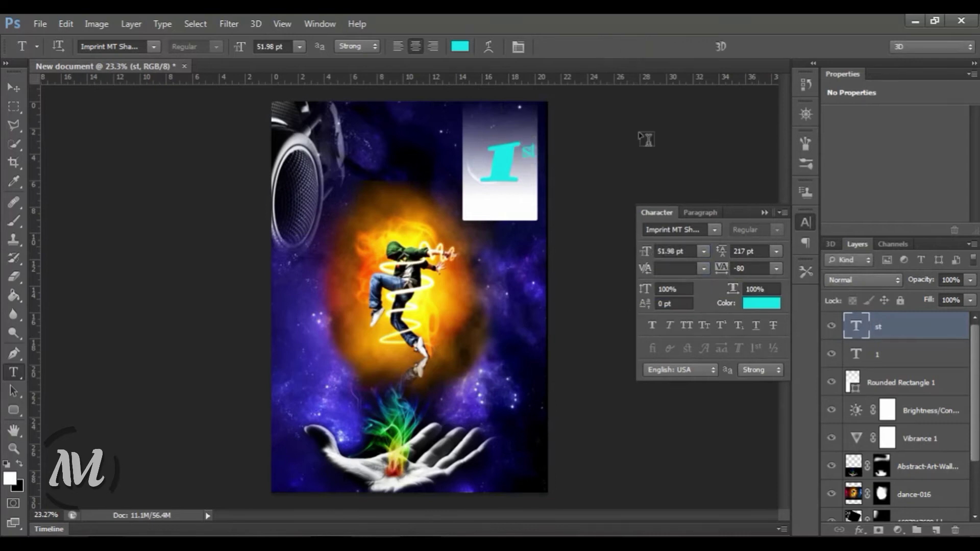
Nudge the 1 slightly left and down and set its font to Impact.
click(16, 88)
click(500, 173)
key(shift+Left)
key(shift+Left)
key(shift+Left)
key(shift+Down)
key(shift+Down)
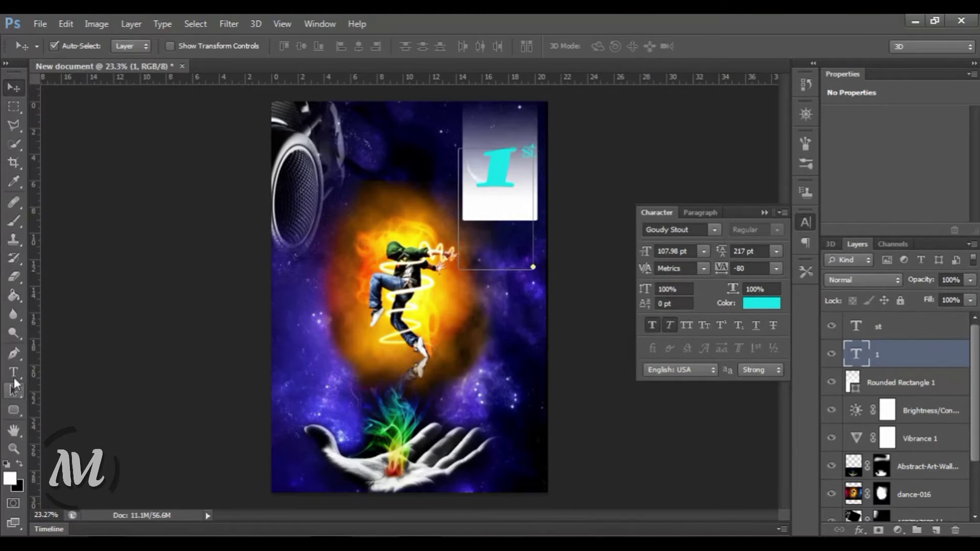
click(14, 377)
click(715, 230)
click(702, 318)
click(714, 229)
click(785, 100)
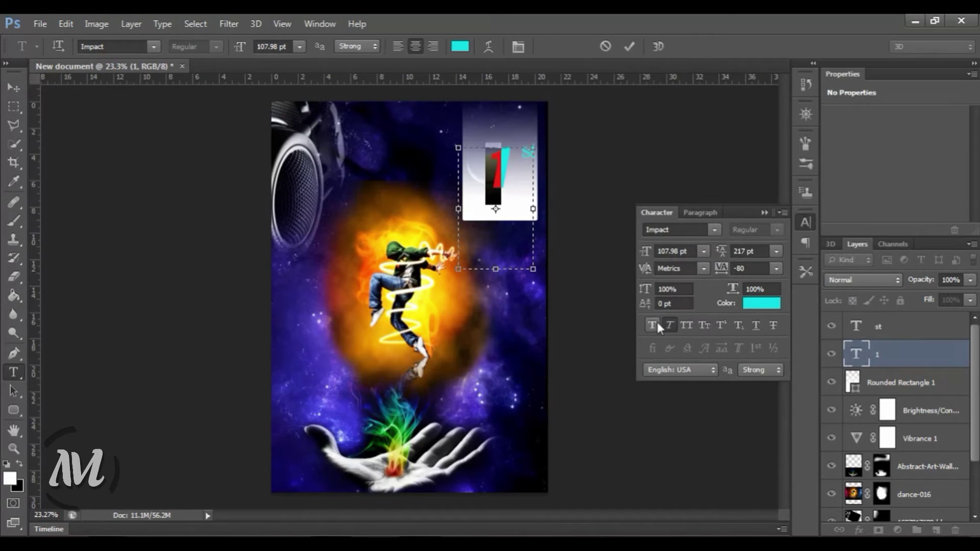
click(764, 213)
key(ctrl+Return)
click(531, 153)
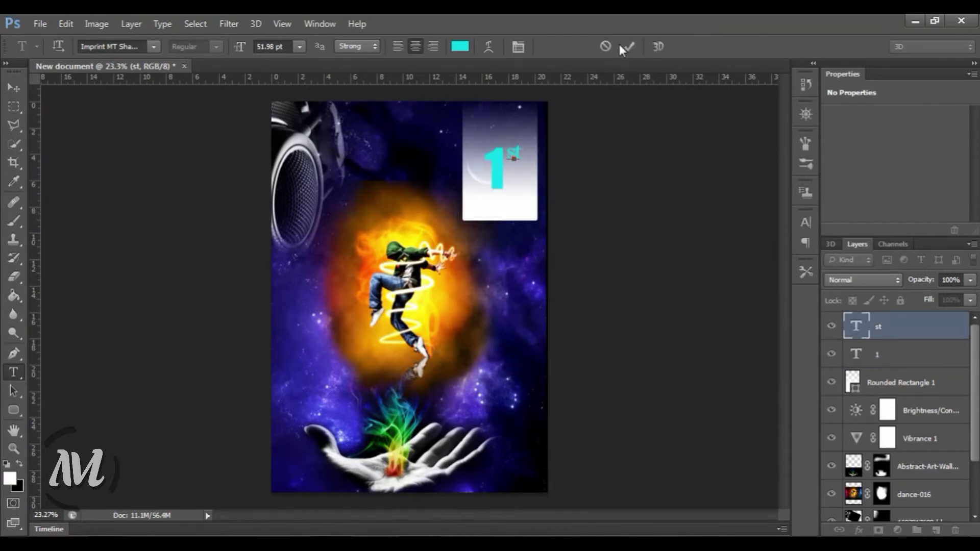
click(625, 48)
Type 'JULY' in bright cyan and move it to the top of the card.
click(485, 124)
text(JULY)
click(460, 46)
drag(663, 219, 792, 96)
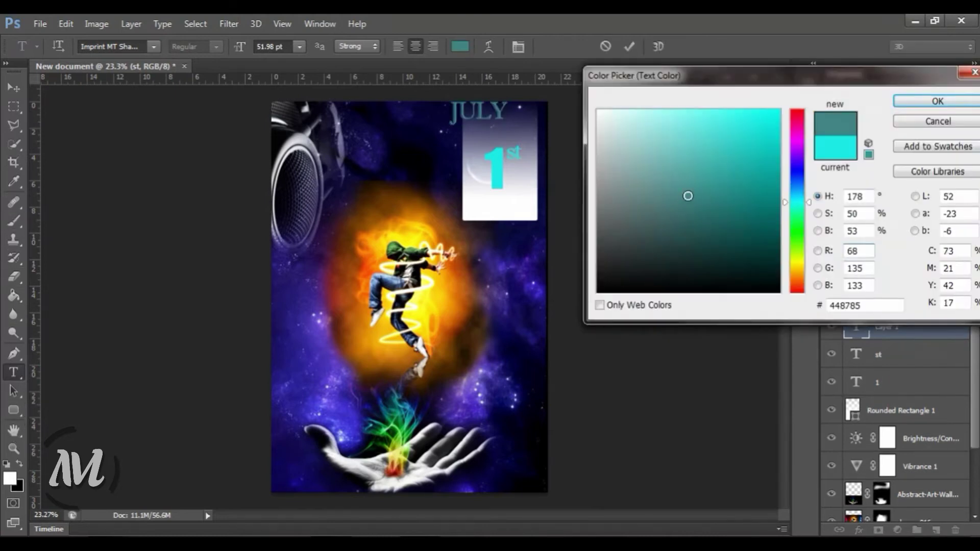
click(931, 104)
drag(587, 204, 607, 214)
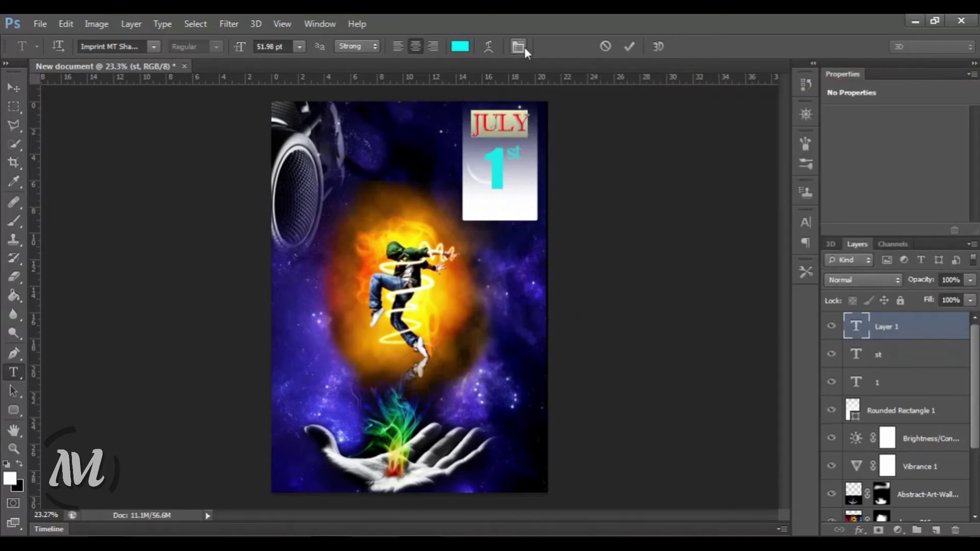
Set the JULY text's font to Algerian.
click(524, 47)
click(719, 225)
click(750, 221)
click(719, 225)
scroll(781, 219, up, 1)
click(704, 47)
Increase JULY's leading, vertical scale and tracking, and set anti-aliasing to Sharp.
drag(721, 251, 727, 251)
drag(644, 289, 651, 290)
drag(721, 268, 732, 273)
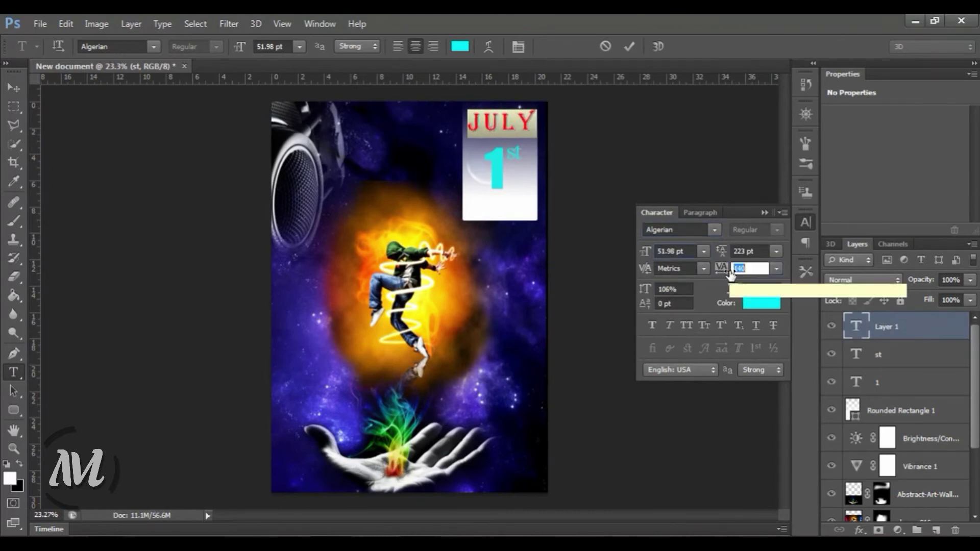
click(776, 369)
click(748, 396)
click(776, 369)
click(748, 396)
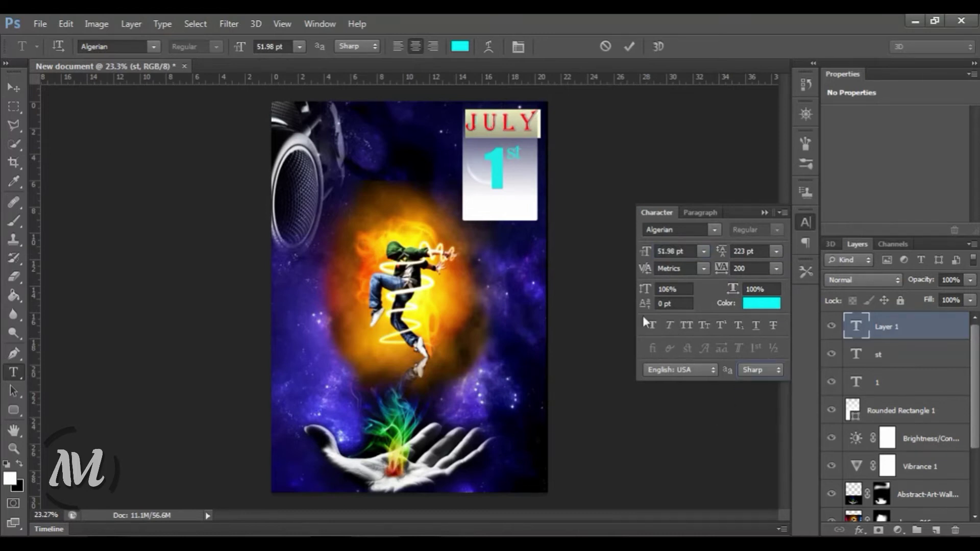
key(ctrl+Return)
key(v)
drag(498, 127, 498, 129)
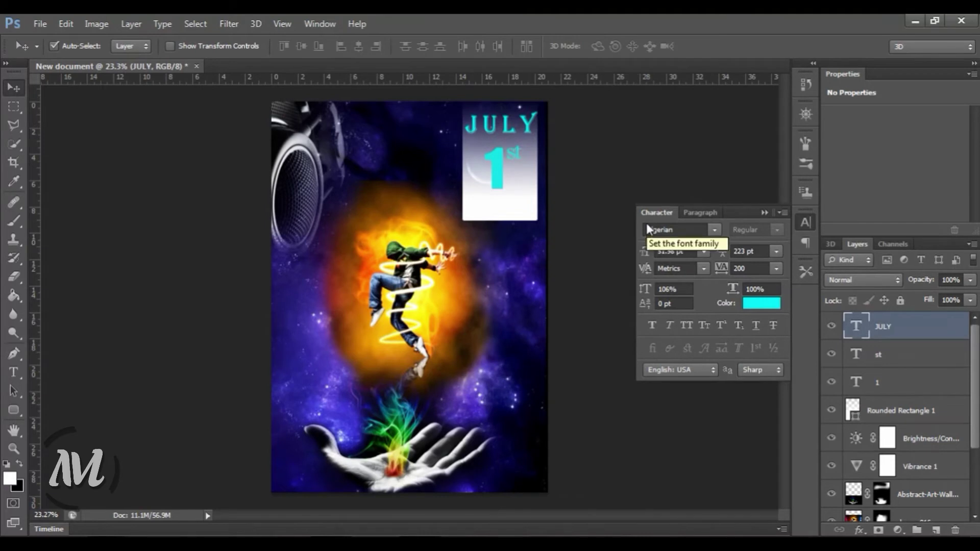
Type '2018' below the 1st and colour it teal.
click(711, 227)
click(13, 372)
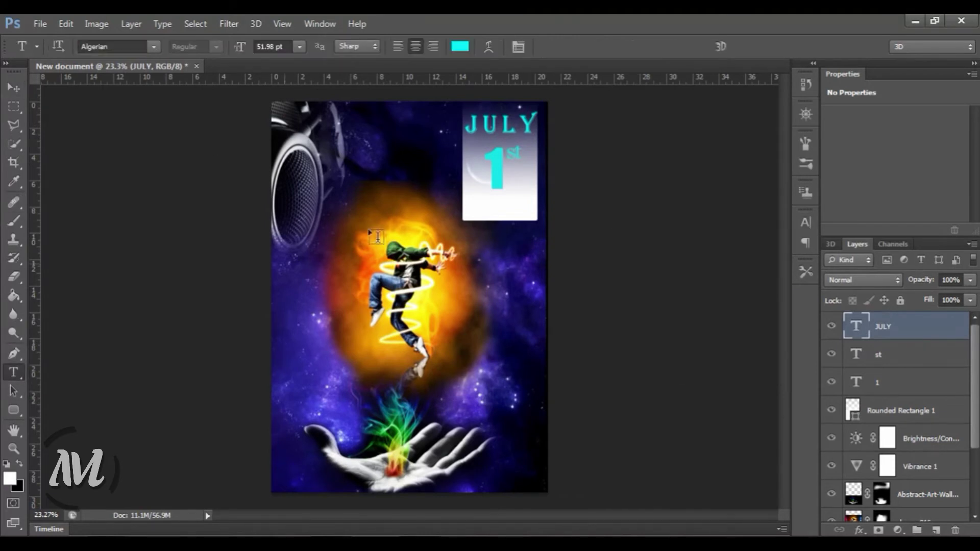
click(480, 194)
text(2018)
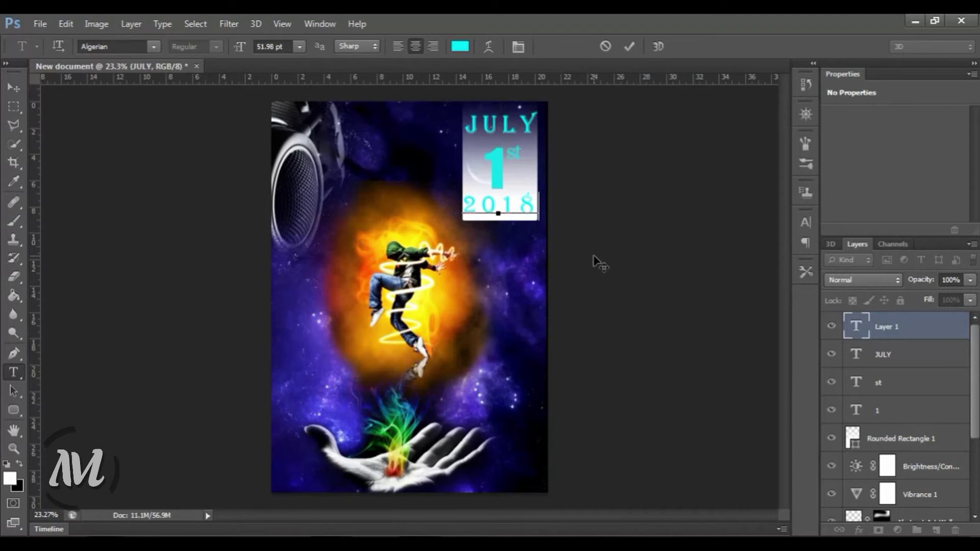
key(ctrl+a)
click(459, 46)
drag(739, 160, 723, 196)
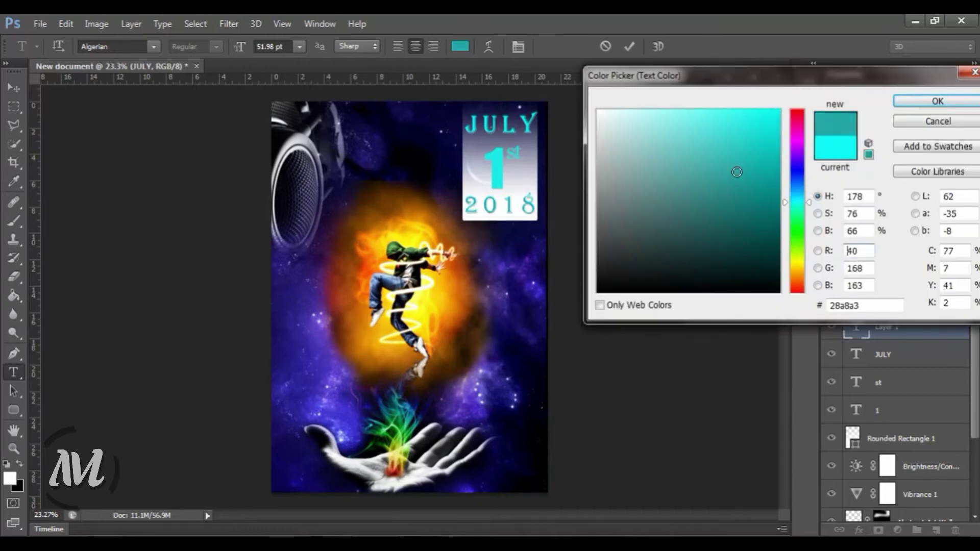
click(912, 105)
Recolour the '1' on the card to teal.
double_click(855, 409)
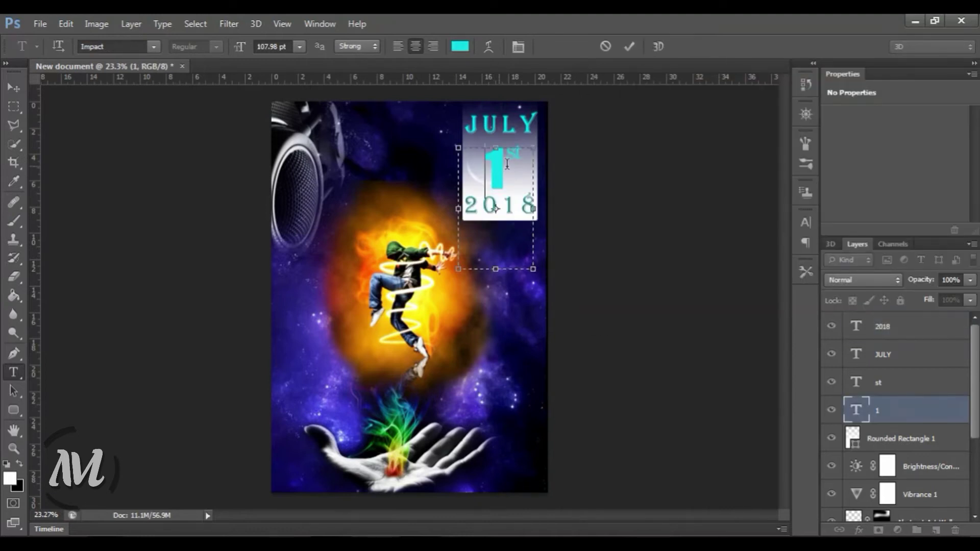
click(460, 46)
click(495, 208)
drag(718, 176, 741, 149)
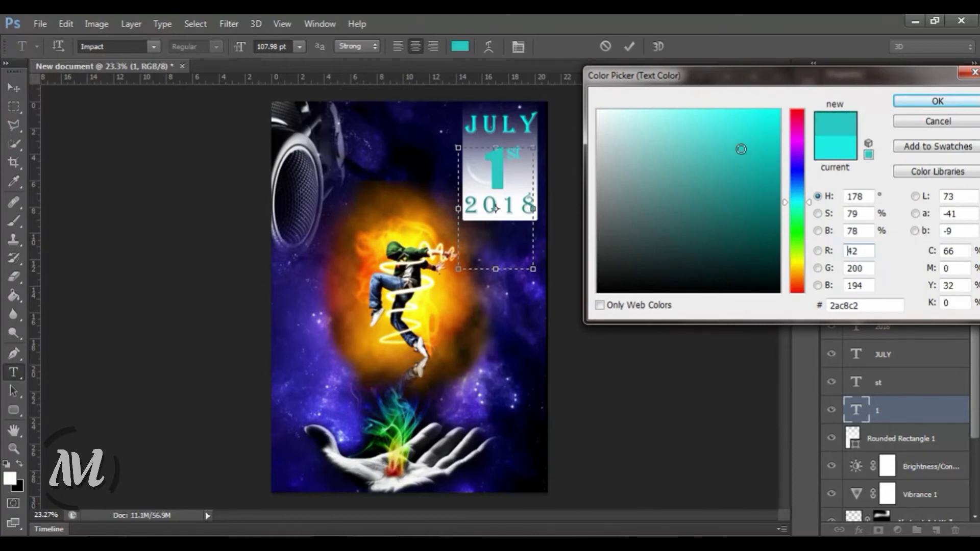
key(Return)
click(623, 171)
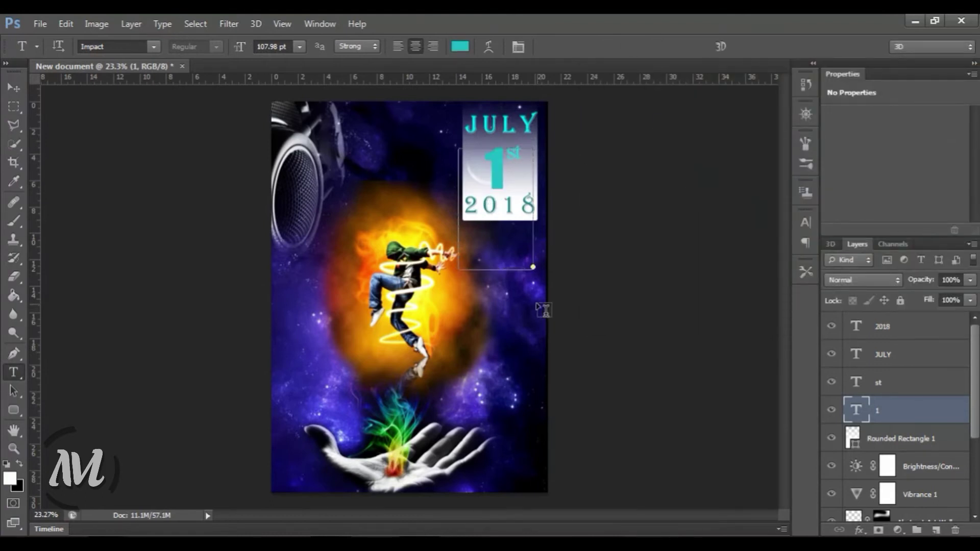
key(v)
click(626, 342)
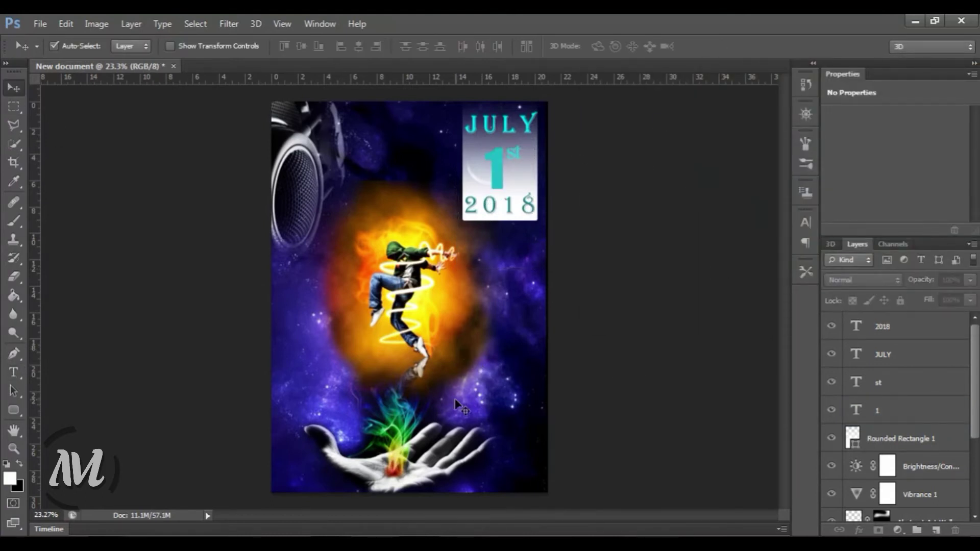
Type 'DANCE' left of the dancer and start changing its colour to blue.
key(t)
click(330, 288)
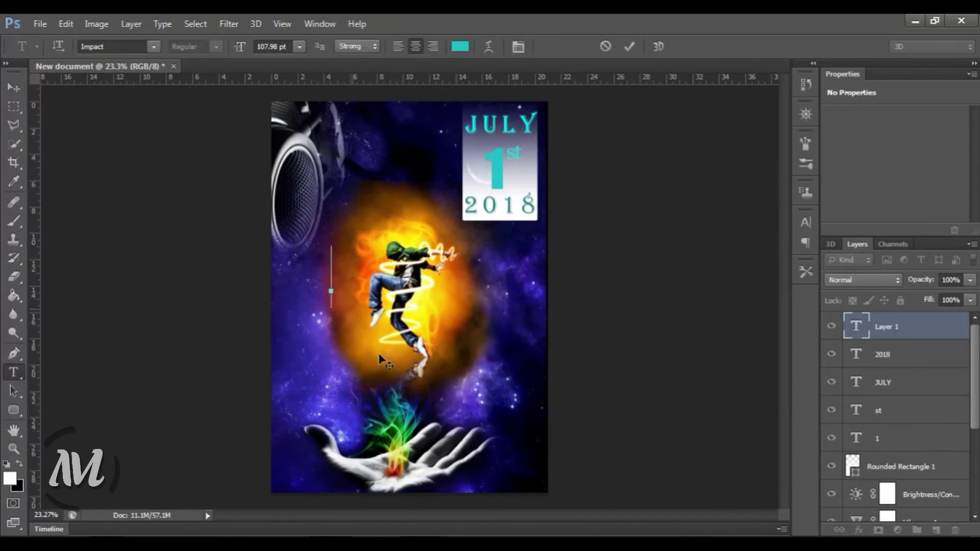
text(DANCE)
key(ctrl+a)
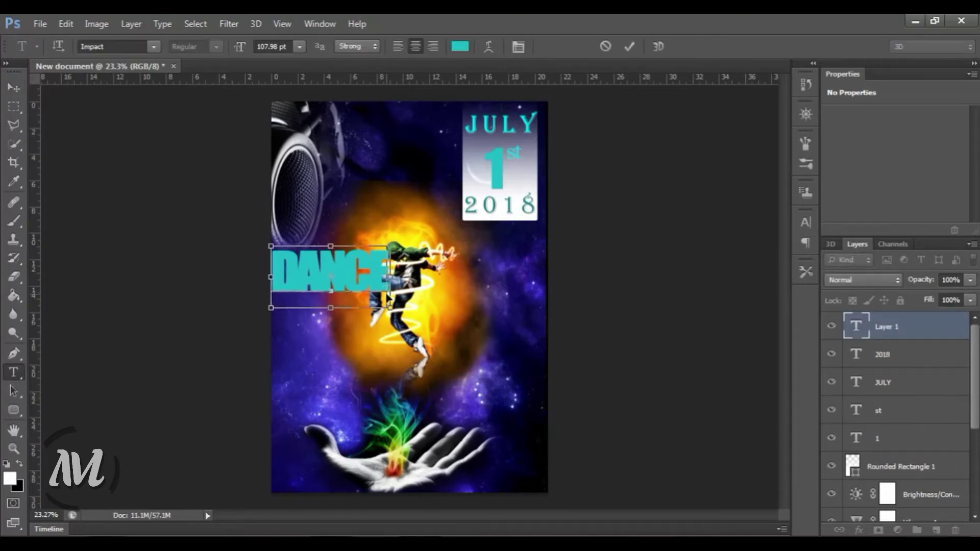
click(460, 46)
click(800, 175)
drag(800, 175, 804, 268)
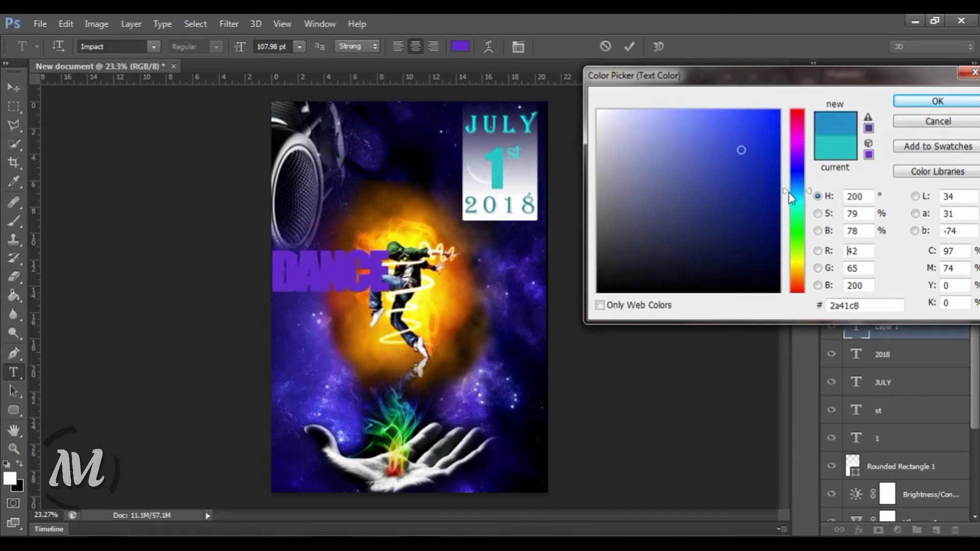
Confirm yellow, set DANCE tracking to 120, move it up and enlarge it to 112.98 pt.
click(937, 101)
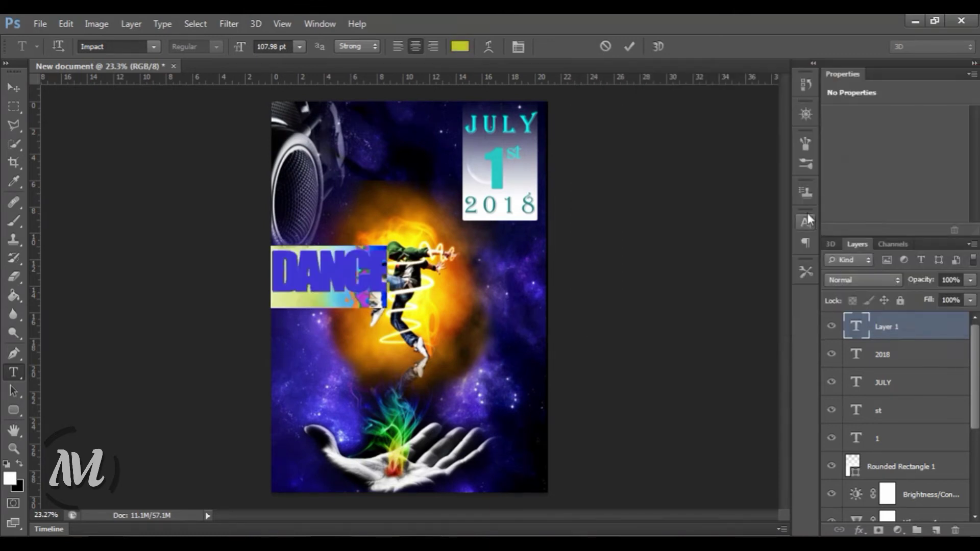
click(806, 223)
click(750, 268)
text(120)
key(Return)
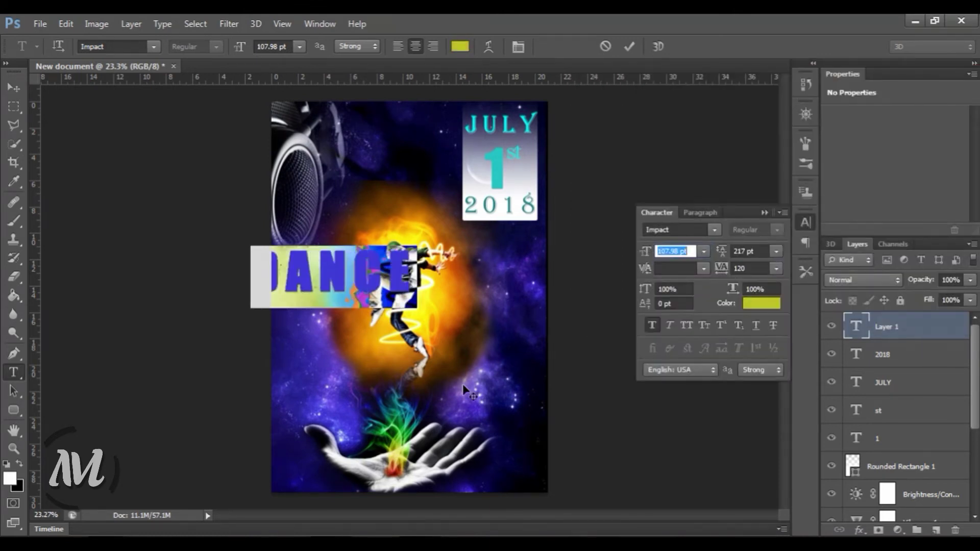
drag(498, 406, 489, 364)
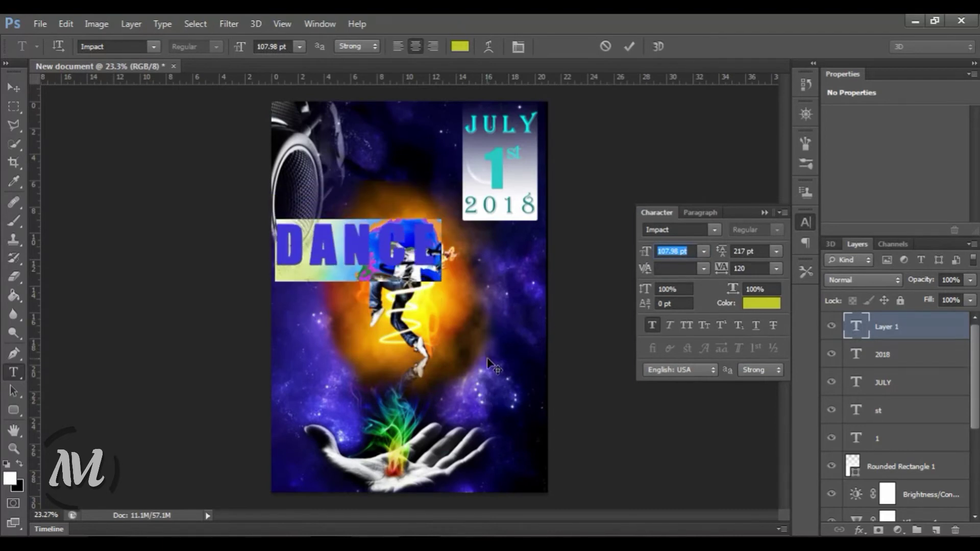
drag(645, 258, 651, 258)
Try Lucida Handwriting italic, then retype the title as 'Dance'.
click(714, 229)
click(714, 230)
click(743, 185)
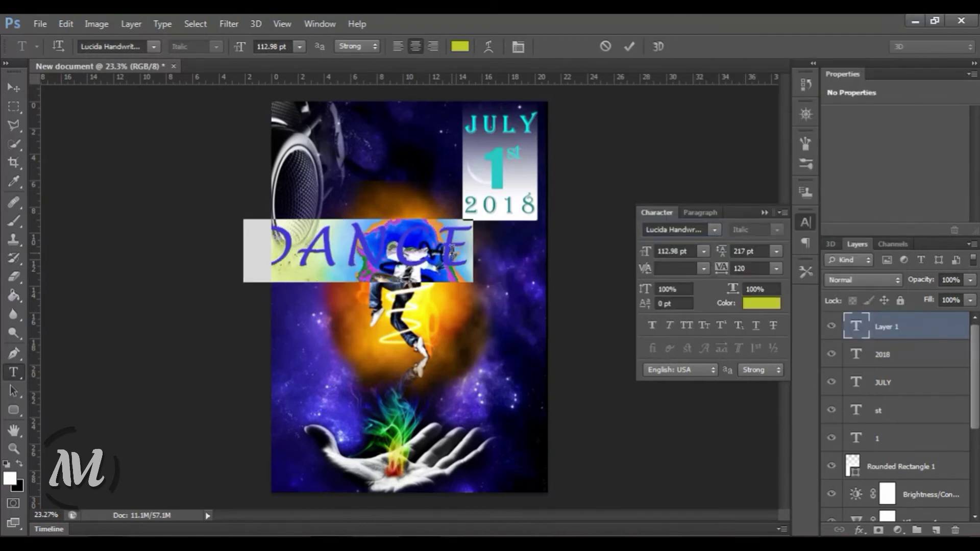
key(BackSpace)
text(Dance)
Set Dance in Matura MT Script Capitals, nudge it up, and begin tinting it cyan.
click(714, 229)
click(756, 151)
click(714, 229)
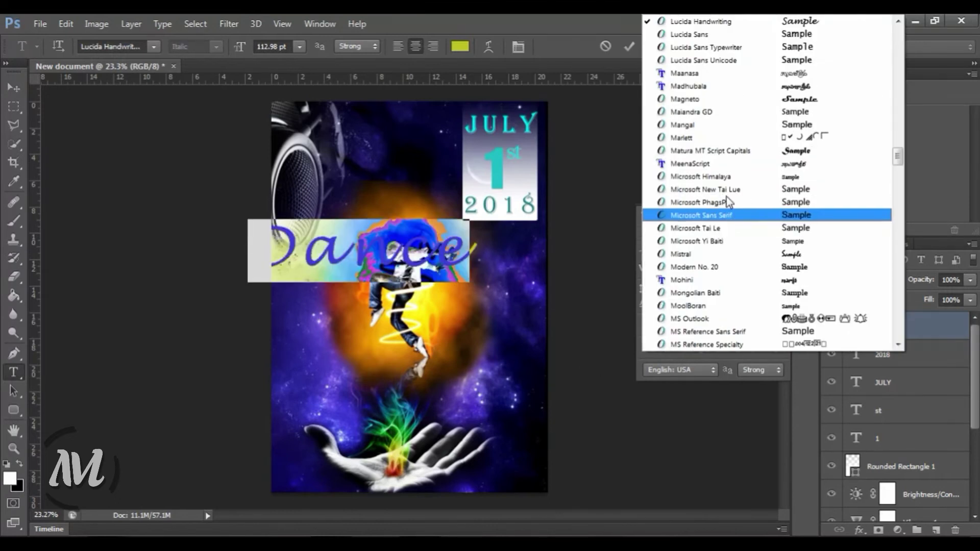
click(735, 151)
drag(506, 375, 503, 355)
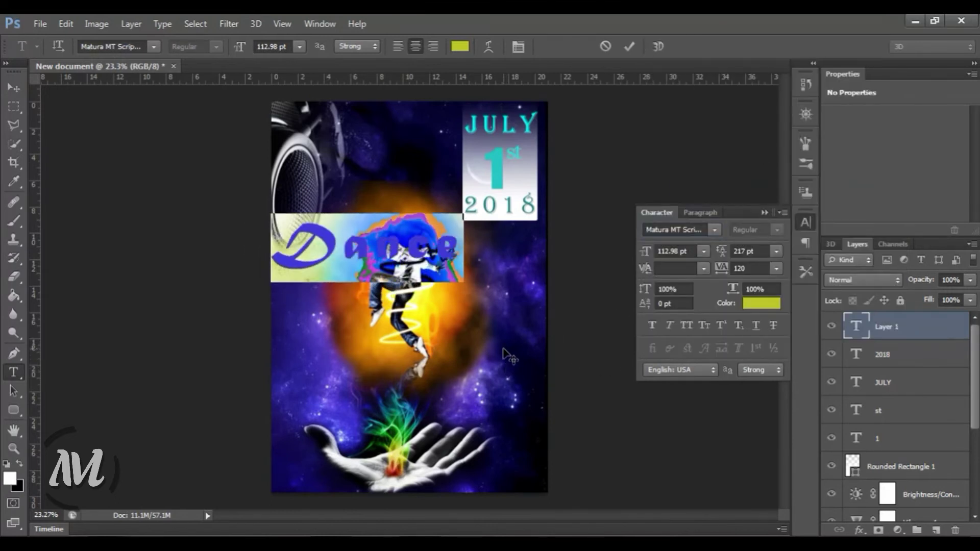
click(752, 304)
drag(797, 261, 805, 185)
Change the Dance text colour to lime green.
drag(759, 230, 597, 292)
mouse_move(803, 184)
mouse_down()
mouse_move(803, 209)
mouse_move(805, 179)
mouse_move(768, 121)
mouse_up()
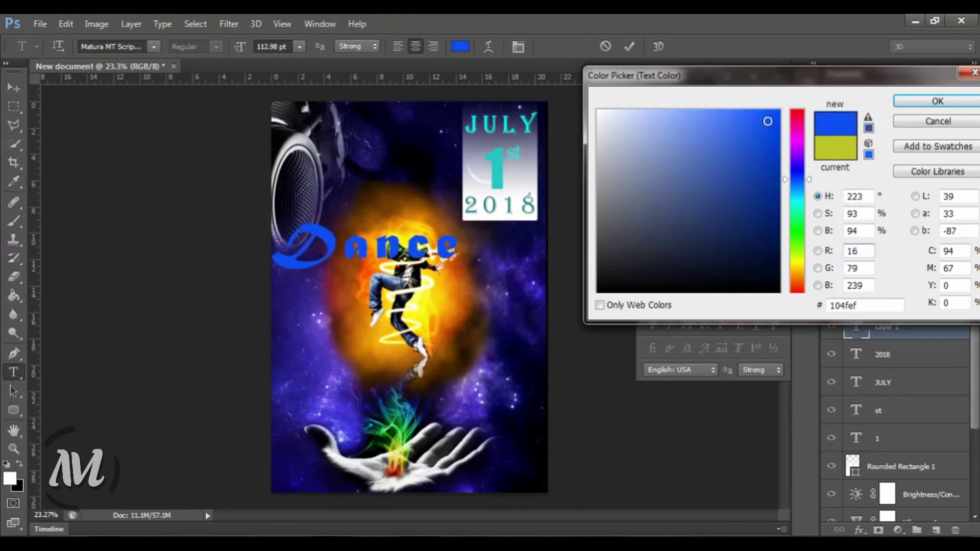
drag(799, 294, 799, 254)
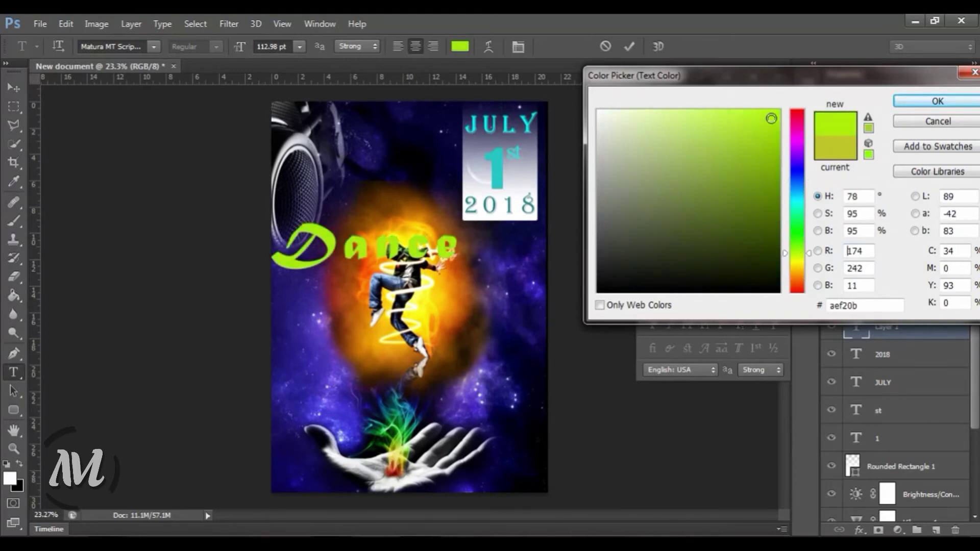
key(Return)
Add a second title line reading 'Competion'.
click(465, 240)
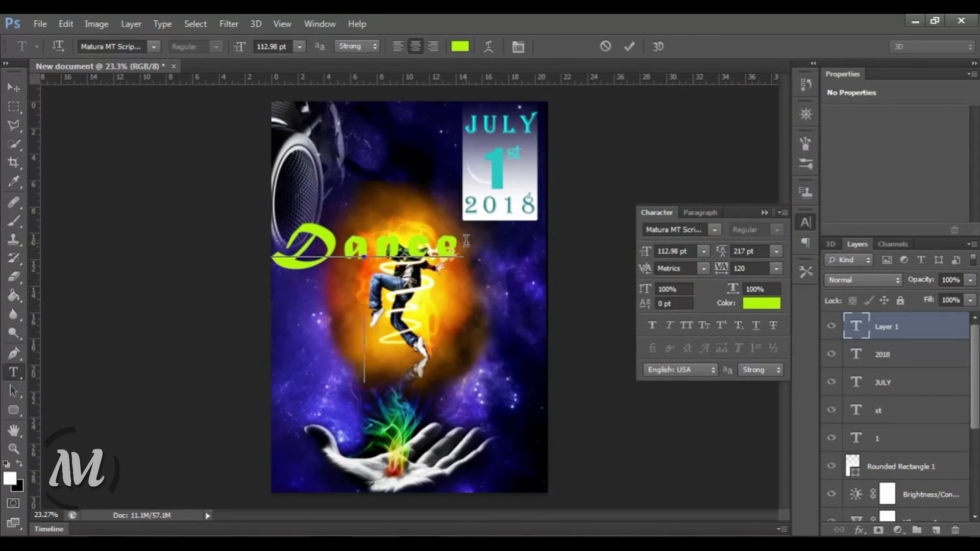
text(Competio)
key(BackSpace)
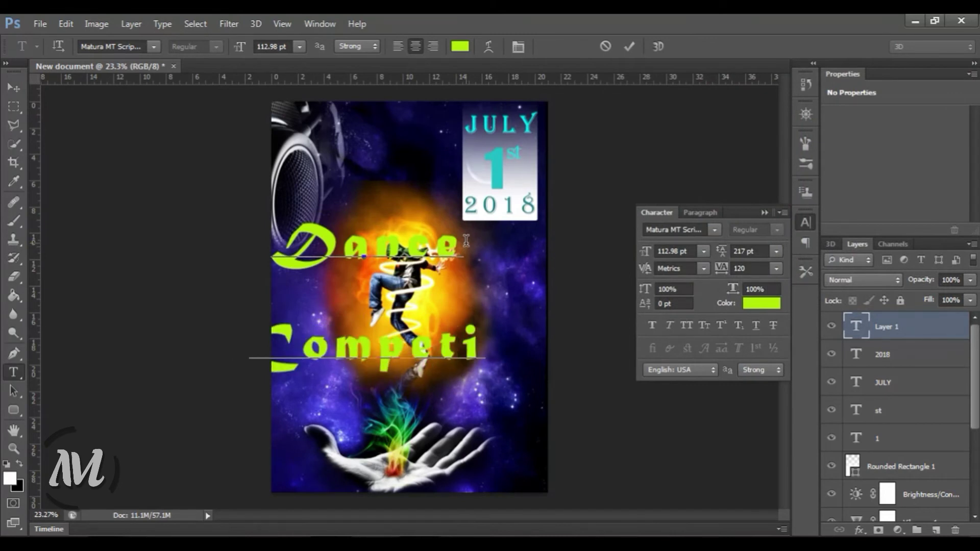
text(on)
Tighten the letter spacing of Competion and shrink its size.
key(shift+Home)
key(alt+Left)
key(alt+Left)
key(Right)
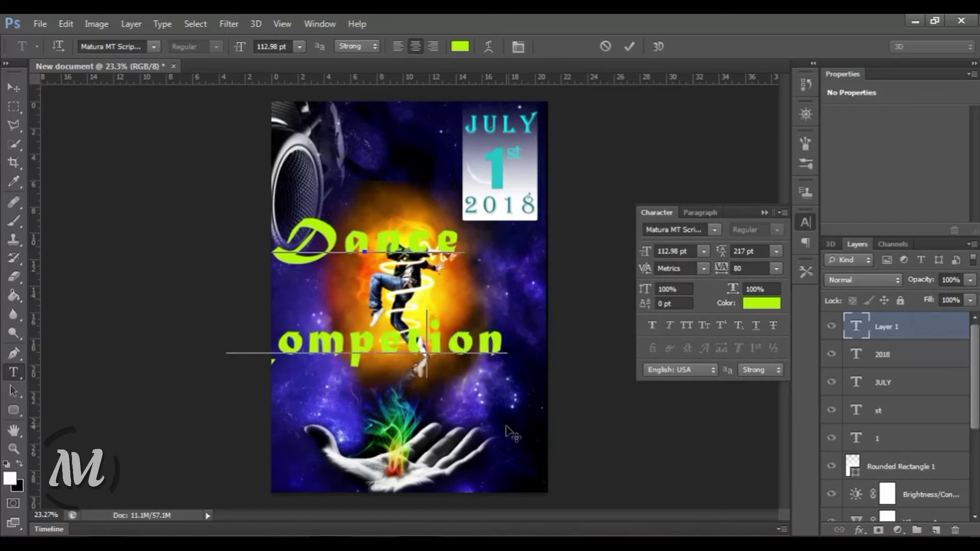
key(Right)
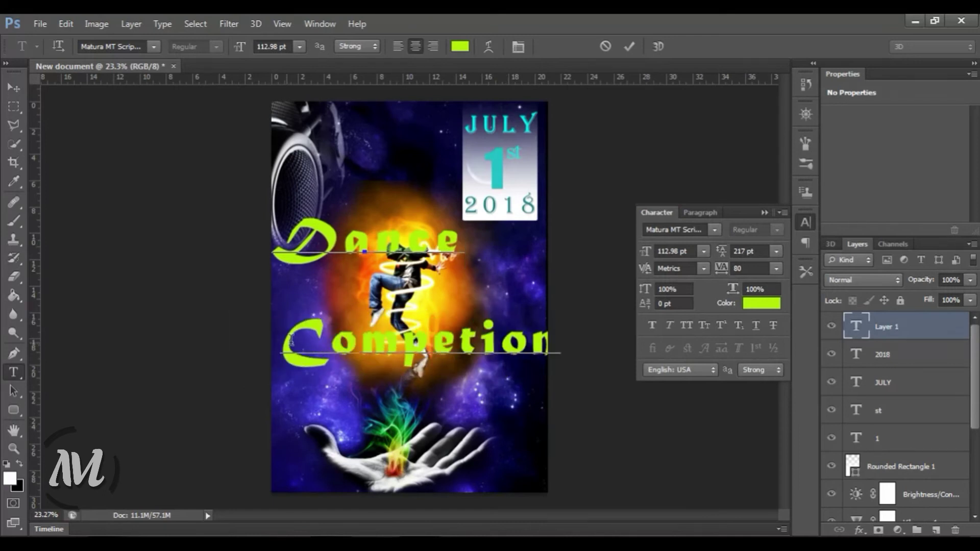
key(shift+End)
drag(721, 268, 712, 268)
drag(646, 251, 642, 251)
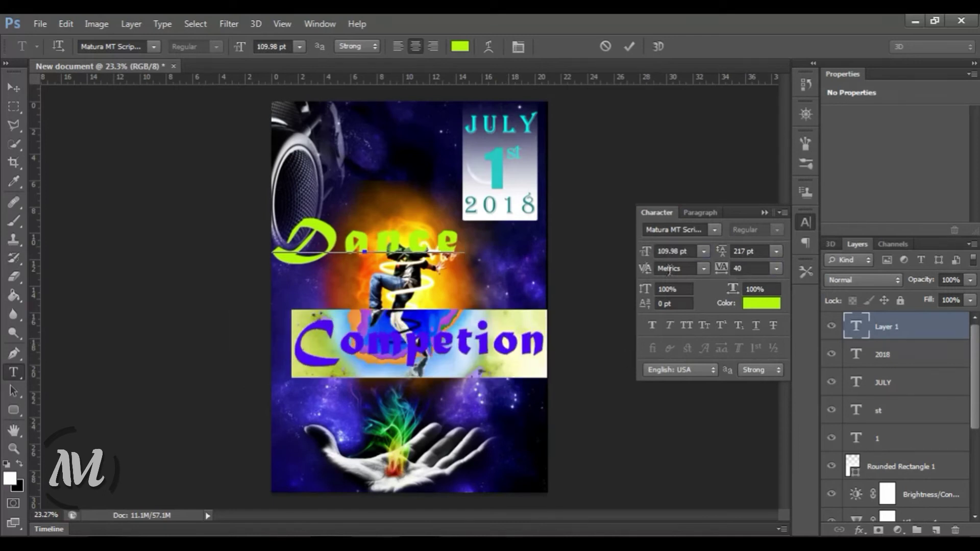
Reduce the title's line spacing so Competion sits tightly beneath Dance.
key(ctrl+a)
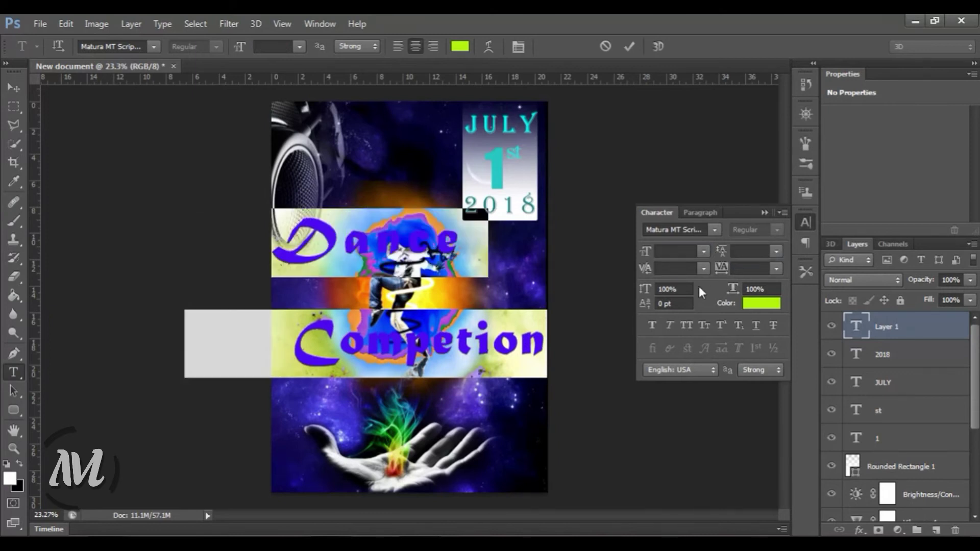
drag(651, 287, 644, 287)
click(776, 251)
click(776, 289)
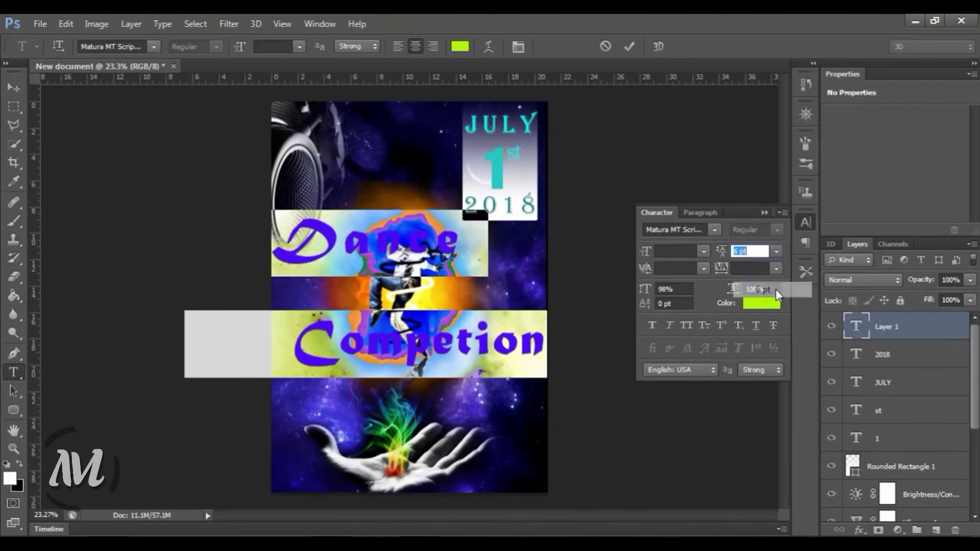
click(776, 251)
click(770, 466)
drag(720, 251, 727, 254)
Make the title's edges sharp, apply faux italic, and commit the text.
click(760, 369)
click(766, 390)
click(669, 325)
click(654, 90)
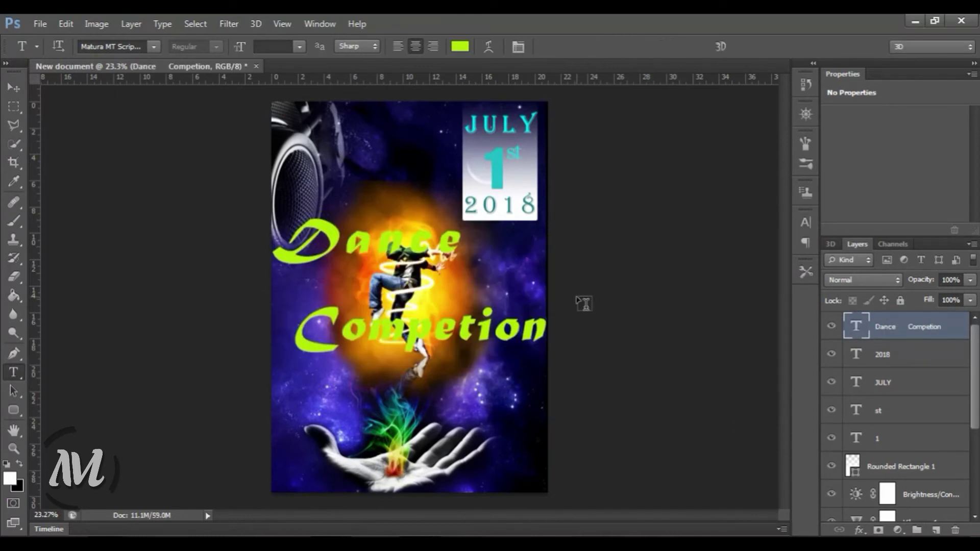
Convert the title to extruded 3D text, push it back and widen it slightly.
click(720, 46)
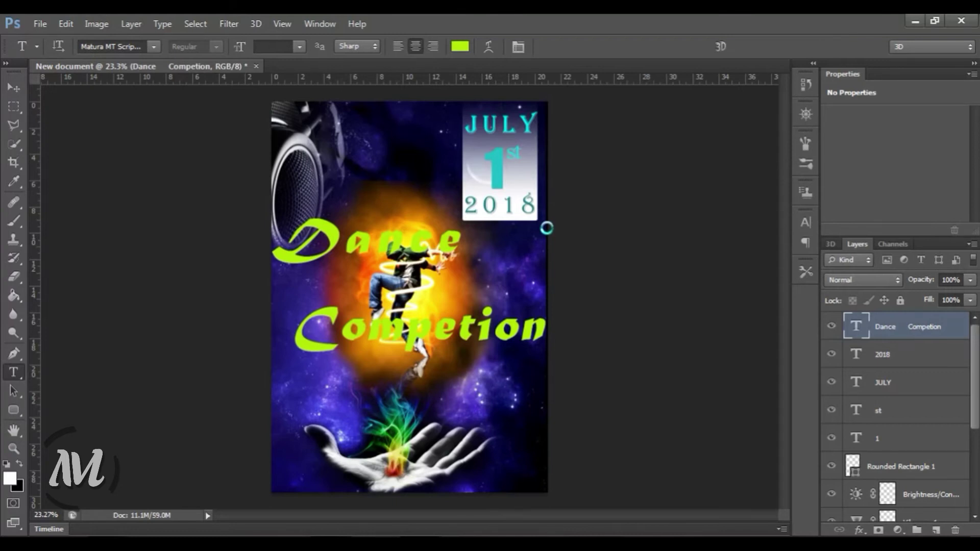
click(434, 95)
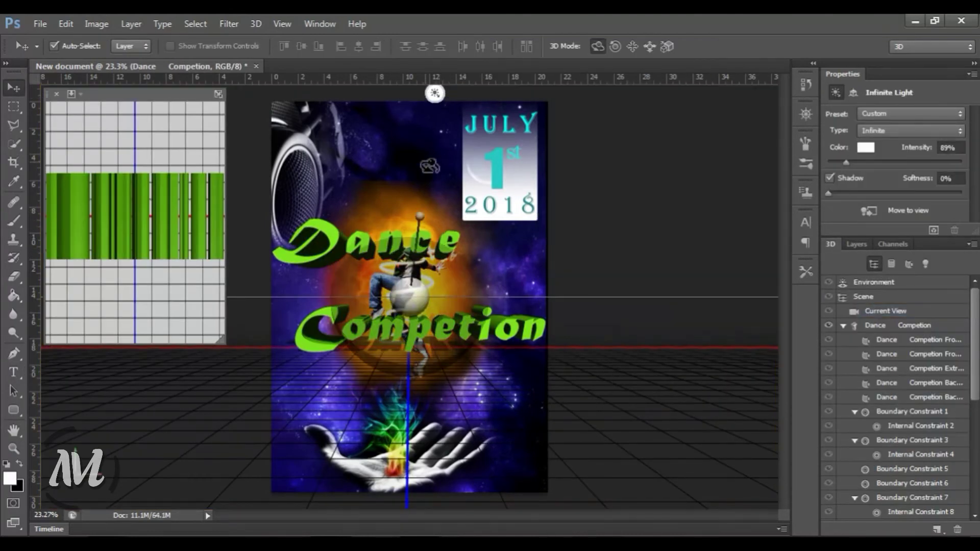
click(416, 99)
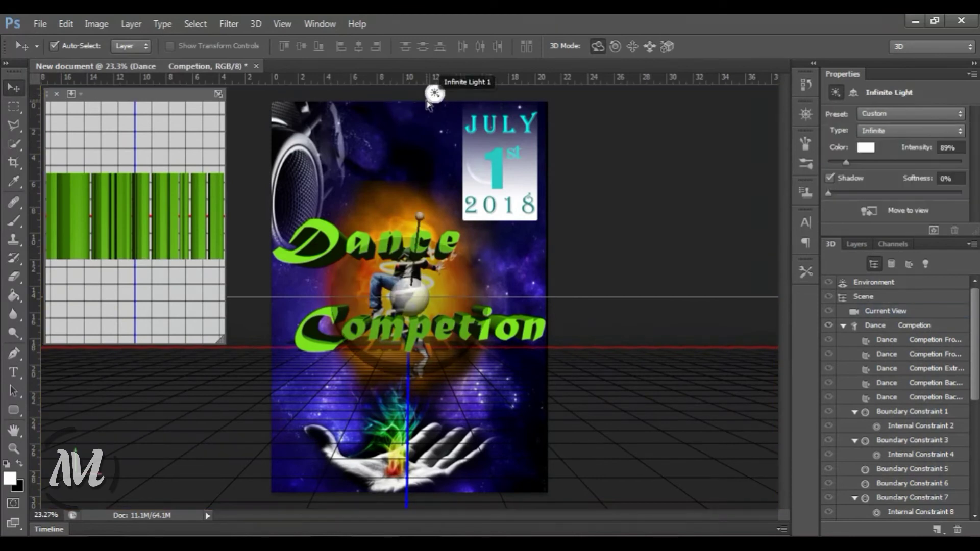
mouse_move(423, 261)
mouse_down()
mouse_move(422, 344)
mouse_move(414, 291)
mouse_up()
drag(439, 288, 447, 293)
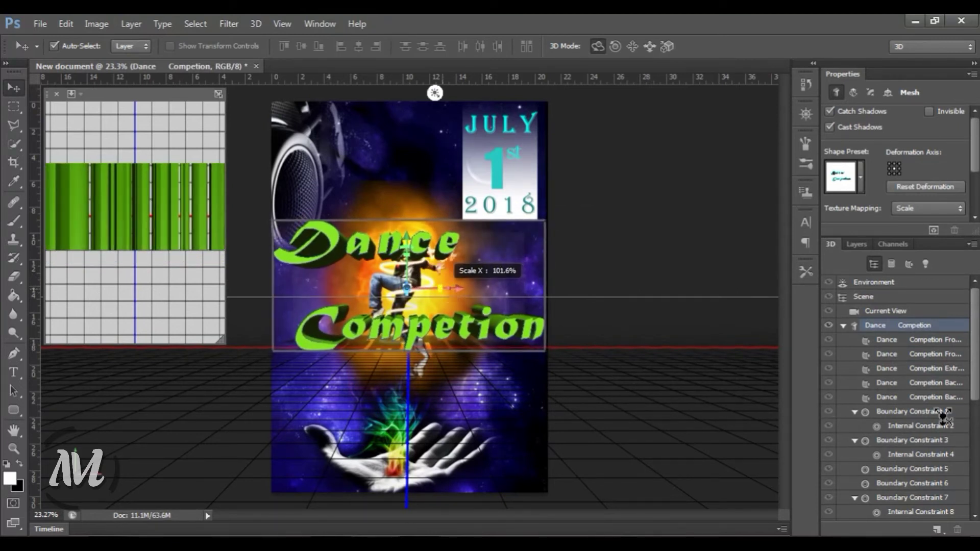
Start recolouring the front material's diffuse colour toward yellow.
click(937, 340)
click(884, 111)
mouse_move(797, 249)
mouse_down()
mouse_move(801, 276)
mouse_move(805, 266)
mouse_up()
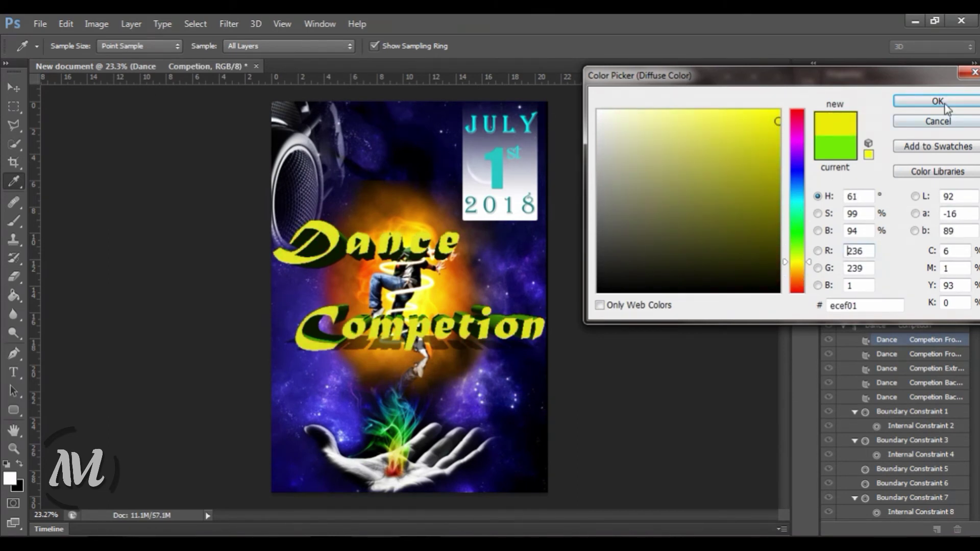
Confirm yellow front faces and give the back material a golden e5a816 diffuse colour.
click(944, 105)
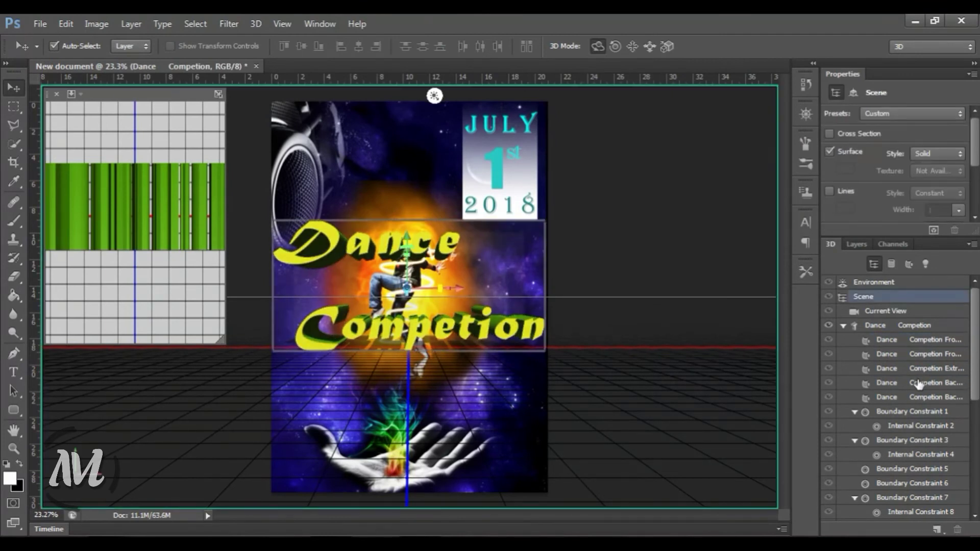
click(933, 388)
click(893, 145)
mouse_move(805, 246)
mouse_down()
mouse_move(804, 281)
mouse_move(804, 271)
mouse_up()
drag(750, 178, 762, 124)
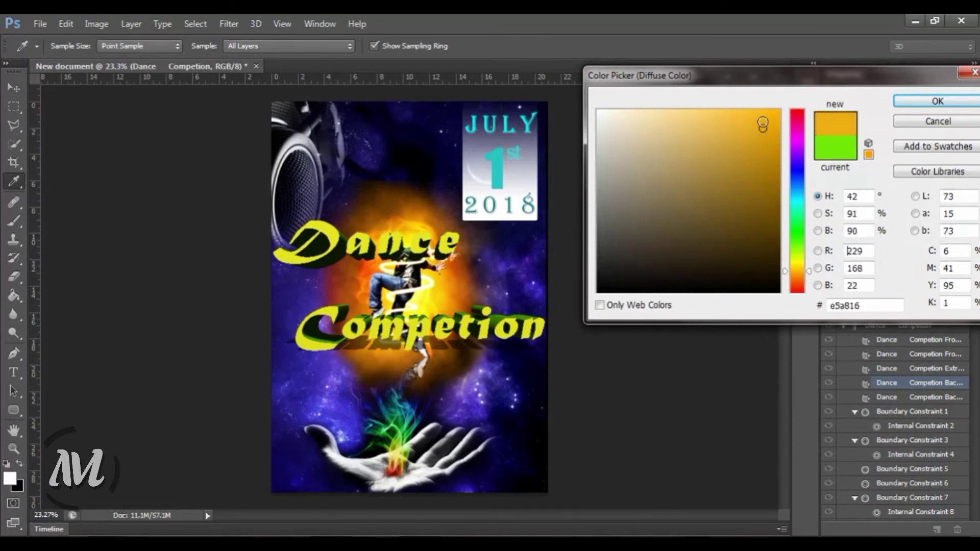
click(934, 100)
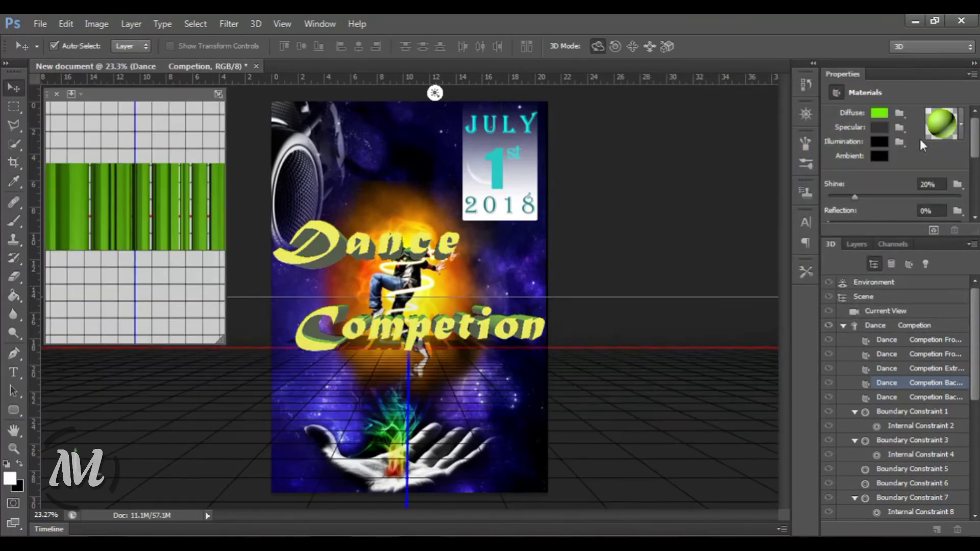
Select the scene camera and open the Dance Competion layer's context menu.
click(707, 188)
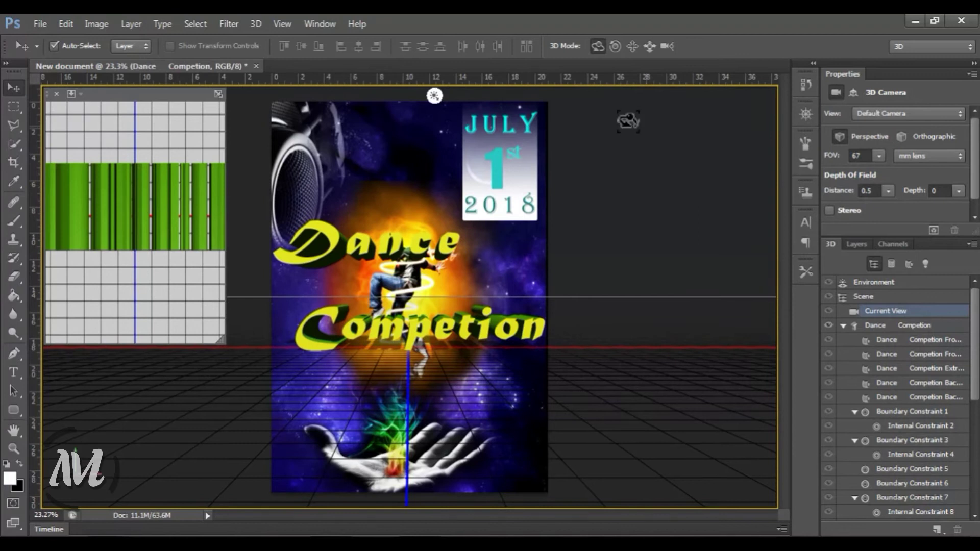
click(853, 244)
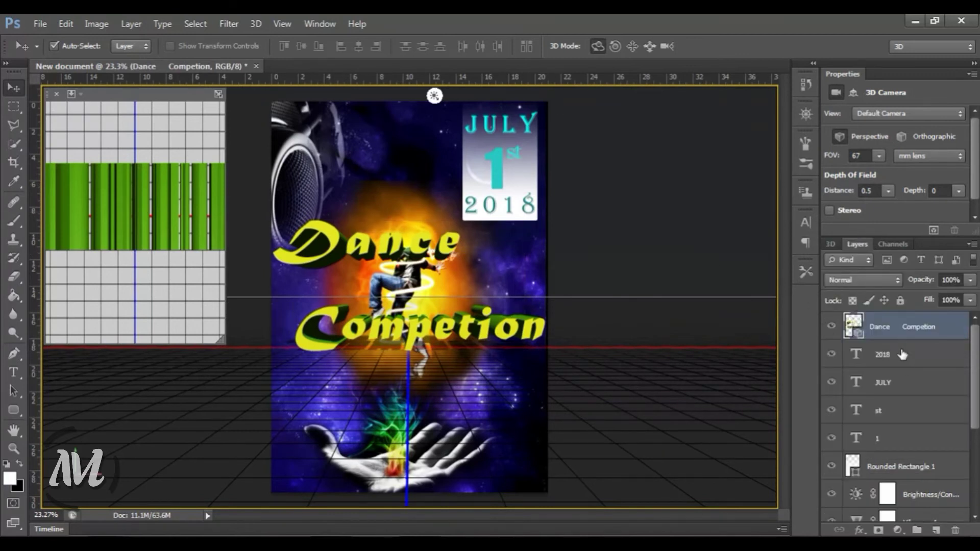
right_click(889, 329)
Rasterize the 3D title, nudge it lower, and add a layer mask.
click(887, 293)
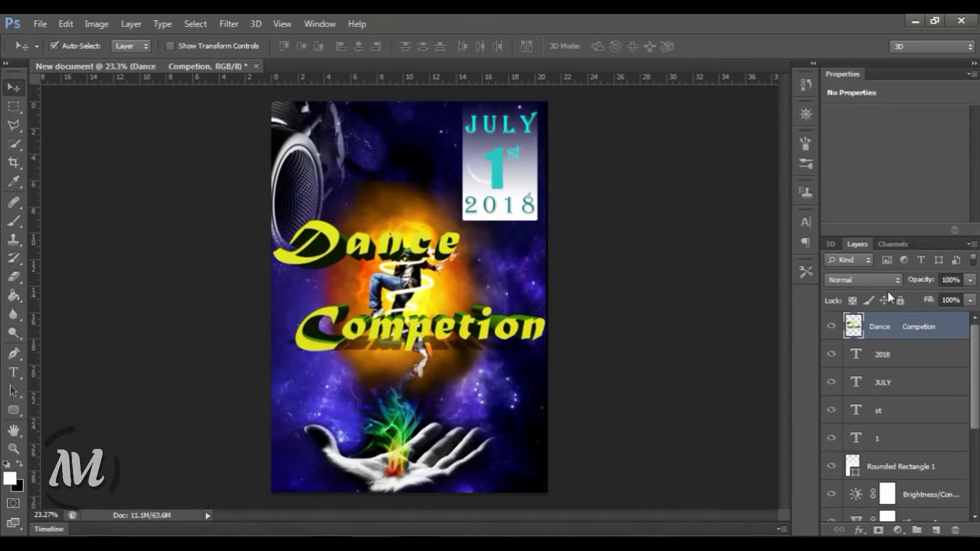
mouse_move(499, 333)
mouse_down()
mouse_move(499, 345)
mouse_move(501, 333)
mouse_up()
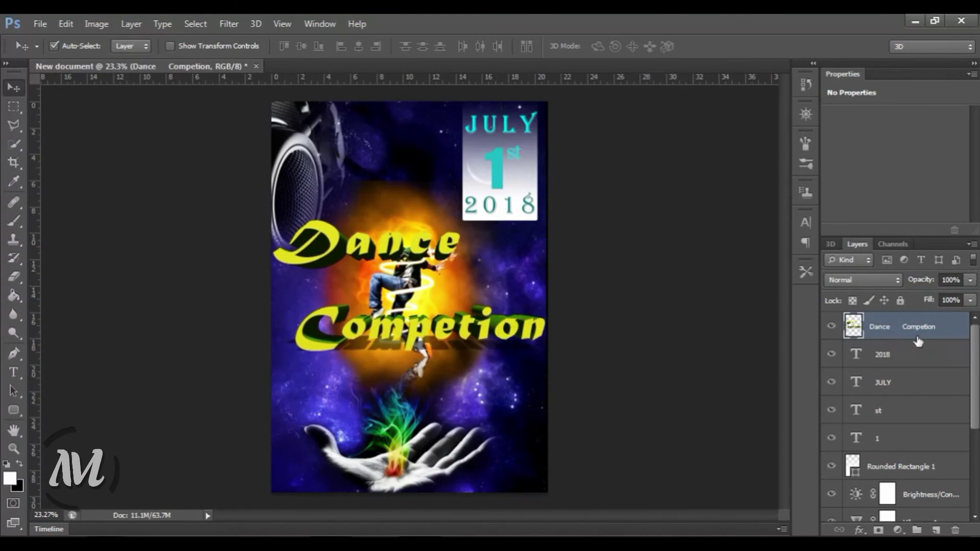
click(878, 531)
Mask out the Dance letters covering the dancer's hood with a smaller brush.
click(14, 221)
scroll(387, 226, up, 2)
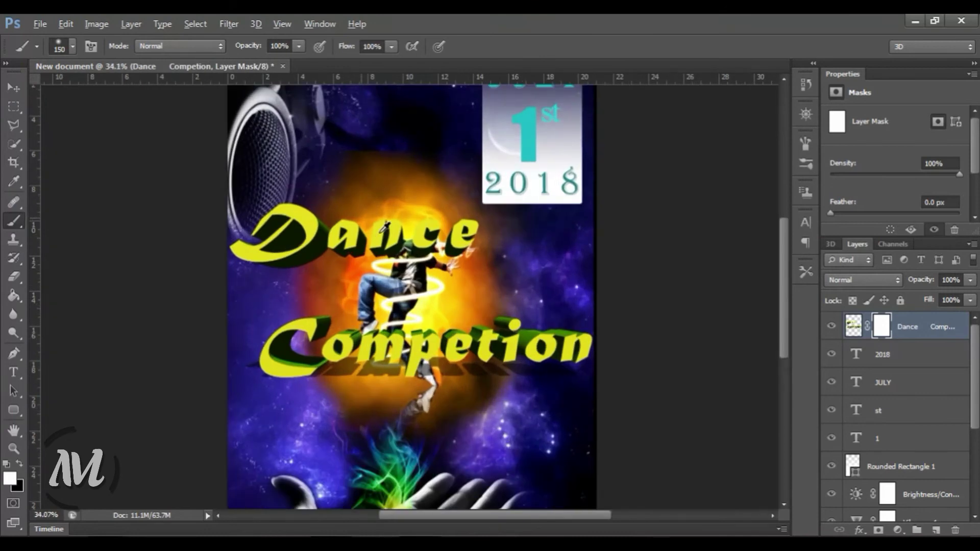
scroll(393, 223, up, 4)
scroll(426, 250, up, 2)
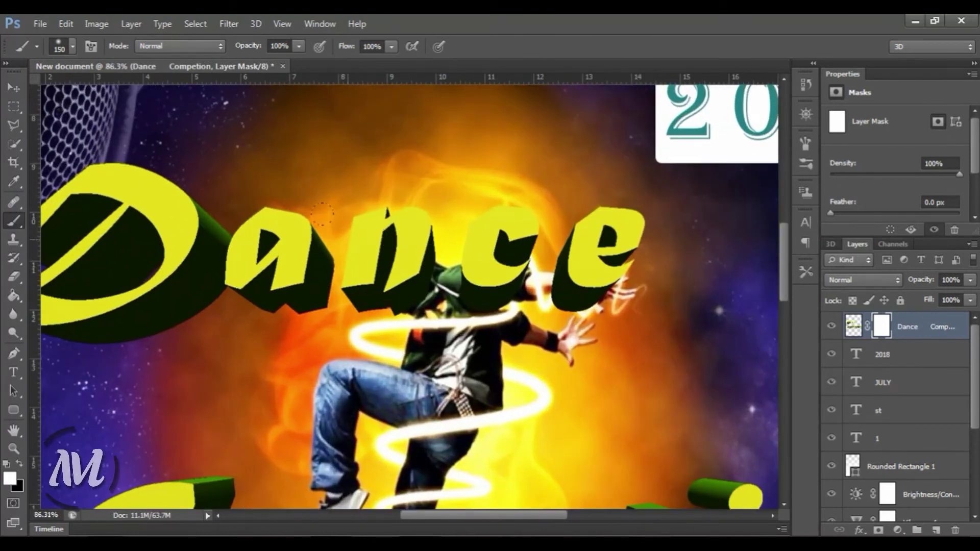
key(bracketleft)
key(bracketleft)
key(bracketleft)
mouse_move(357, 234)
mouse_down()
mouse_move(388, 265)
mouse_move(388, 296)
mouse_move(418, 270)
mouse_move(403, 273)
mouse_move(423, 283)
mouse_move(526, 266)
mouse_move(564, 295)
mouse_up()
Undo the last mask strokes and switch to a smaller white brush for touch-ups.
key(ctrl+alt+z)
key(ctrl+alt+z)
key(ctrl+alt+z)
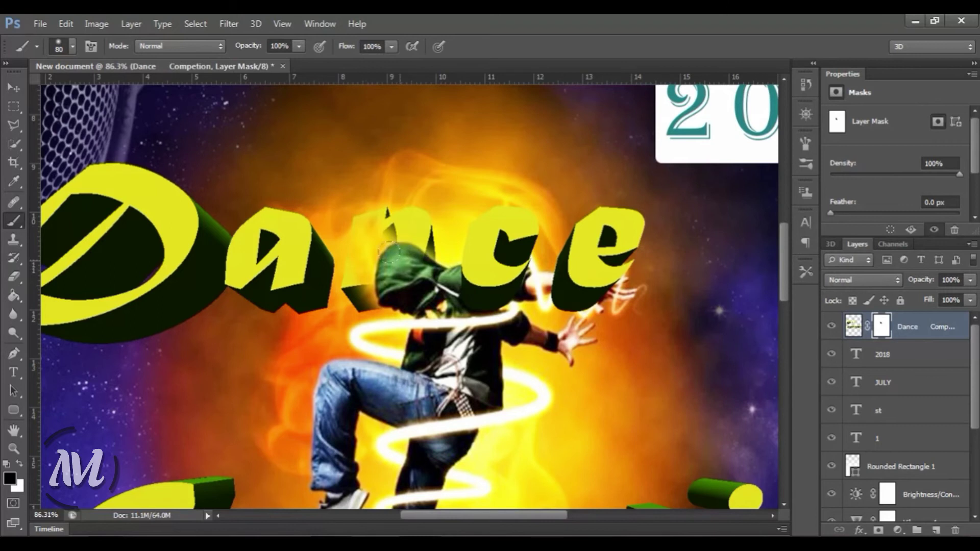
key(x)
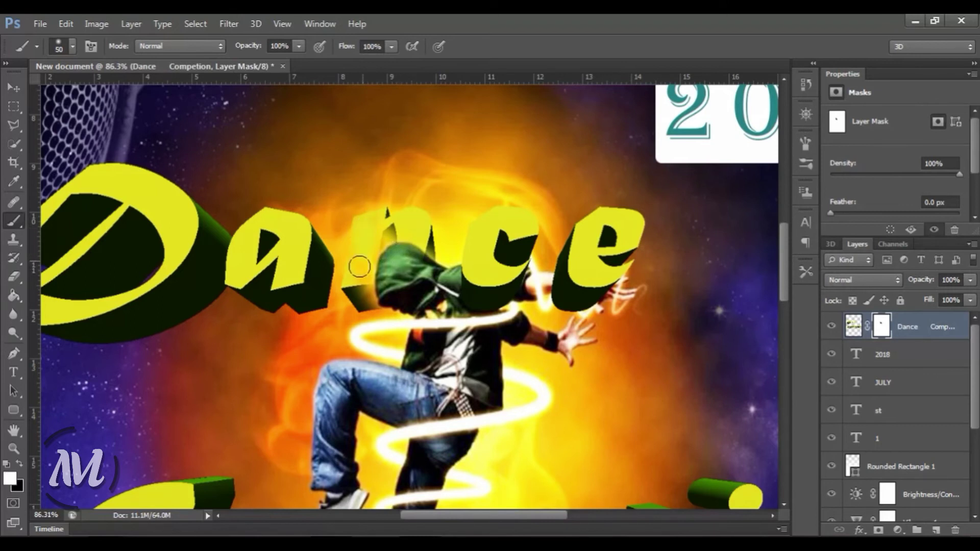
scroll(383, 234, up, 1)
scroll(382, 234, up, 4)
key(bracketleft)
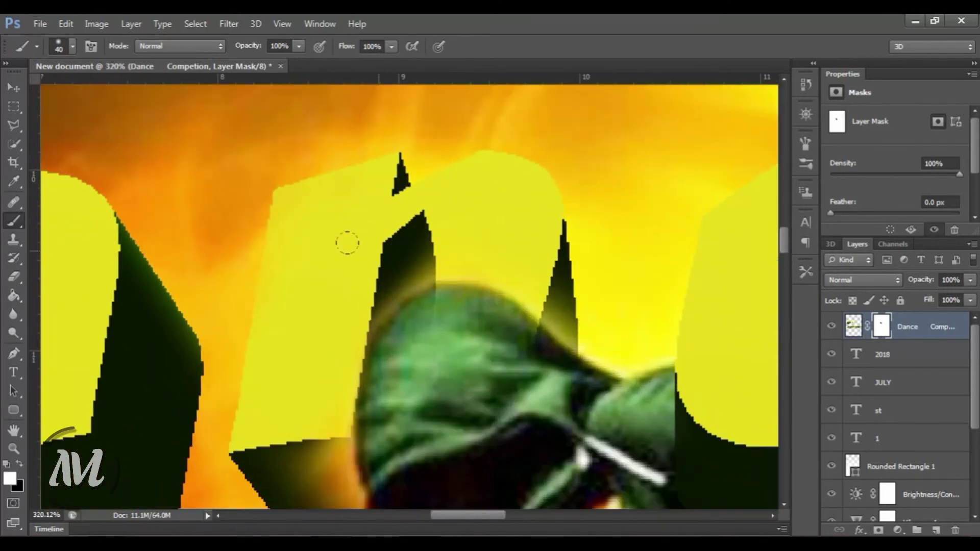
scroll(510, 286, down, 3)
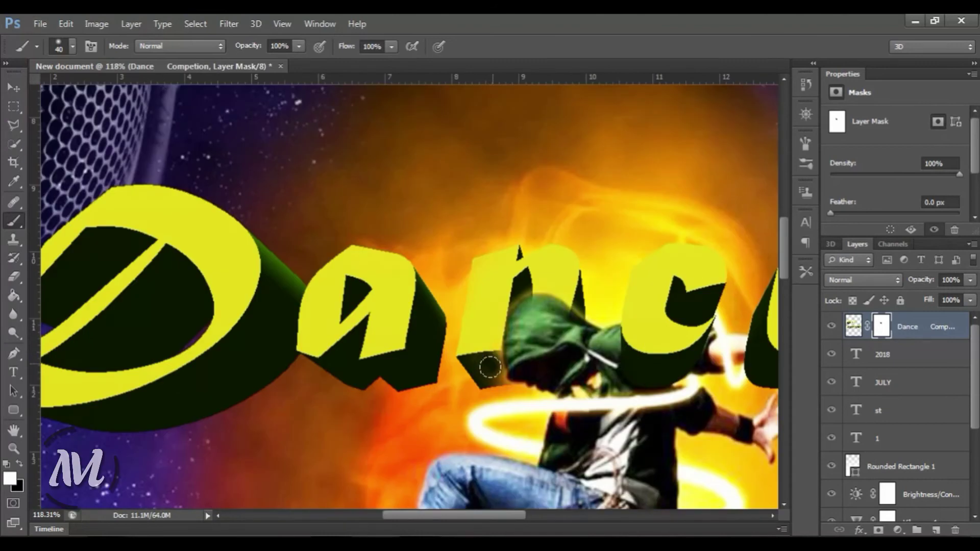
scroll(501, 325, down, 3)
scroll(736, 416, down, 2)
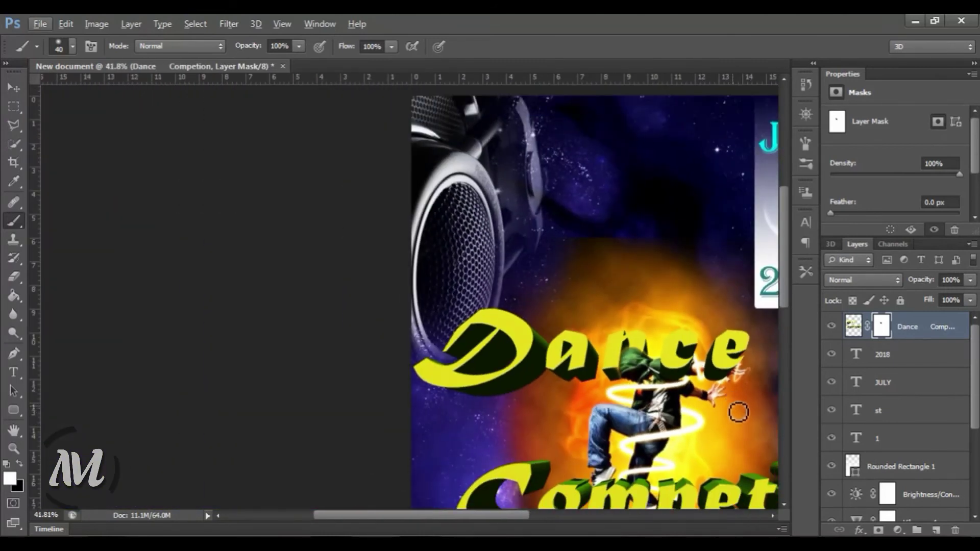
Select the bottom dancer photo layer and inspect the shoe area.
key(alt+shift+bracketleft)
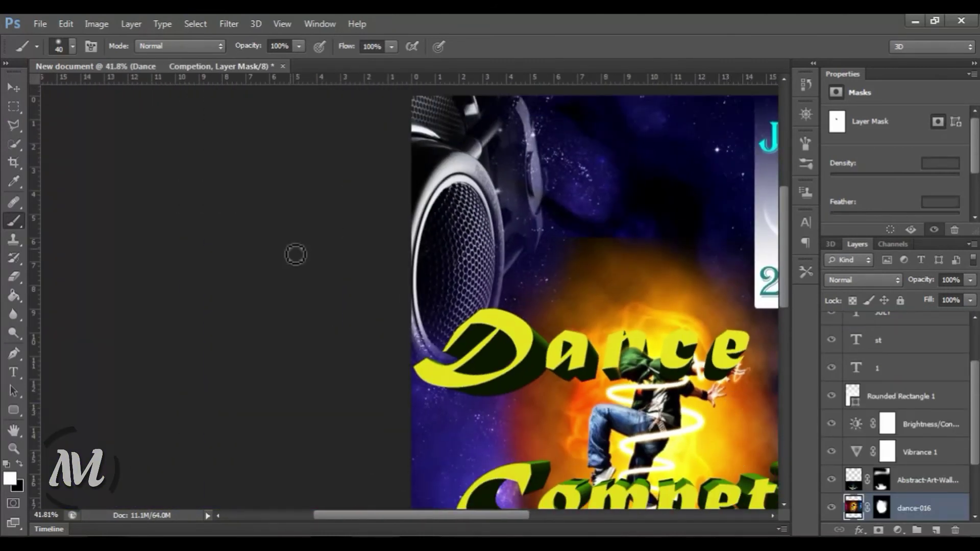
key(ctrl+2)
drag(412, 516, 434, 518)
mouse_move(524, 516)
mouse_down()
mouse_move(725, 517)
mouse_move(521, 516)
mouse_up()
scroll(612, 393, down, 2)
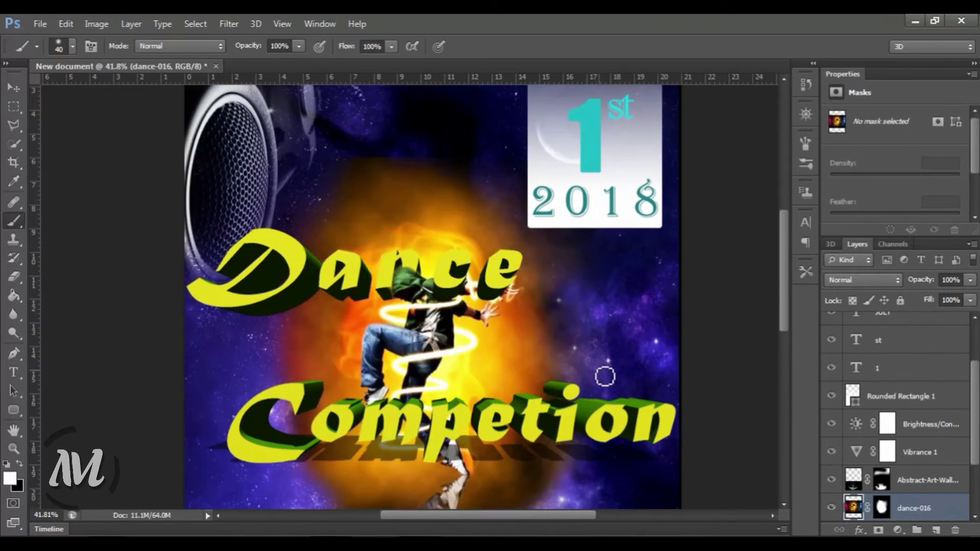
scroll(388, 423, up, 2)
scroll(391, 369, up, 3)
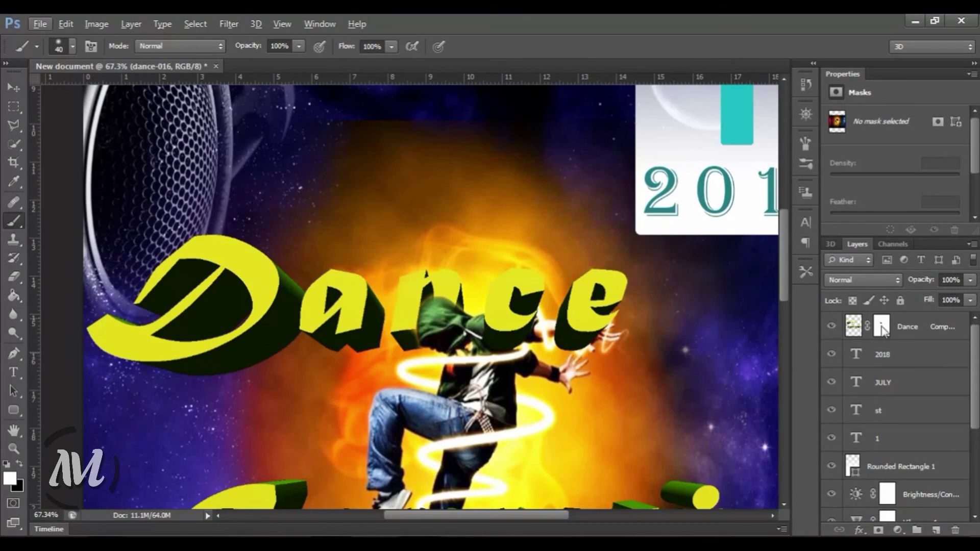
On the title mask, paint over the 'm' so the dancer's shoe shows in front.
click(884, 331)
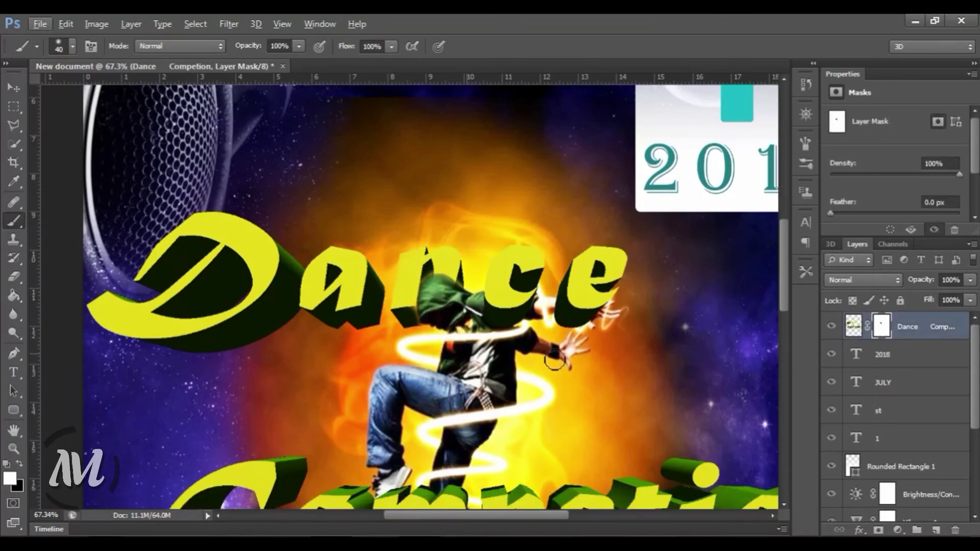
scroll(391, 363, down, 5)
scroll(388, 367, up, 2)
scroll(388, 367, up, 2)
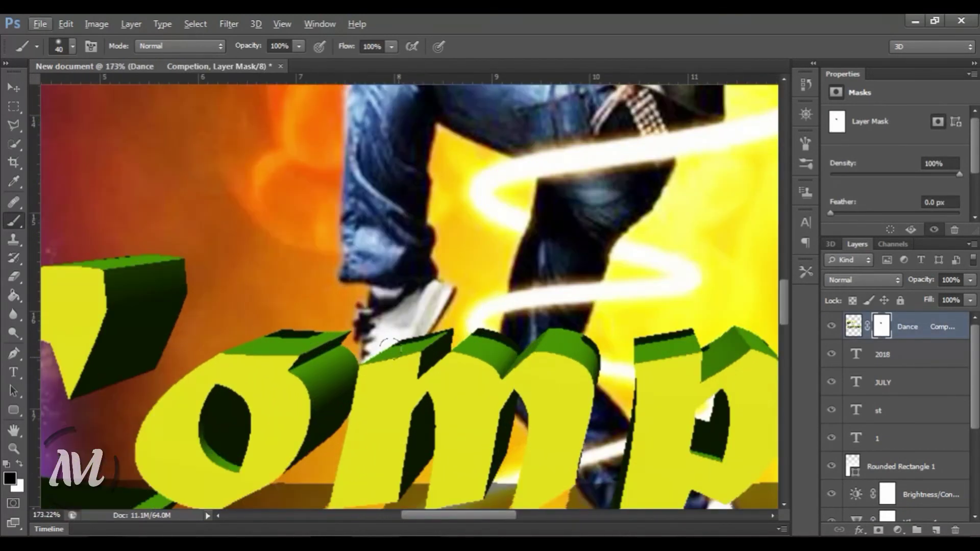
scroll(369, 350, up, 2)
mouse_move(370, 382)
mouse_down()
mouse_move(343, 415)
mouse_move(354, 423)
mouse_up()
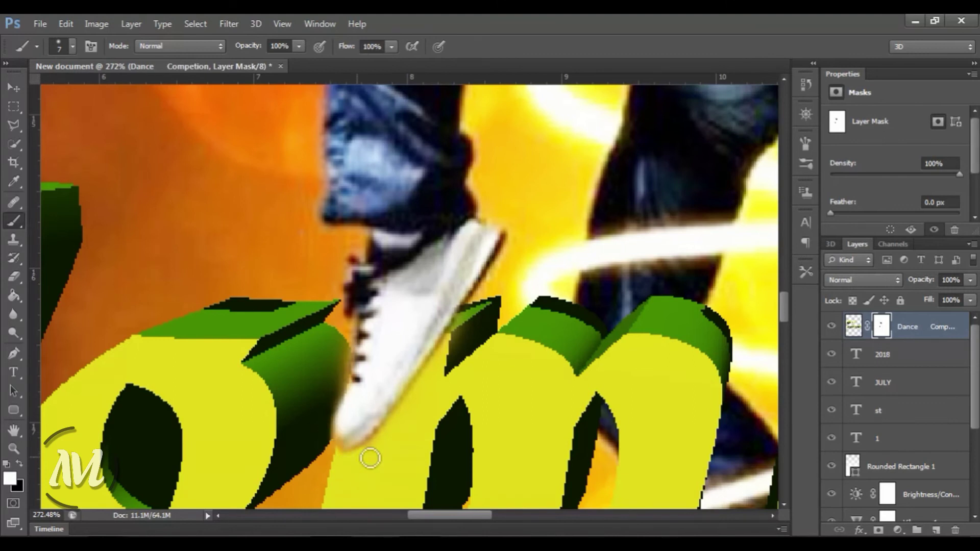
Zoom and pan around to review the assembled poster.
scroll(520, 348, down, 2)
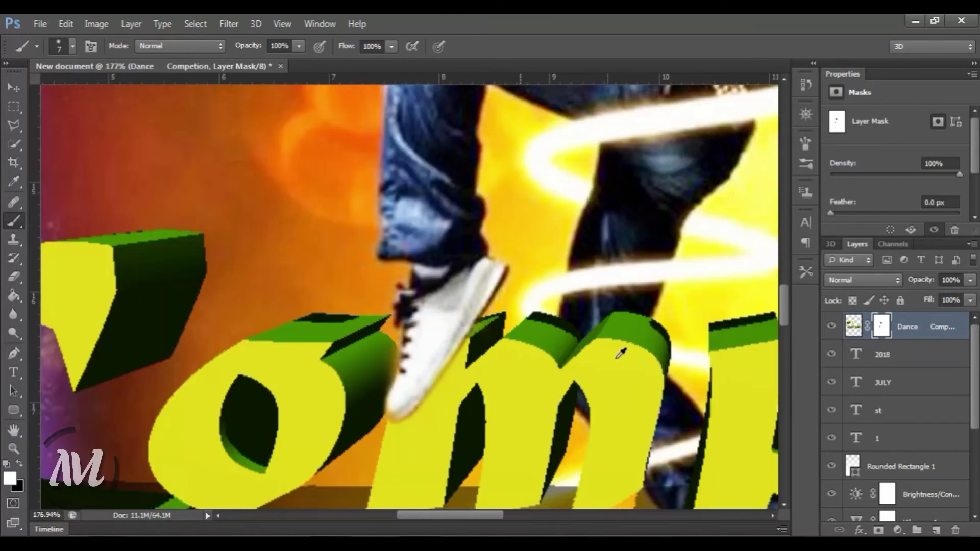
scroll(620, 353, down, 3)
scroll(586, 409, down, 1)
scroll(561, 459, down, 1)
scroll(542, 513, left, 1)
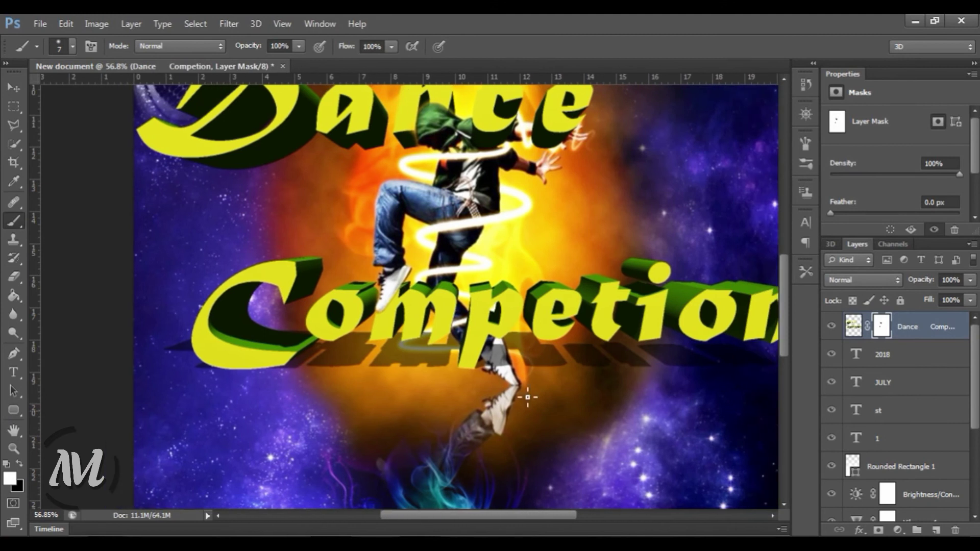
scroll(527, 397, down, 1)
scroll(505, 301, down, 1)
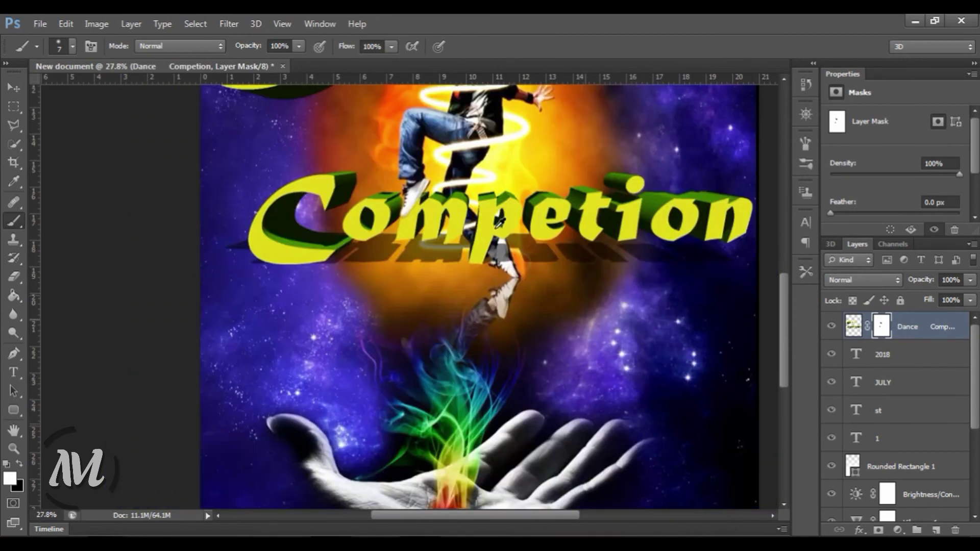
scroll(499, 222, down, 1)
scroll(510, 235, up, 3)
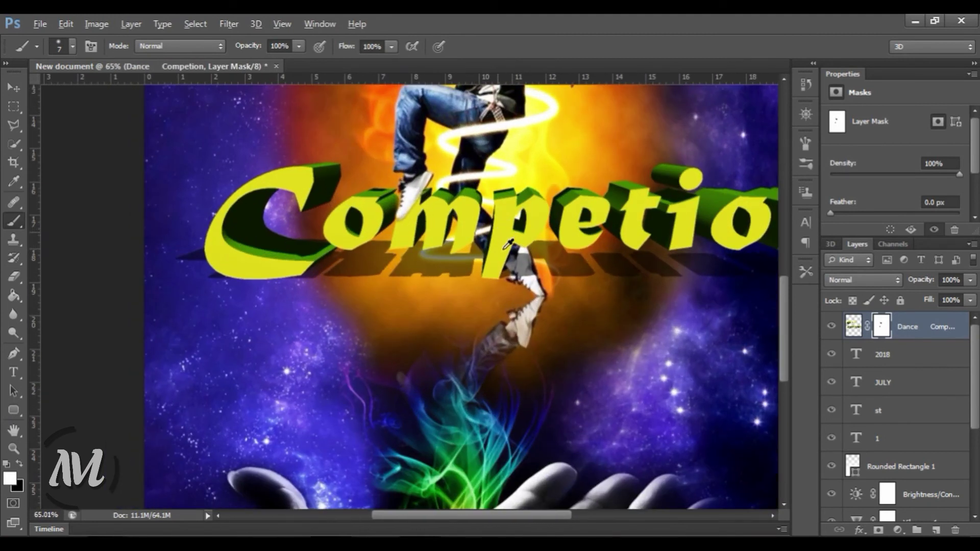
scroll(525, 288, up, 1)
scroll(528, 280, down, 2)
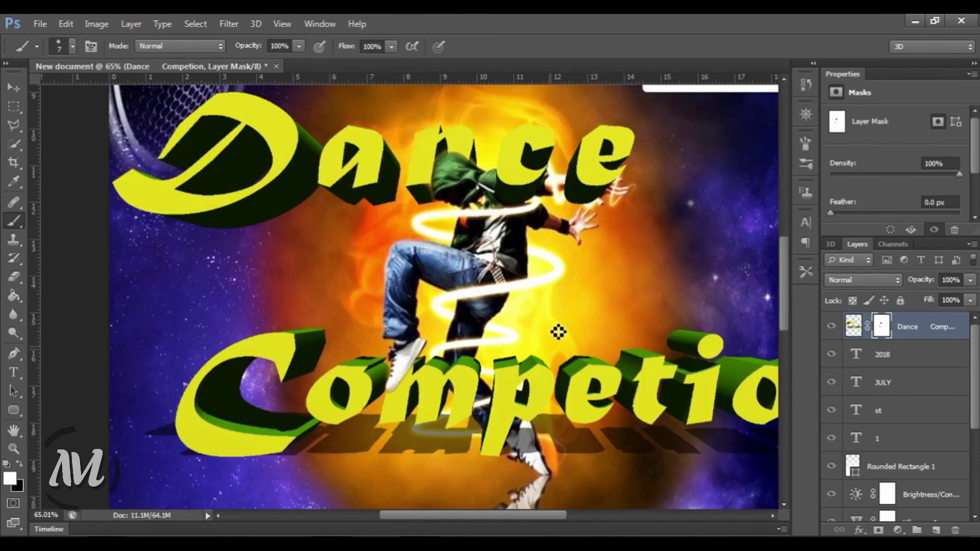
scroll(558, 332, up, 2)
scroll(587, 332, down, 2)
scroll(587, 325, down, 1)
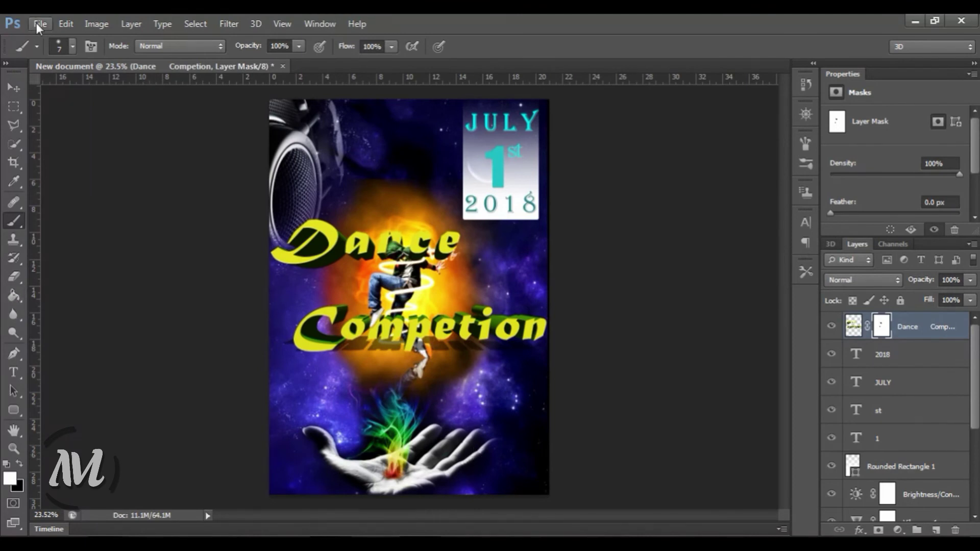
Type a two-line tagline 'Let's' / 'Rock on..' below the title.
key(t)
click(453, 400)
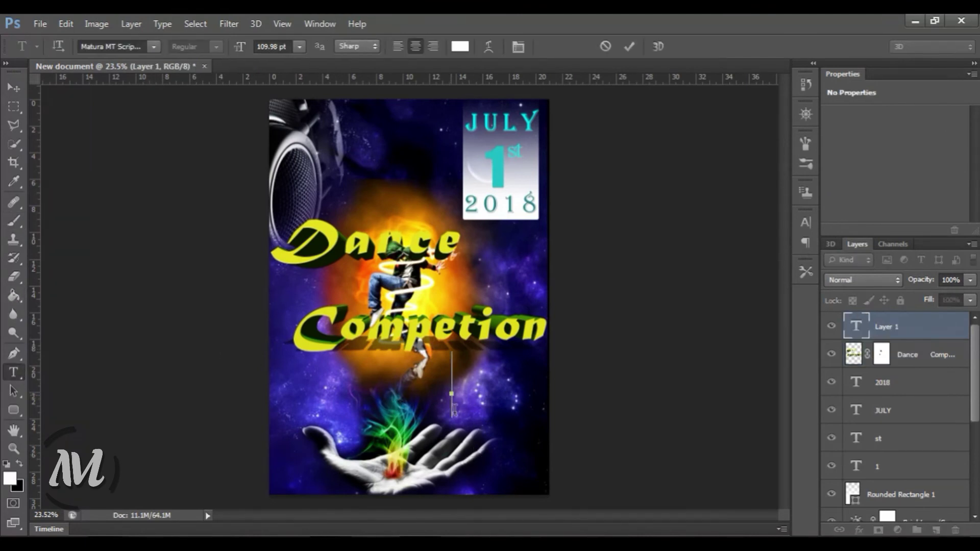
text(Let's)
key(BackSpace)
key(BackSpace)
text(<)
key(BackSpace)
text(,)
key(BackSpace)
text('s)
key(Return)
text(Rock on..)
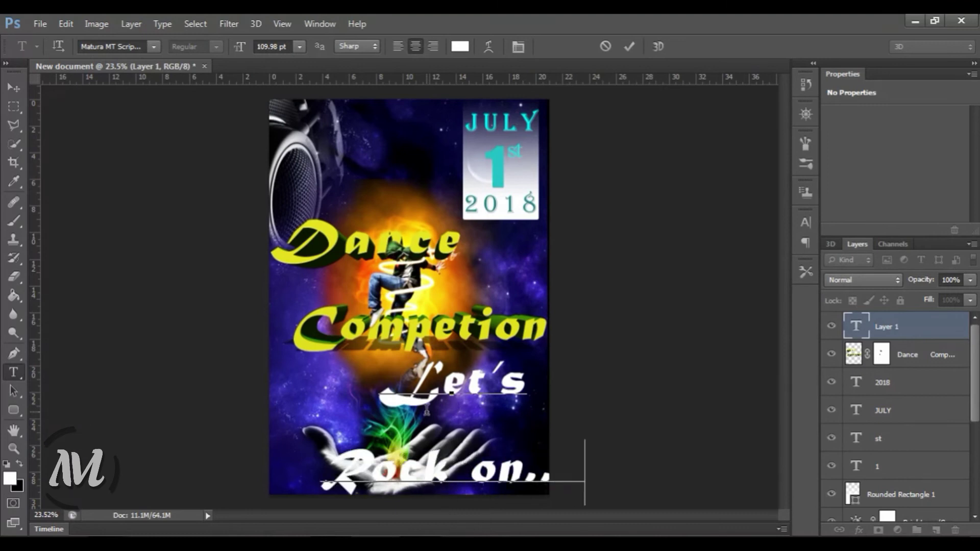
Set tagline leading to 115 pt, shrink it to 72.98 pt, finish with '.!', and move it down.
key(ctrl+a)
click(518, 47)
key(Down)
key(Down)
key(Down)
key(Down)
key(Down)
key(Down)
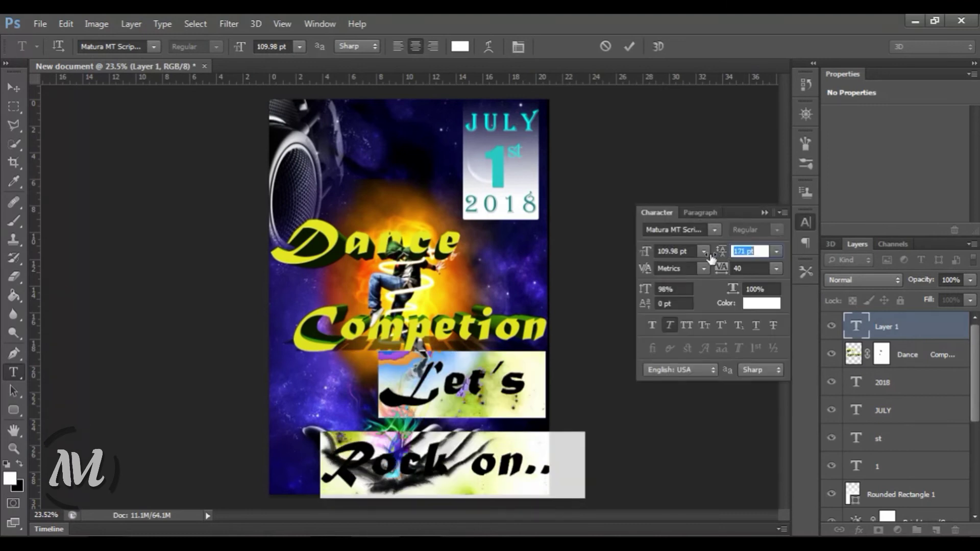
key(Down)
key(Down)
key(Down)
key(Down)
key(Down)
key(Down)
text(115)
drag(647, 260, 623, 255)
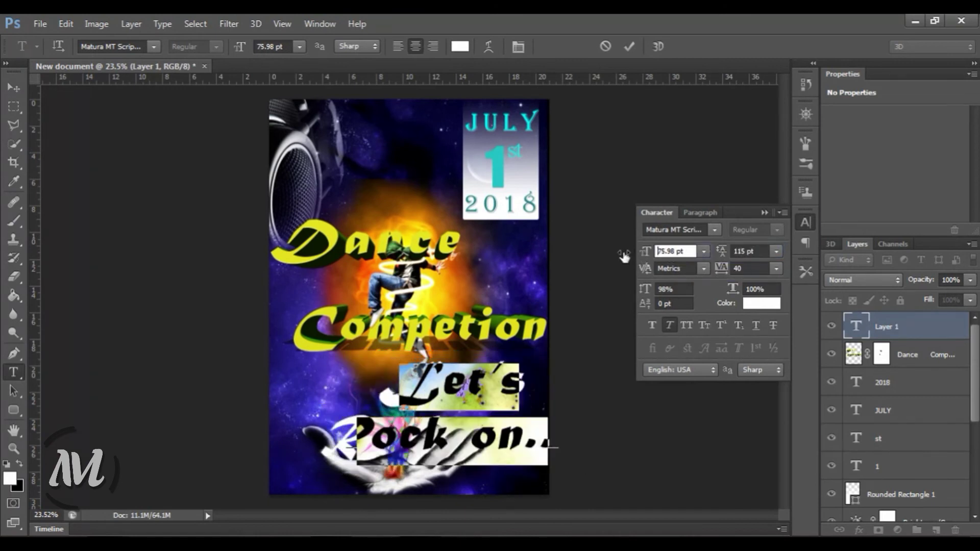
text(.!)
drag(580, 472, 577, 493)
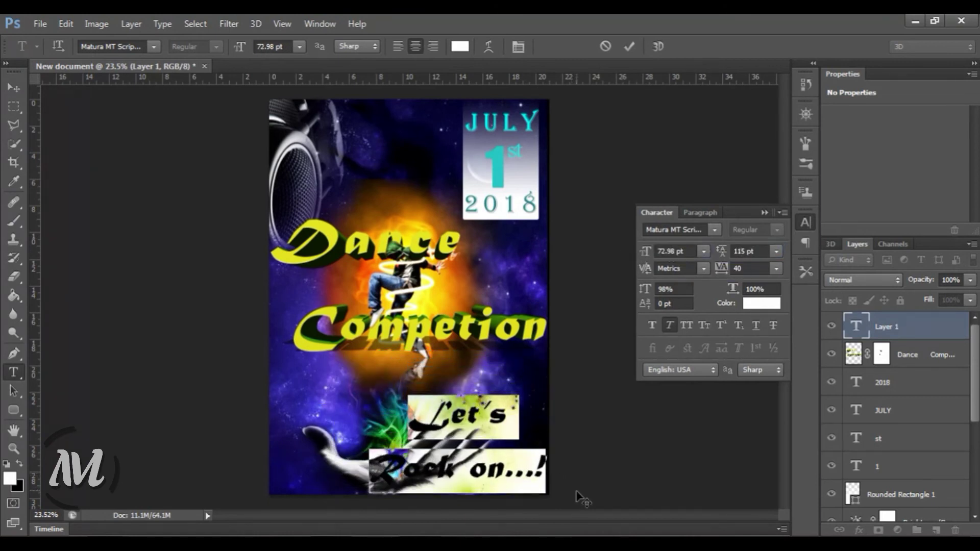
Make the tagline's edges smooth and try the Segoe Script and Blackadder ITC fonts on it.
click(760, 369)
click(756, 432)
click(715, 230)
scroll(719, 238, down, 15)
scroll(719, 239, down, 3)
click(689, 97)
click(713, 233)
scroll(713, 232, down, 5)
drag(896, 255, 813, 75)
scroll(816, 153, down, 3)
scroll(818, 257, down, 1)
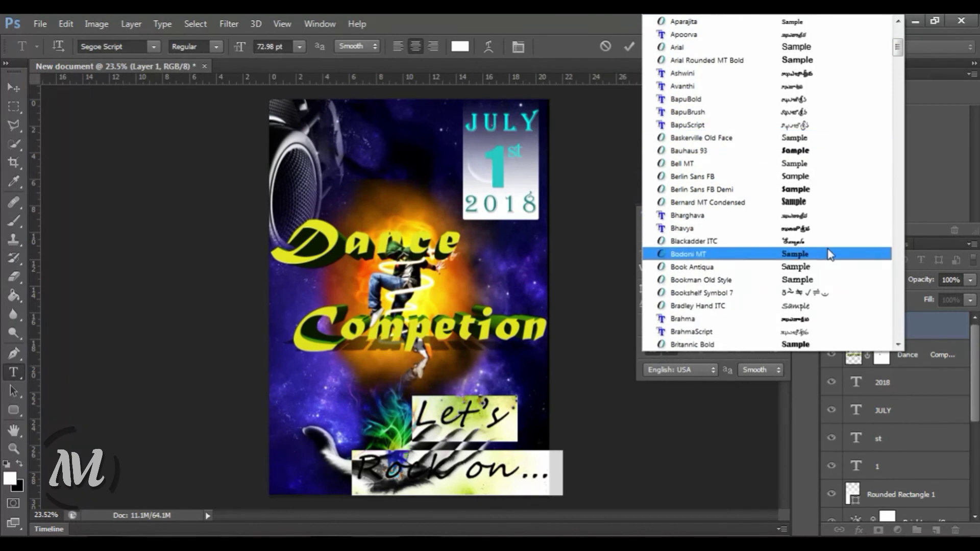
click(825, 247)
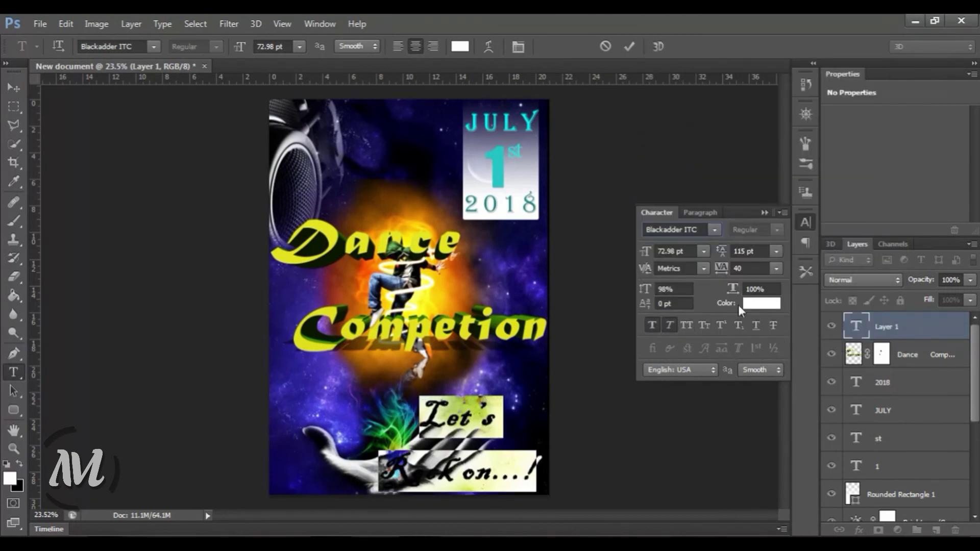
Try a near-white and then a green text colour for the tagline.
click(760, 303)
mouse_move(730, 188)
mouse_down()
mouse_move(643, 192)
mouse_move(599, 124)
mouse_up()
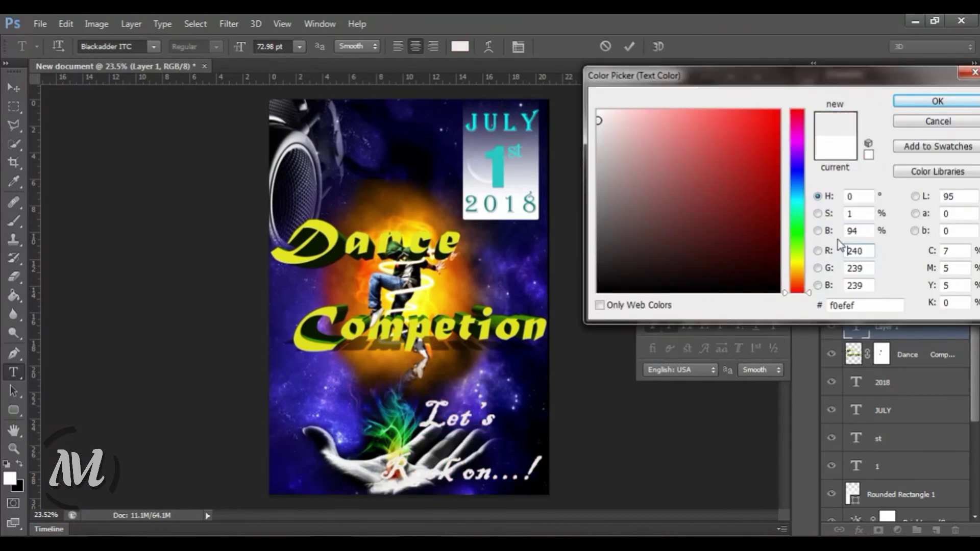
click(797, 220)
click(743, 153)
drag(743, 153, 772, 114)
key(Return)
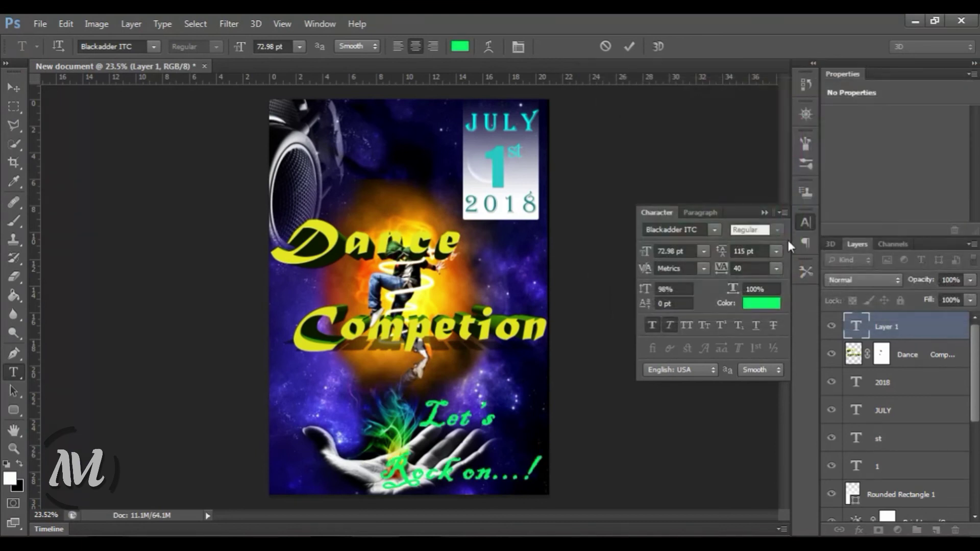
Set the tagline to Broadway at 64.98 pt, tracking 0 and vertical scale 91%.
click(715, 230)
click(782, 143)
drag(646, 260, 641, 259)
mouse_move(721, 268)
mouse_down()
mouse_move(723, 278)
mouse_move(695, 255)
mouse_up()
drag(644, 289, 636, 290)
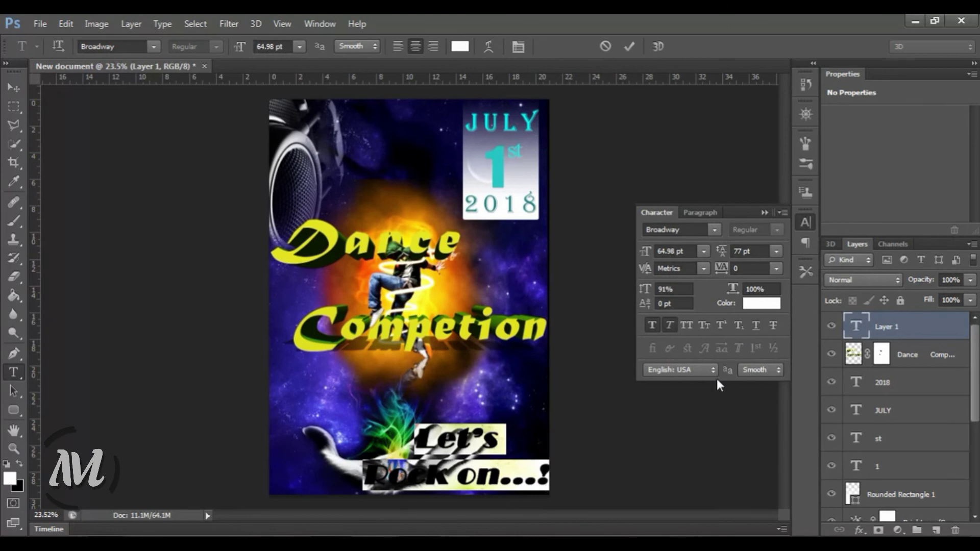
Commit the tagline text, then preview an Arc Lower +50 warp and cancel it.
click(658, 46)
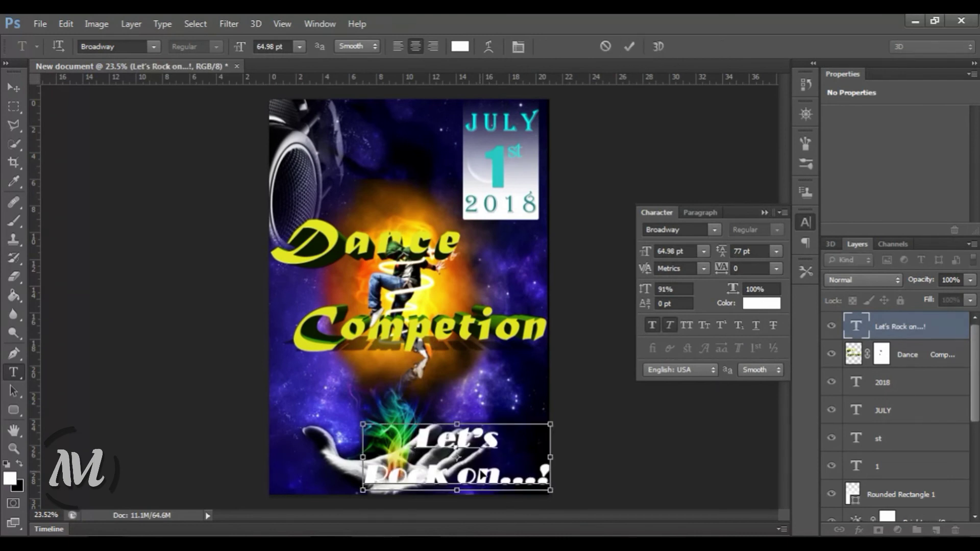
click(495, 234)
click(512, 158)
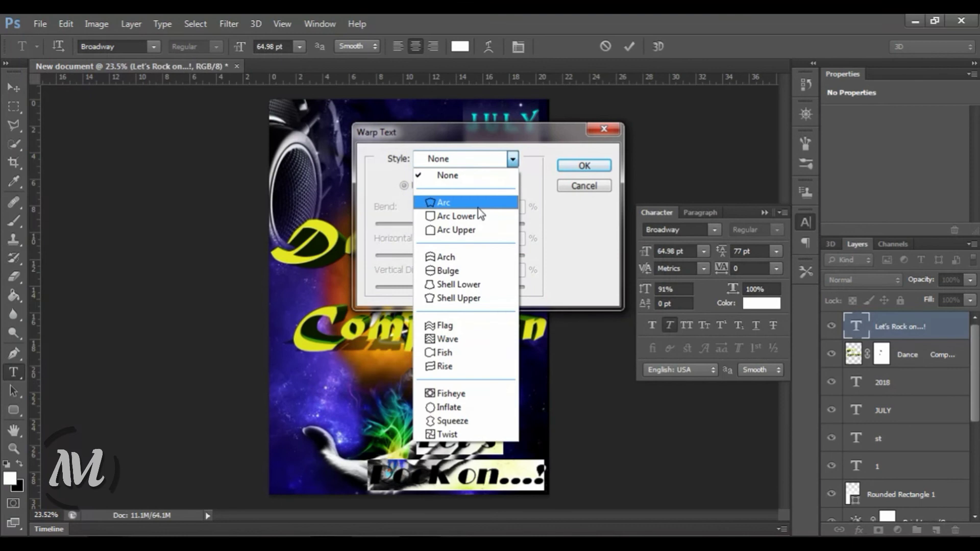
click(470, 216)
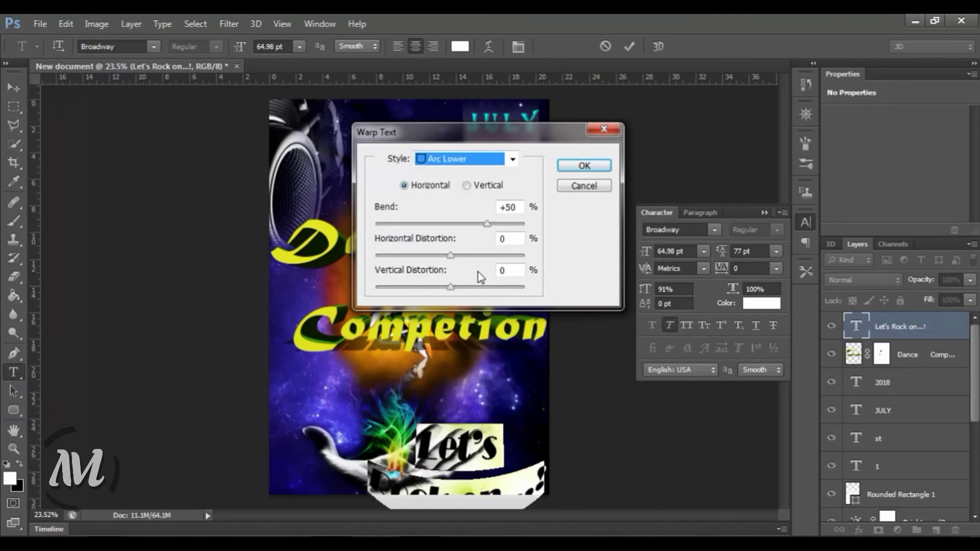
click(579, 187)
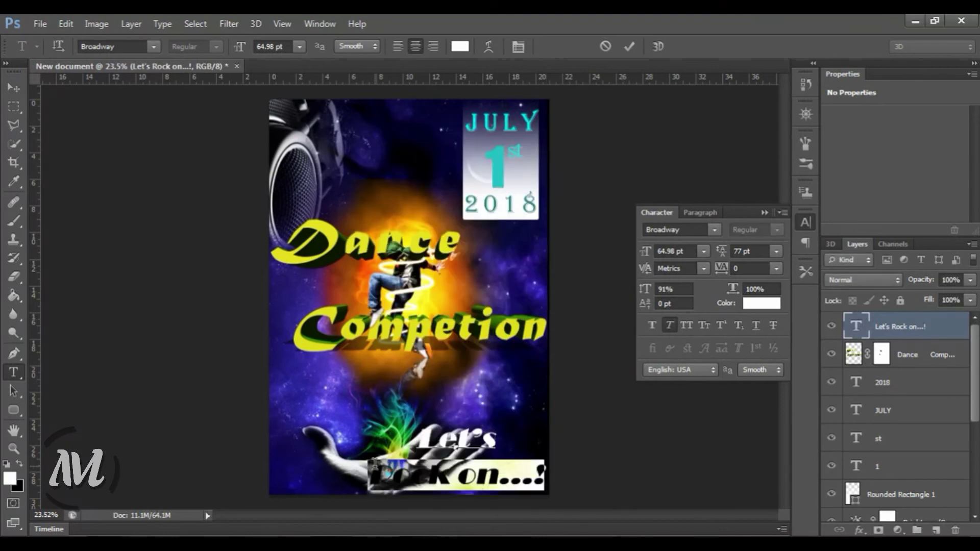
Nudge the Let's text up and right and set it in Copperplate.
drag(489, 483, 504, 449)
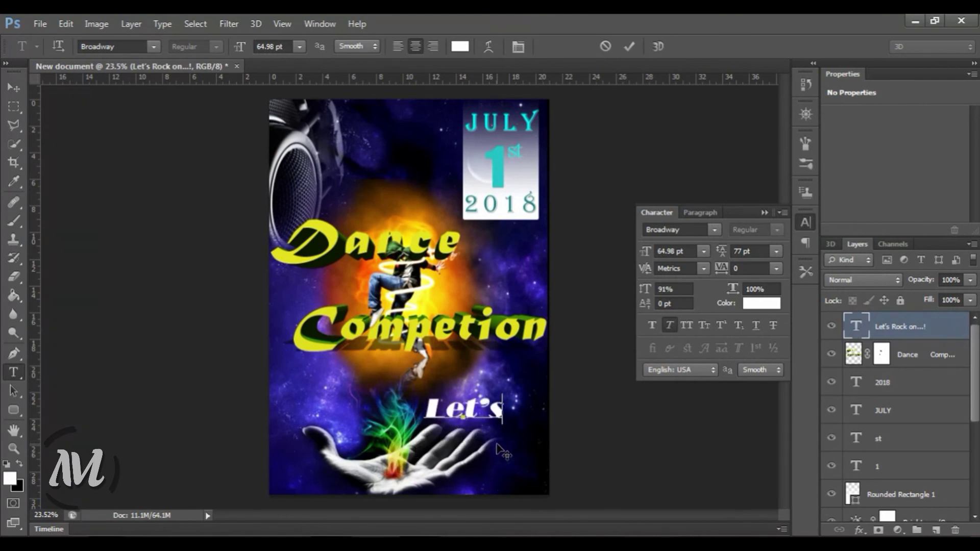
click(713, 230)
click(713, 230)
scroll(765, 204, down, 3)
click(784, 167)
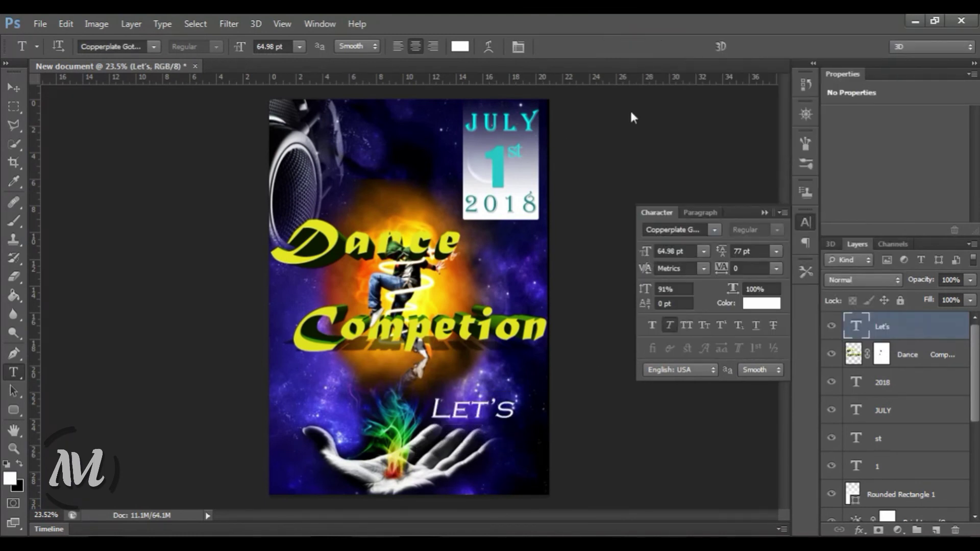
Add a pasted 'Rock on...!' tagline below and warp it Arc Lower, bend +43, distortion +11.
click(530, 363)
key(ctrl+v)
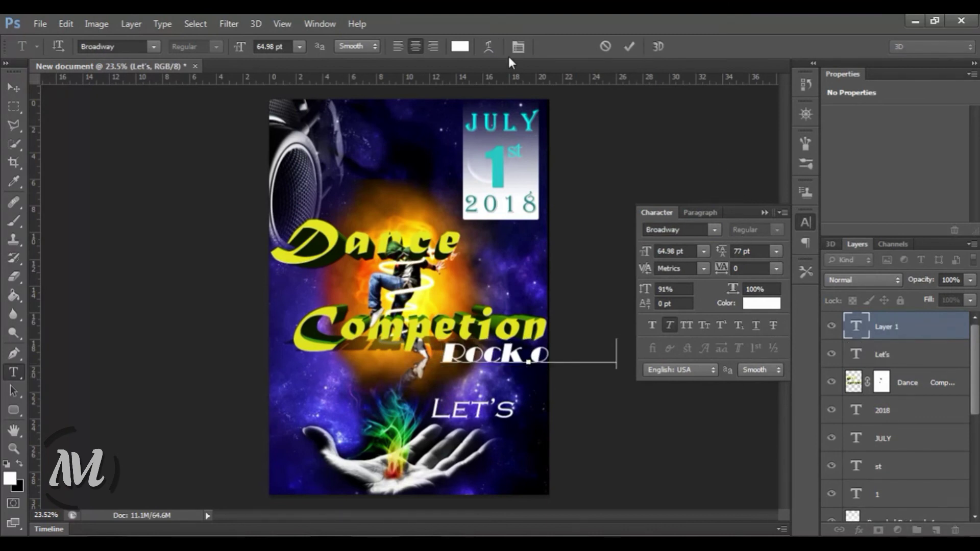
key(ctrl+a)
click(488, 47)
click(512, 159)
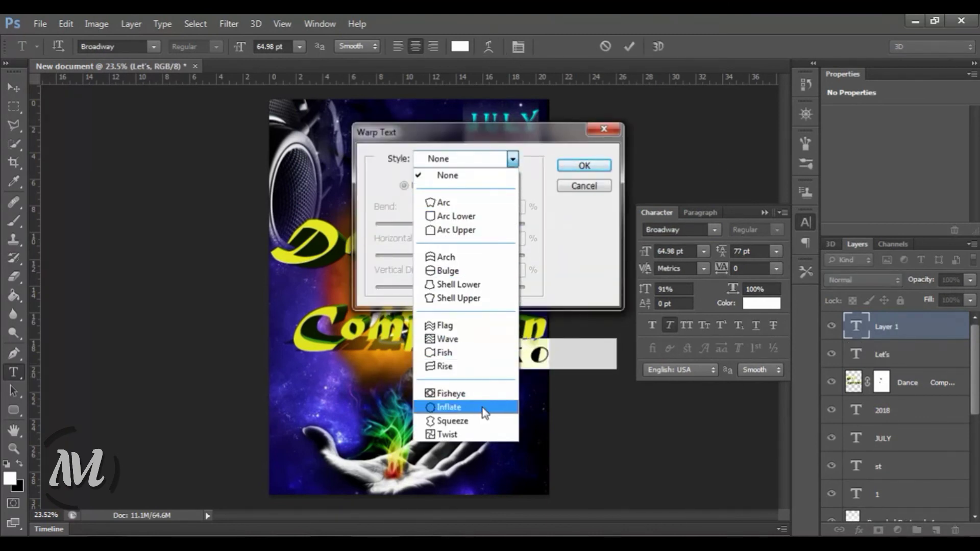
click(442, 202)
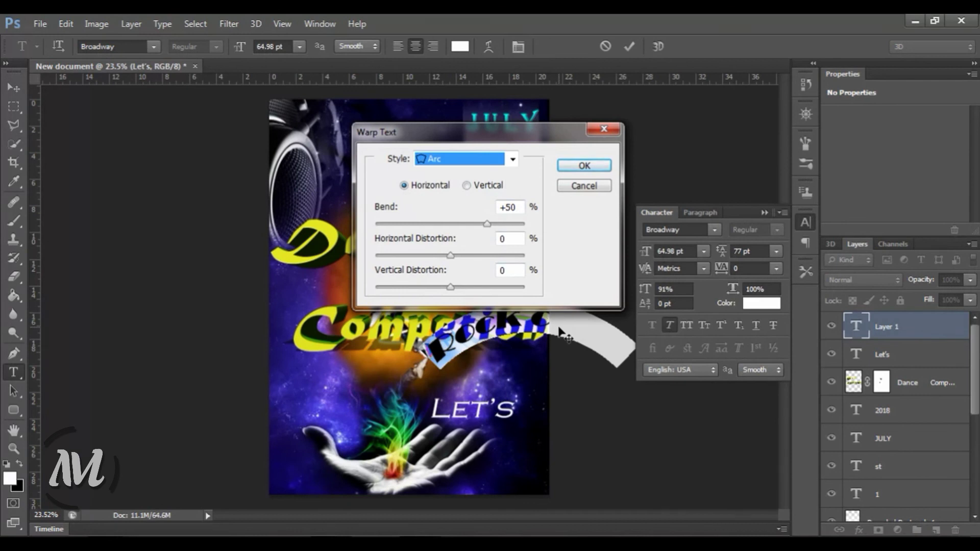
click(487, 159)
click(452, 212)
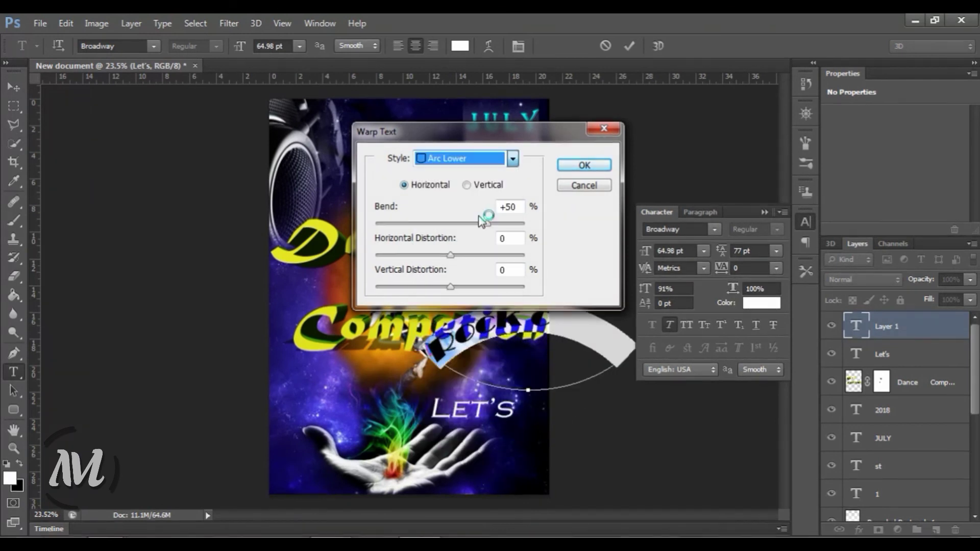
drag(589, 453, 534, 534)
drag(487, 223, 482, 223)
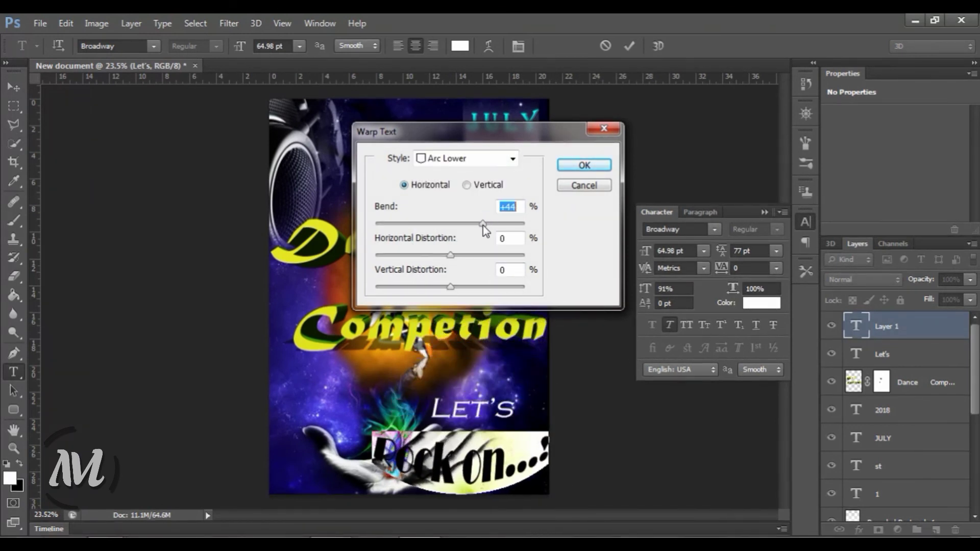
drag(461, 256, 458, 255)
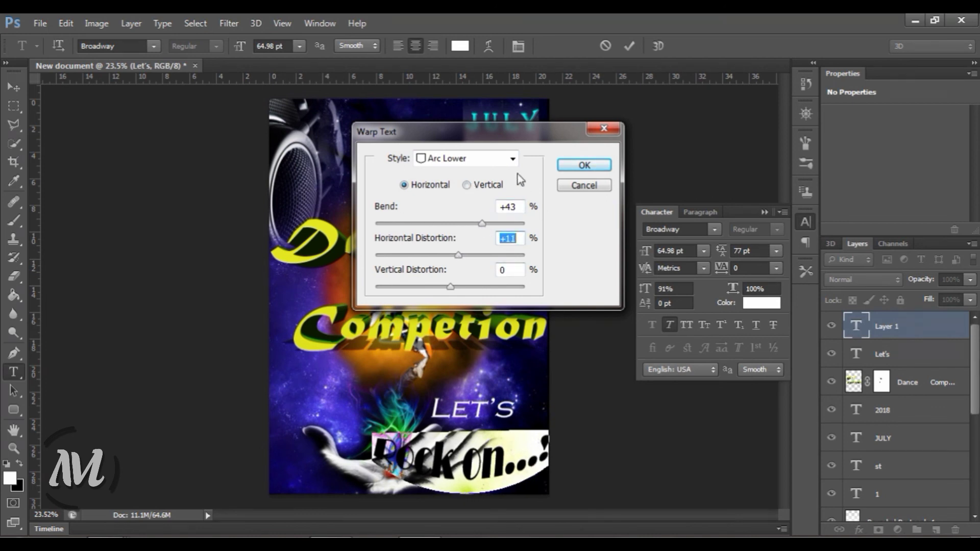
key(Return)
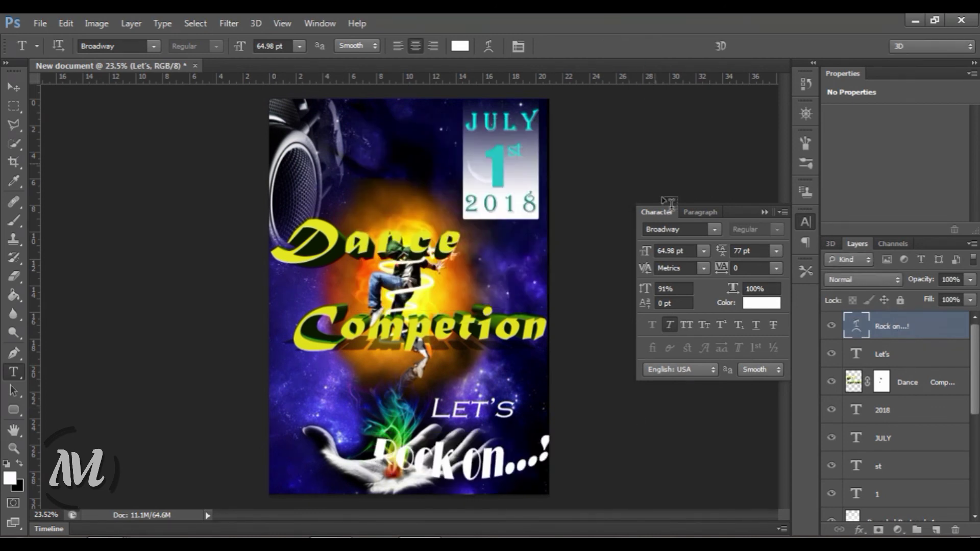
Extrude 'Rock on...!' into 3D, light it from below, and stretch it slightly taller.
click(659, 46)
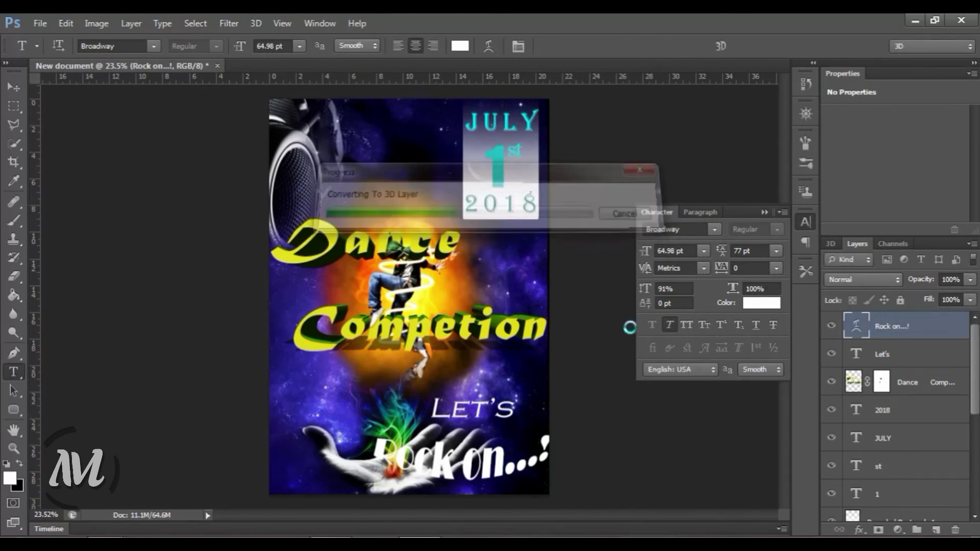
click(435, 93)
drag(424, 219, 414, 323)
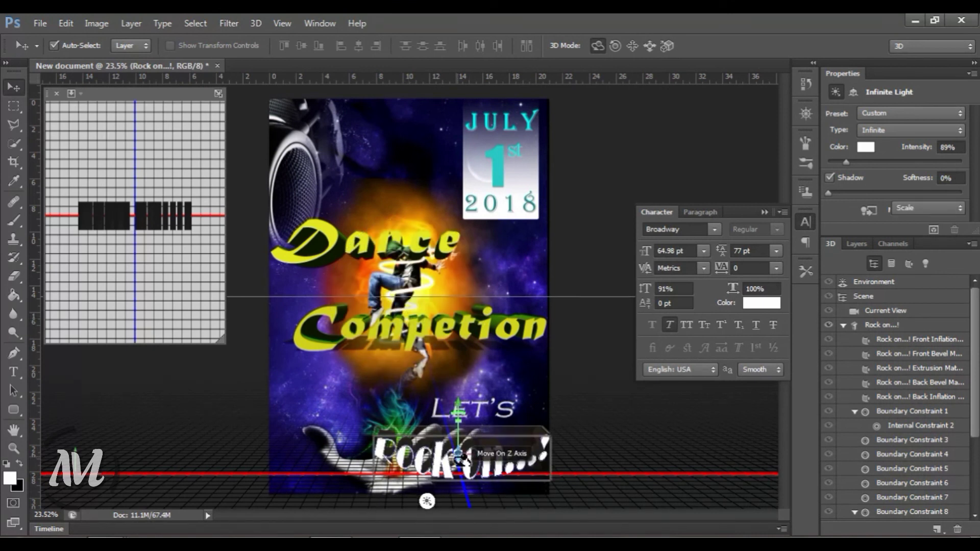
click(472, 462)
drag(459, 450, 220, 400)
mouse_move(456, 409)
mouse_down()
mouse_move(462, 413)
mouse_move(455, 400)
mouse_up()
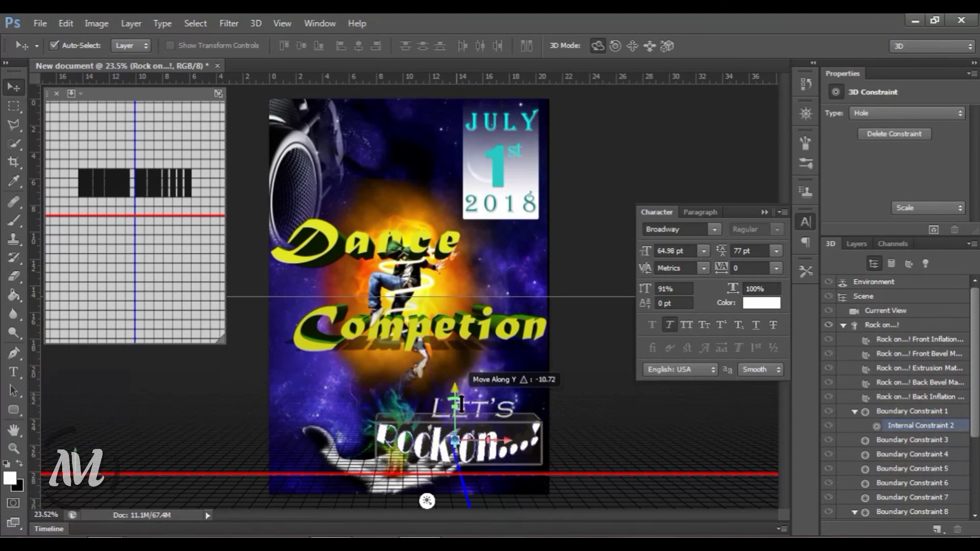
click(492, 454)
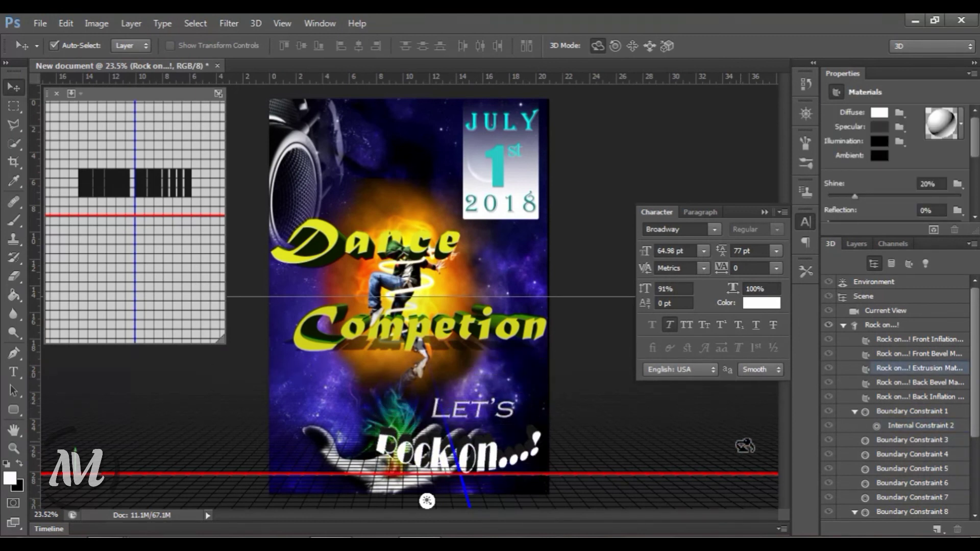
click(856, 244)
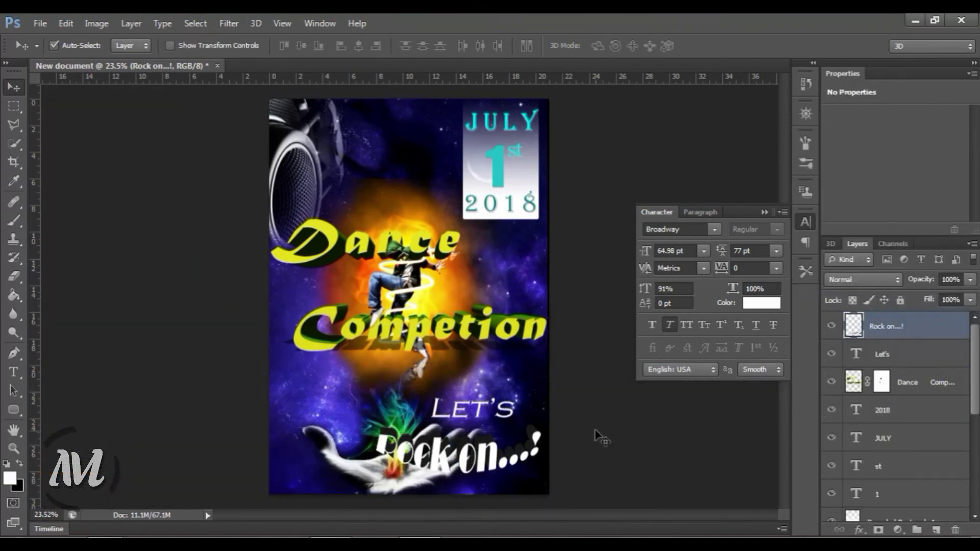
Save the poster as a PSD in a new Desktop folder named poster.
scroll(437, 366, up, 3)
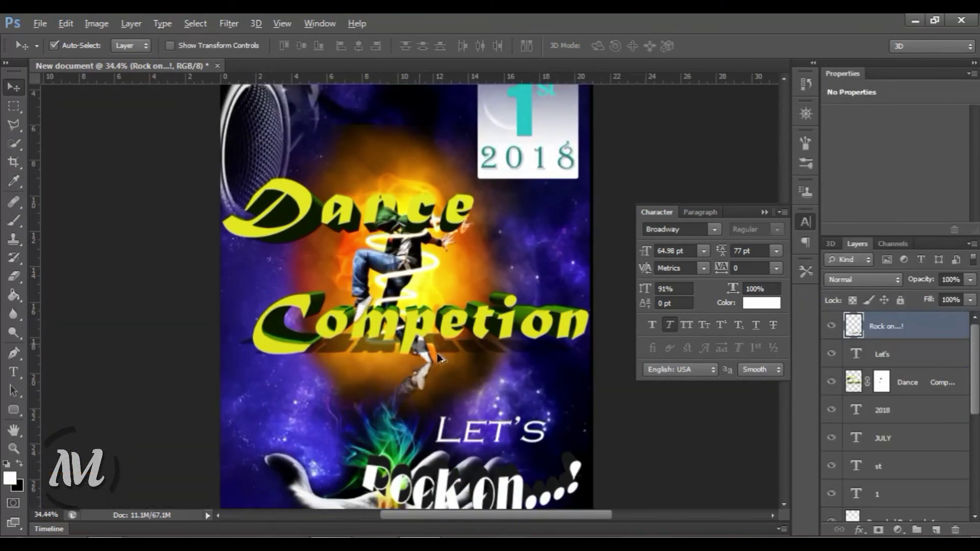
click(764, 212)
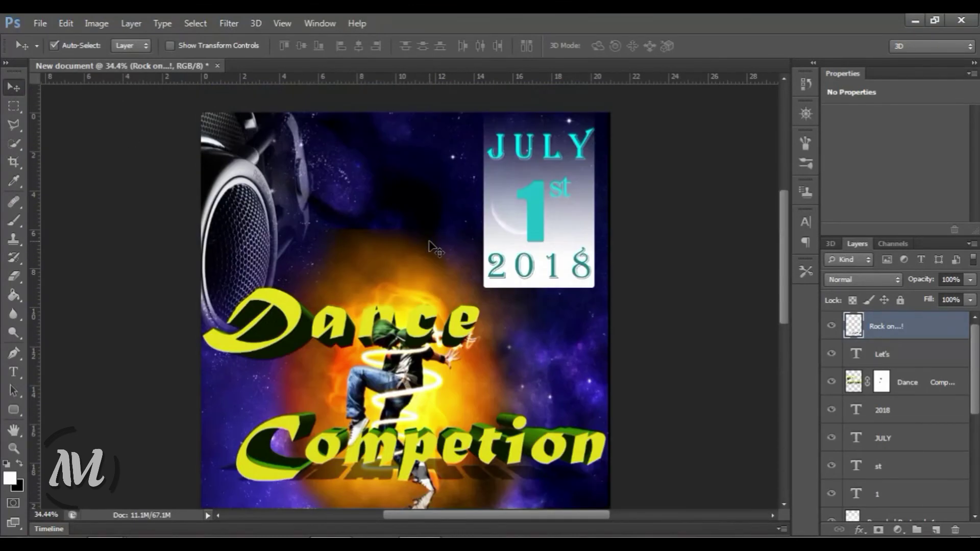
scroll(431, 245, down, 3)
click(40, 23)
click(94, 197)
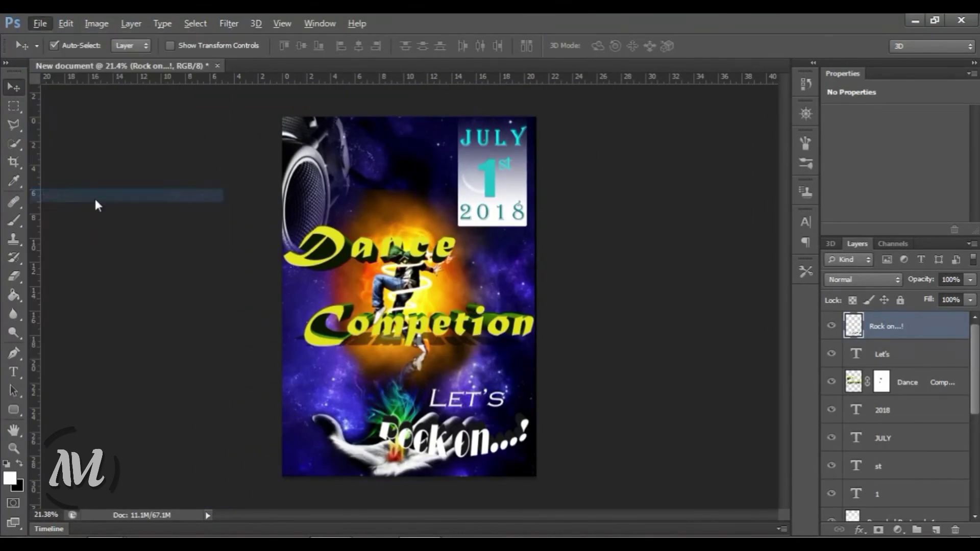
click(326, 223)
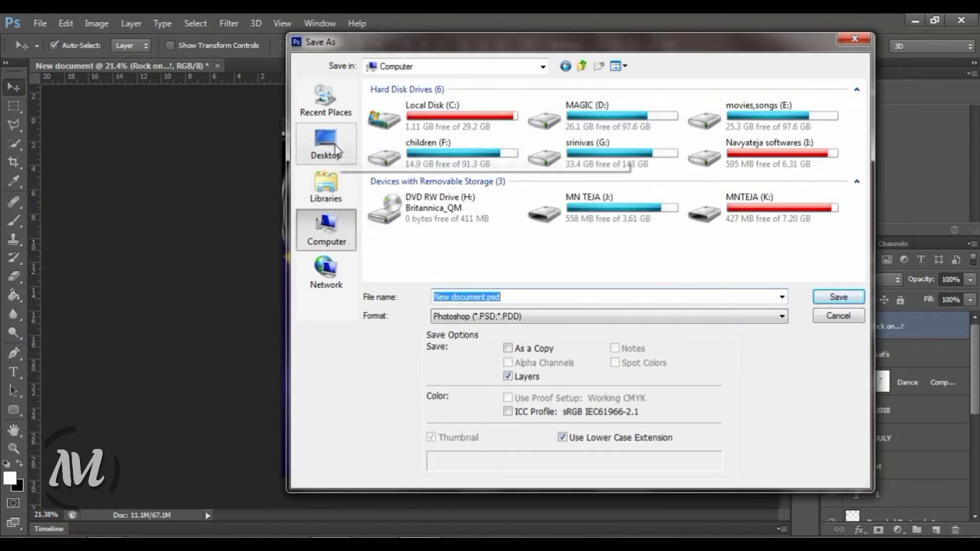
click(326, 143)
right_click(508, 218)
click(781, 154)
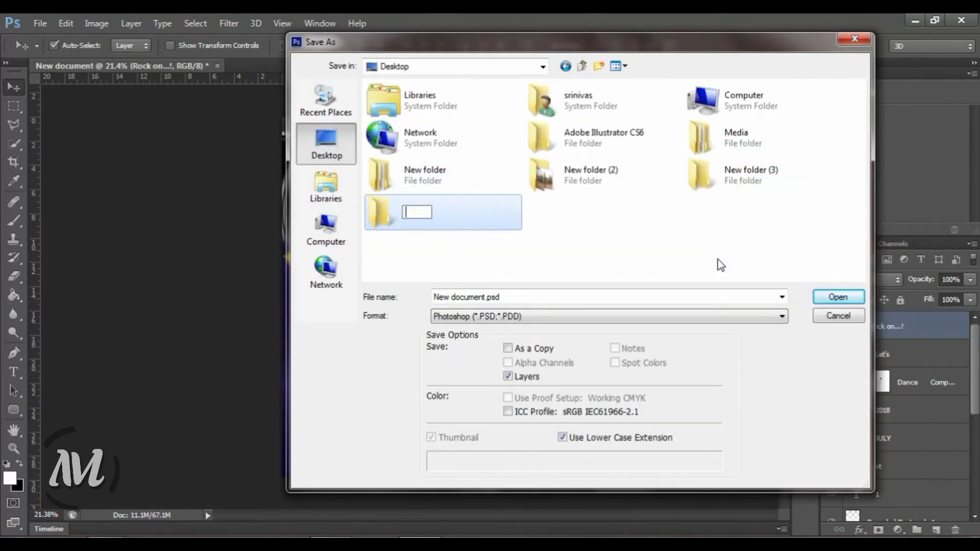
text(poster)
key(Return)
click(817, 295)
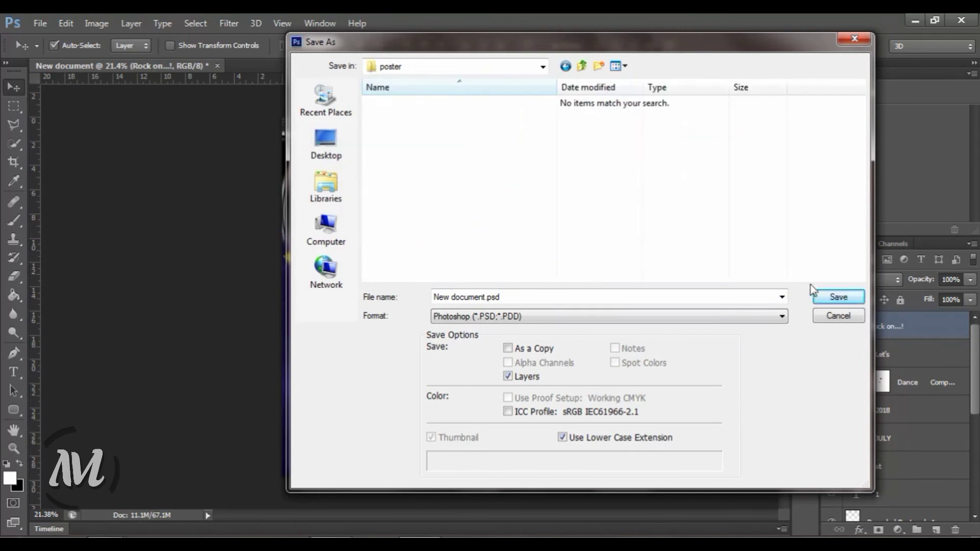
click(40, 23)
Save a JPEG copy of the poster in the same folder at High quality.
click(59, 195)
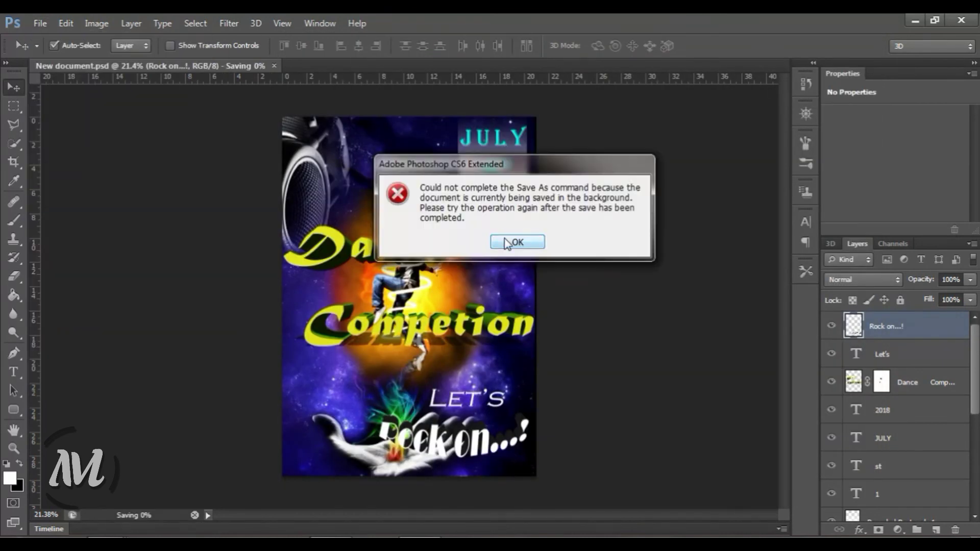
click(515, 239)
click(39, 23)
click(89, 196)
click(673, 316)
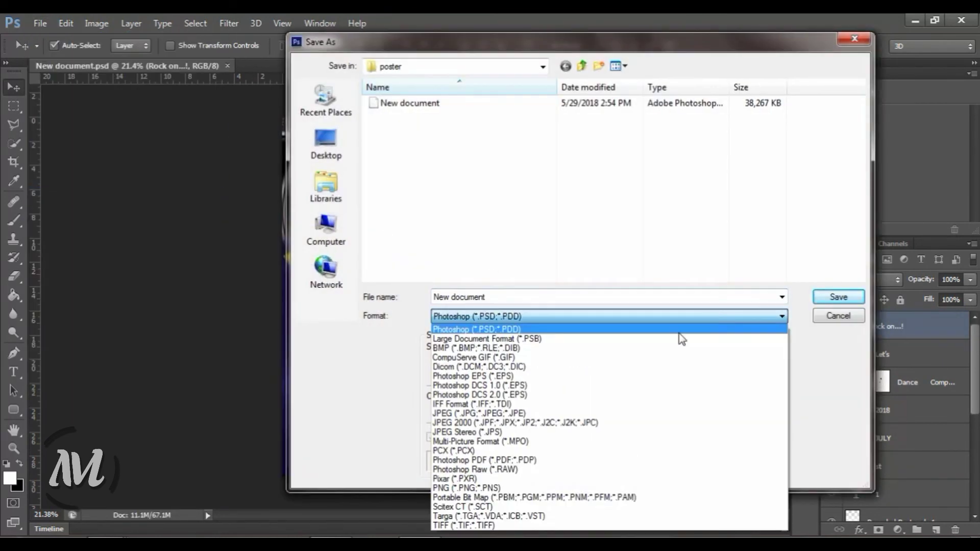
click(587, 415)
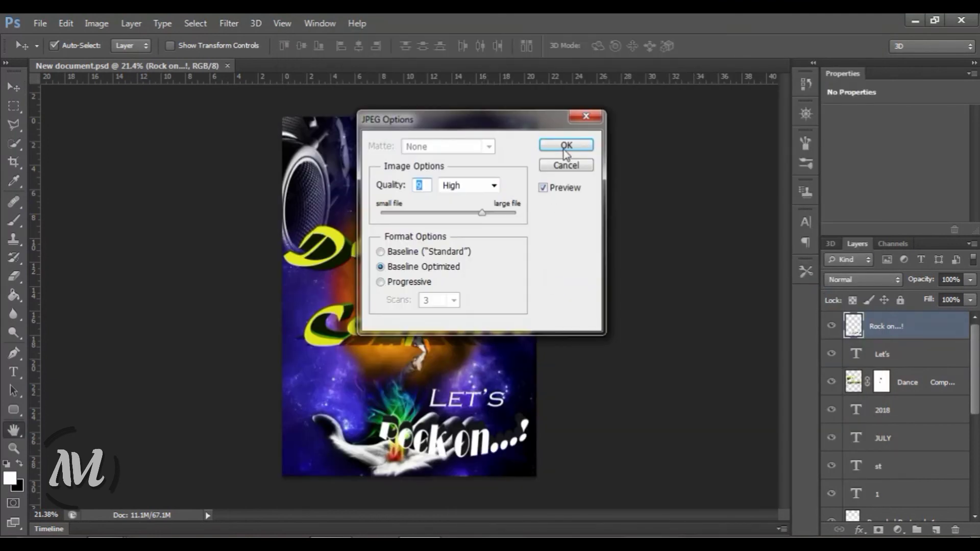
click(564, 148)
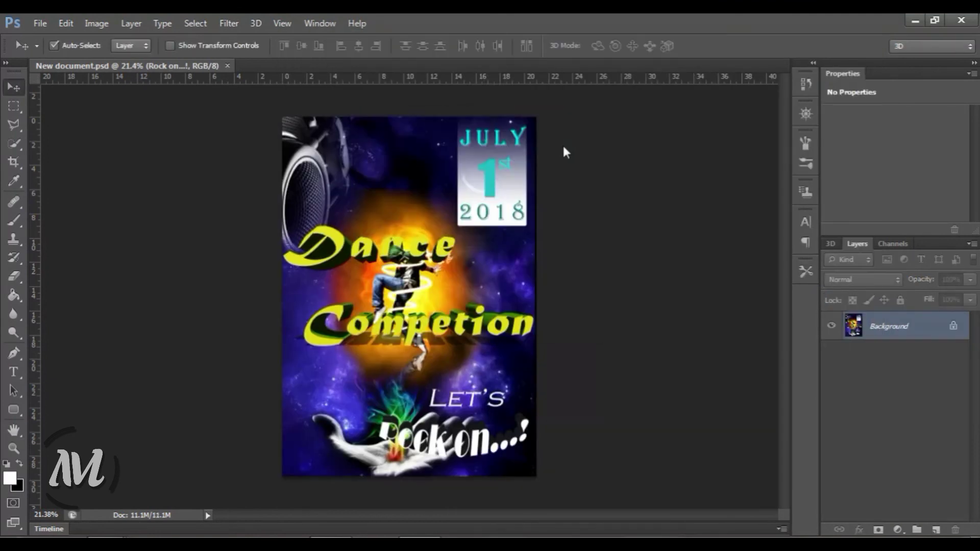
Close Photoshop and preview the saved JPEG poster full-screen in Photo Viewer.
click(961, 22)
double_click(240, 163)
click(697, 105)
double_click(278, 132)
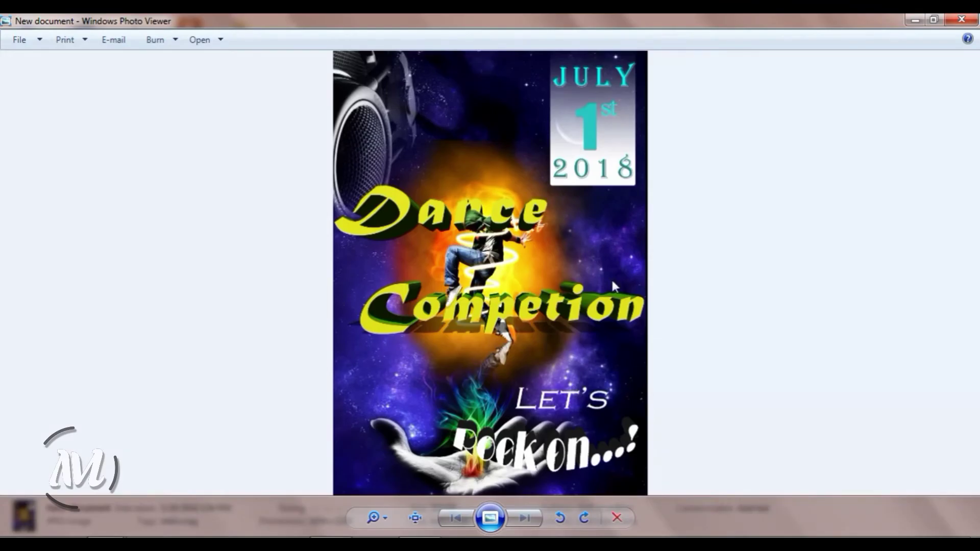
click(499, 530)
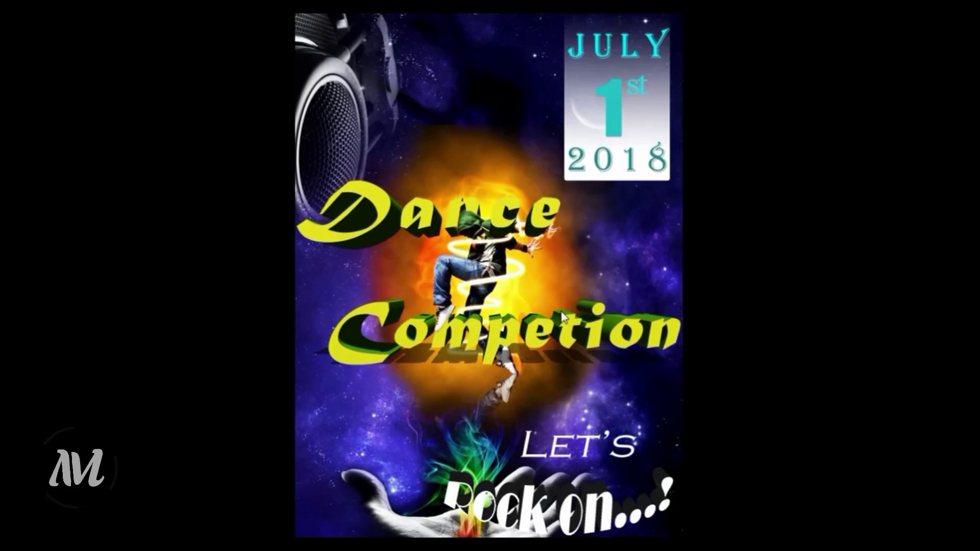
key(Escape)
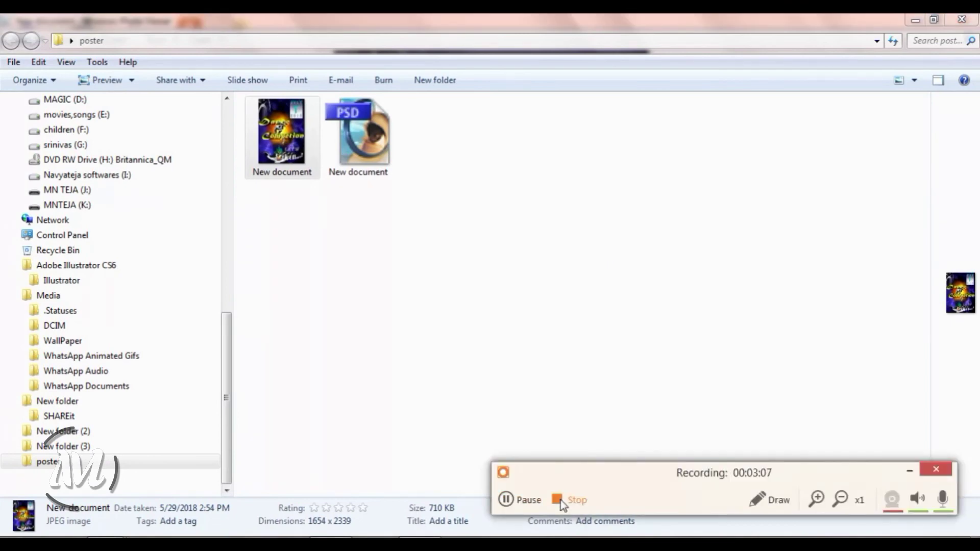